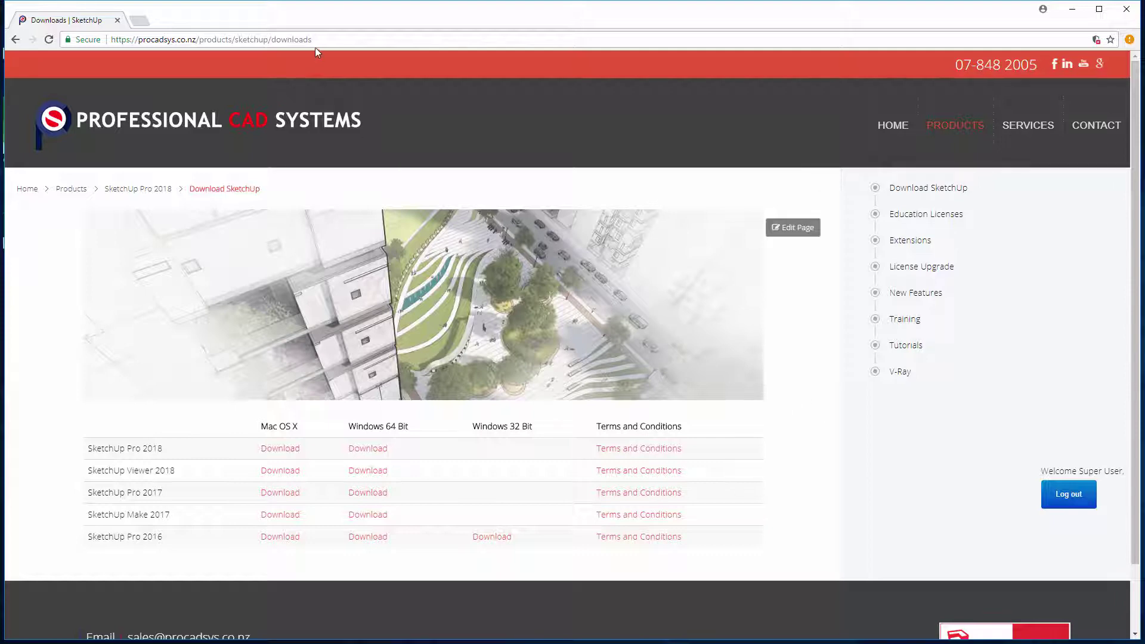
Step: Select the Professional CAD Systems downloads page address in Chrome's address bar
left_click_drag(317, 45, 111, 40)
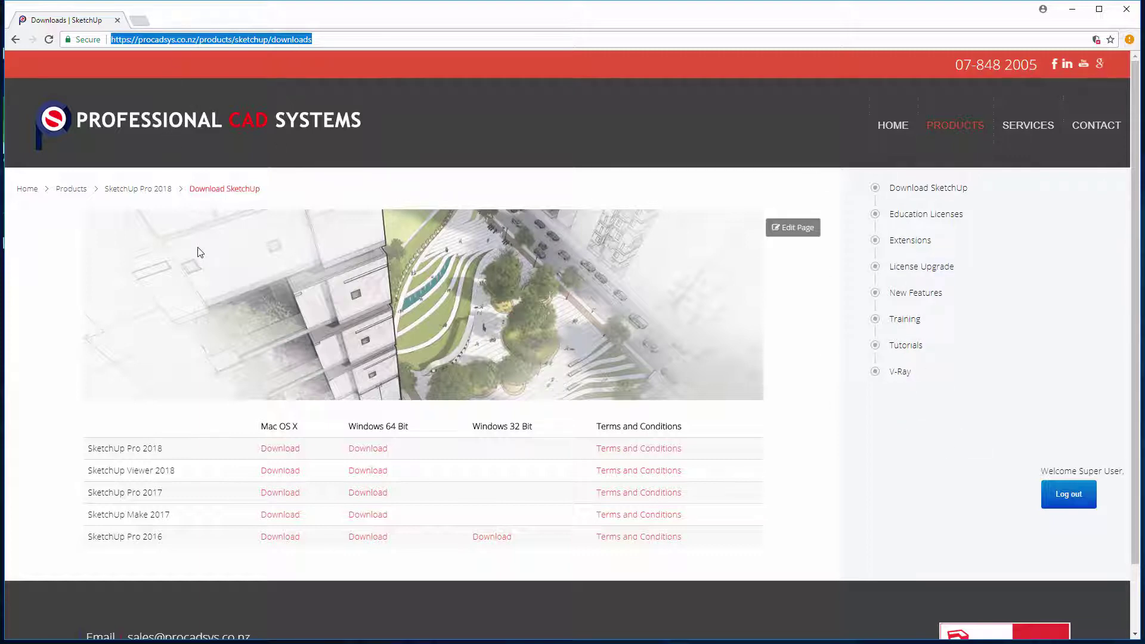
Step: Download the Windows 64-bit SketchUp Pro 2018 installer and run SketchUpPro-en.exe
left_click(368, 451)
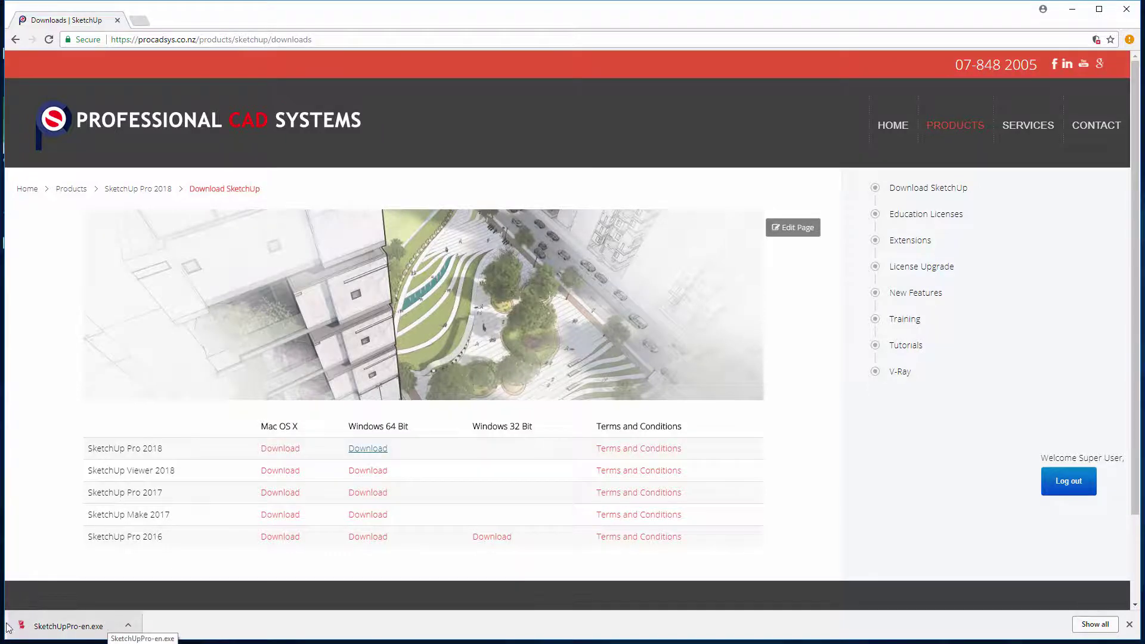
left_click(48, 626)
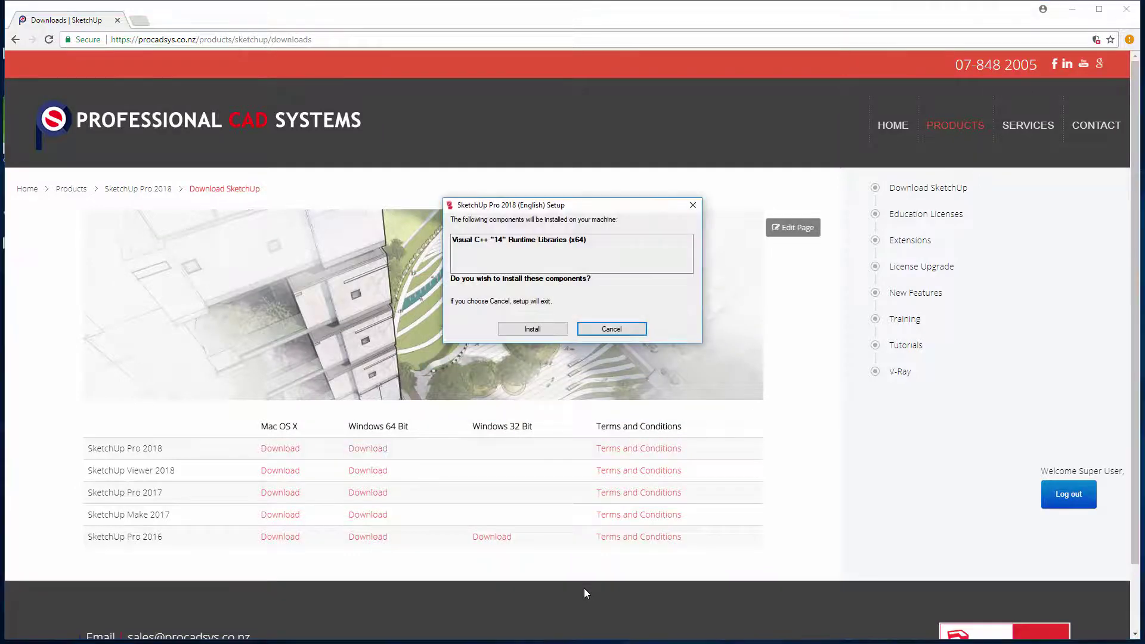
Step: Install the Visual C++ runtime libraries and SketchUp Pro 2018 into the default Program Files folder
left_click(517, 333)
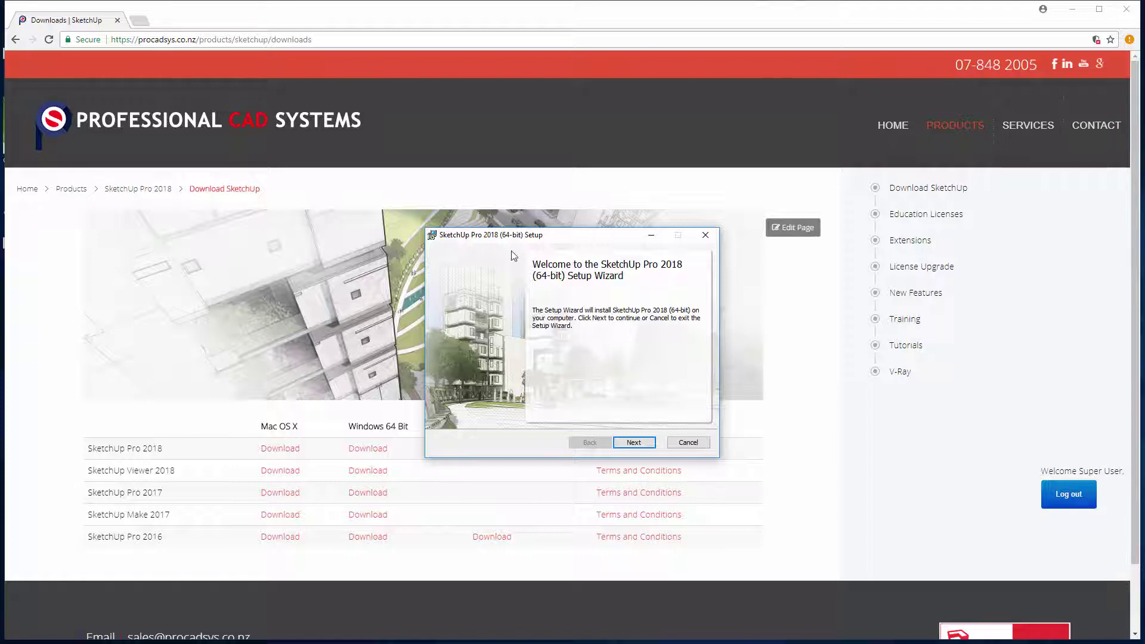
left_click(626, 442)
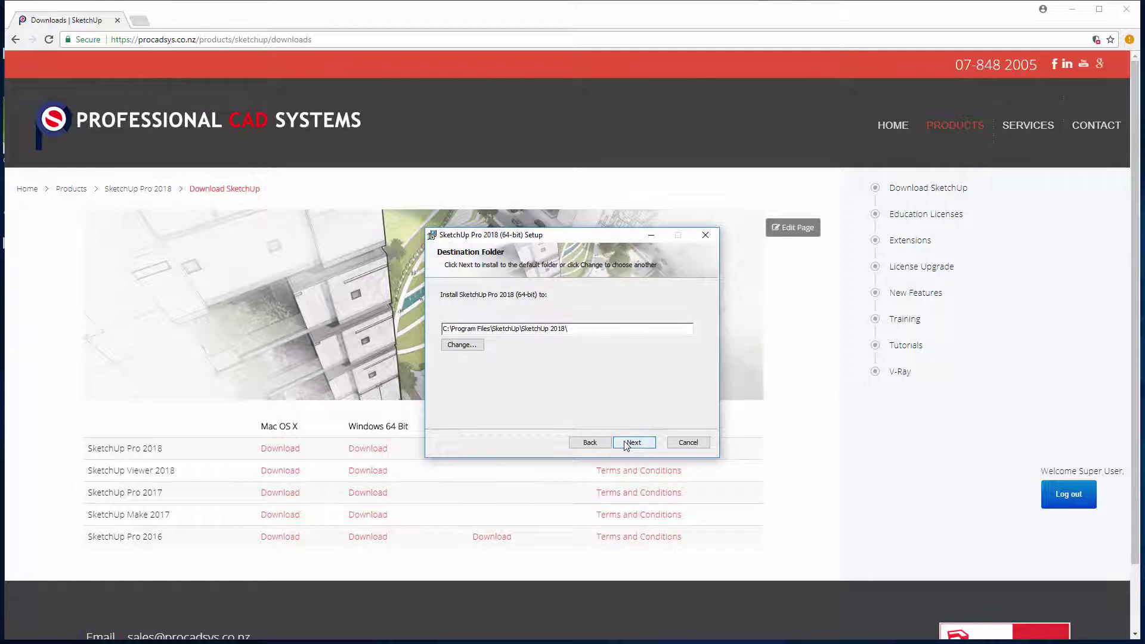
left_click(625, 444)
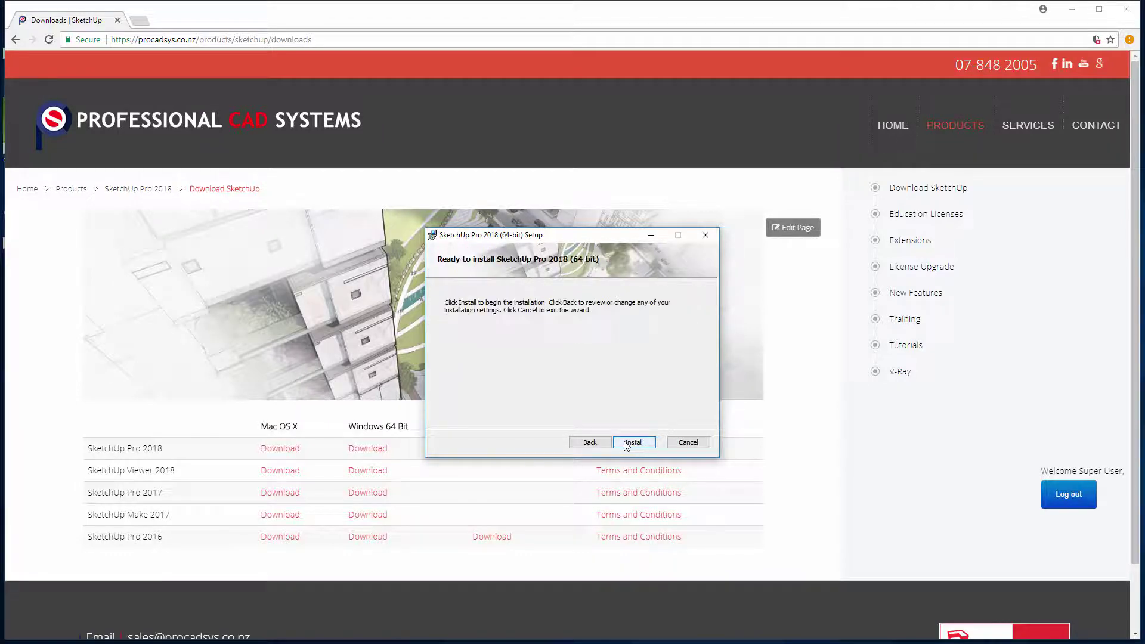
left_click(624, 444)
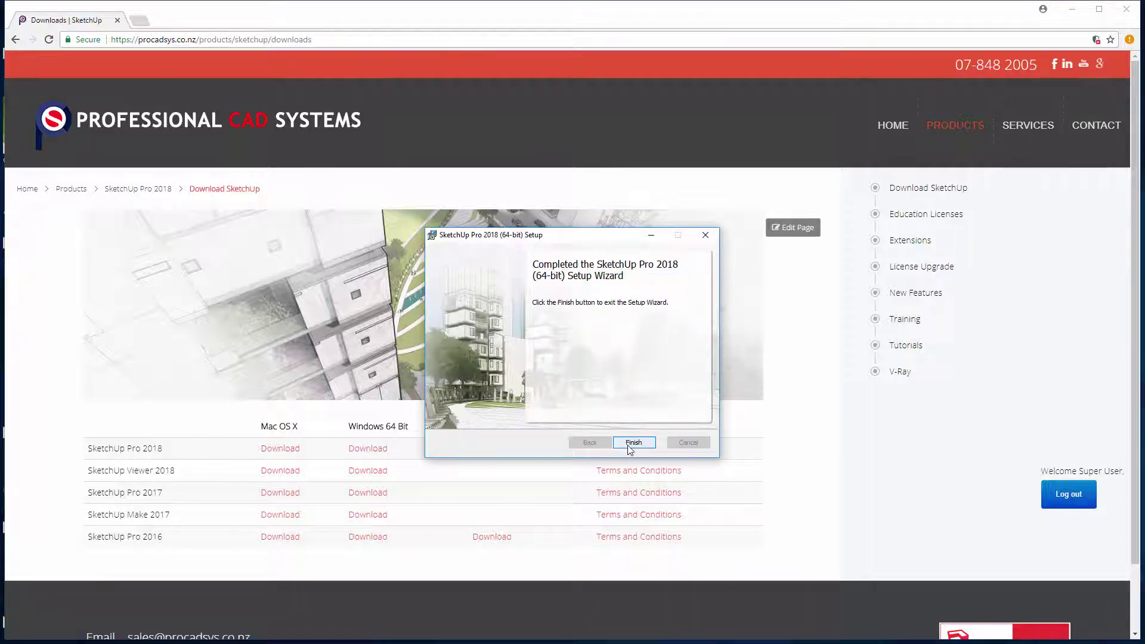
left_click(633, 442)
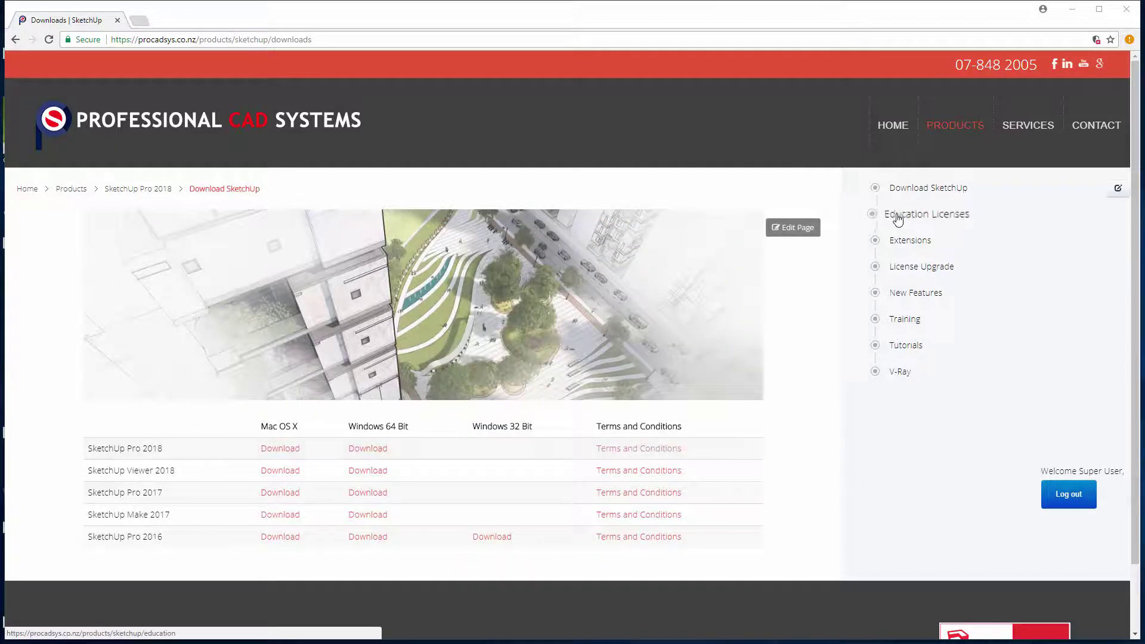
Step: Minimize Chrome and line up the LayOut 2018 and Style Builder 2018 icons beside SketchUp 2018
left_click(1072, 10)
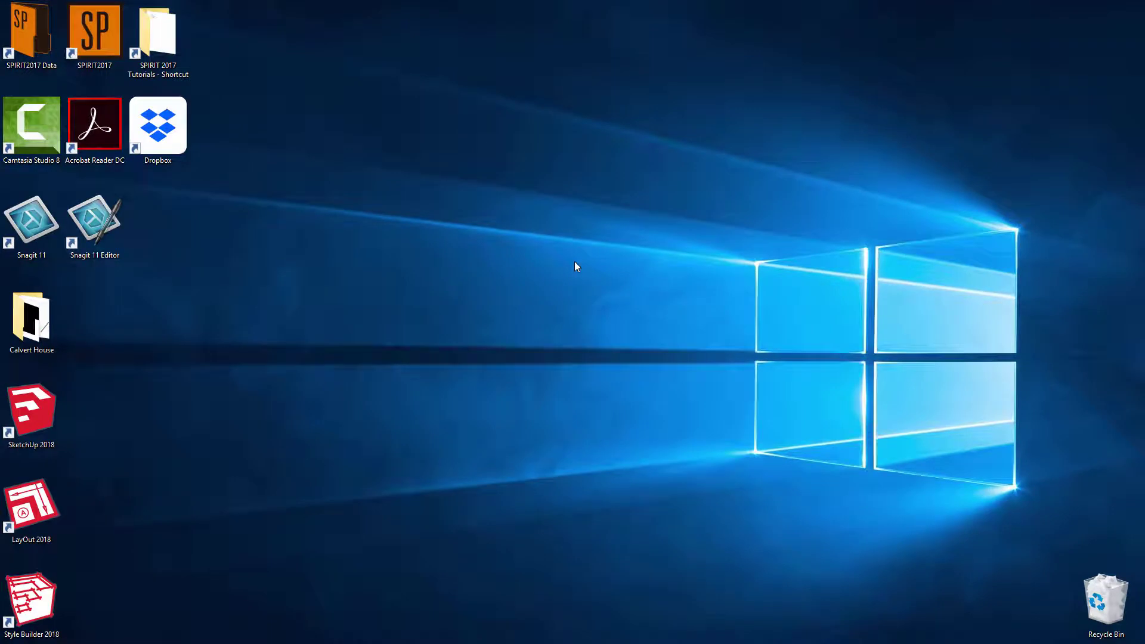
left_click_drag(31, 507, 91, 412)
left_click_drag(52, 571, 179, 382)
left_click(242, 444)
Step: Point out the SketchUp, LayOut and Style Builder 2018 icons, then launch SketchUp 2018
left_click(44, 401)
left_click(94, 411)
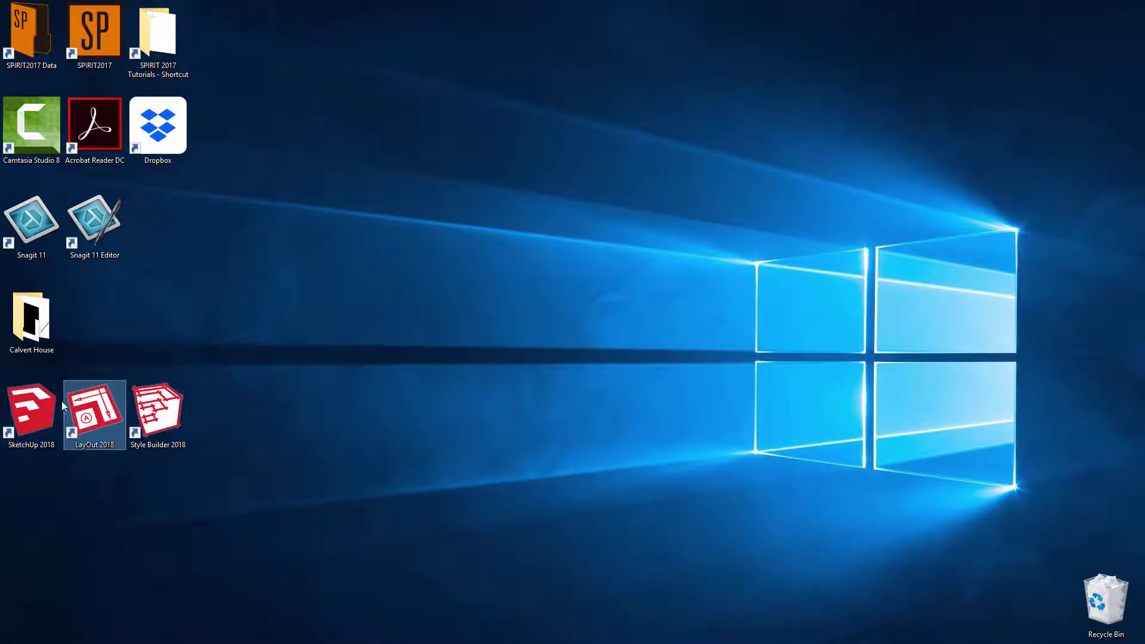
left_click(41, 410)
left_click(92, 412)
left_click(158, 411)
left_click(98, 489)
left_click(46, 413)
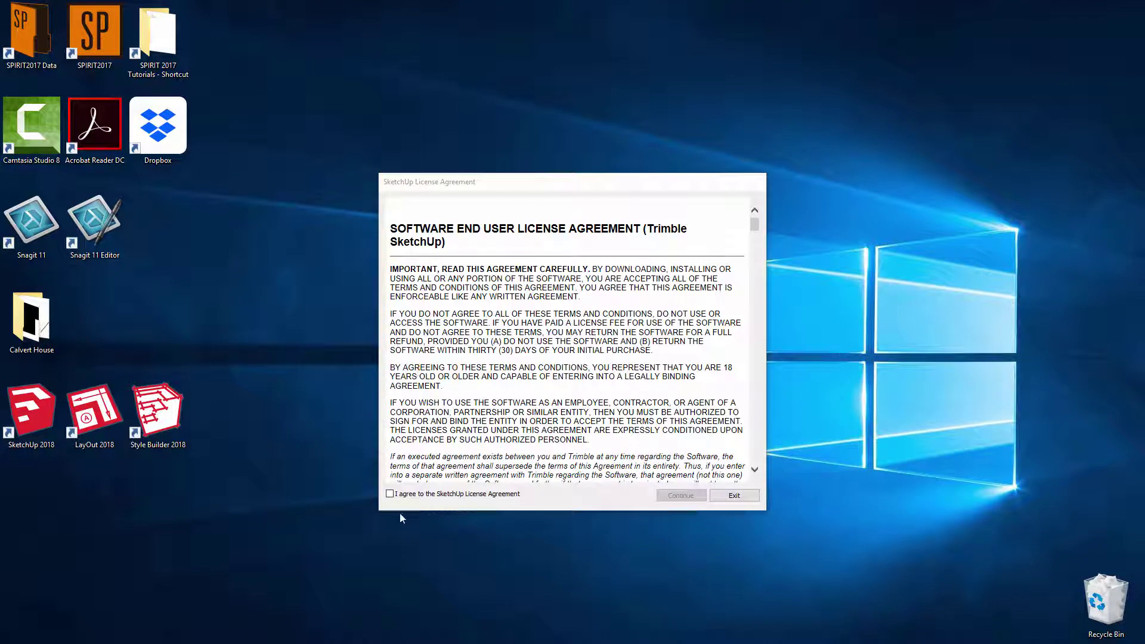
Step: Accept the SketchUp License Agreement and expand the welcome window's License section showing the Pro 2018 Trial
left_click(389, 494)
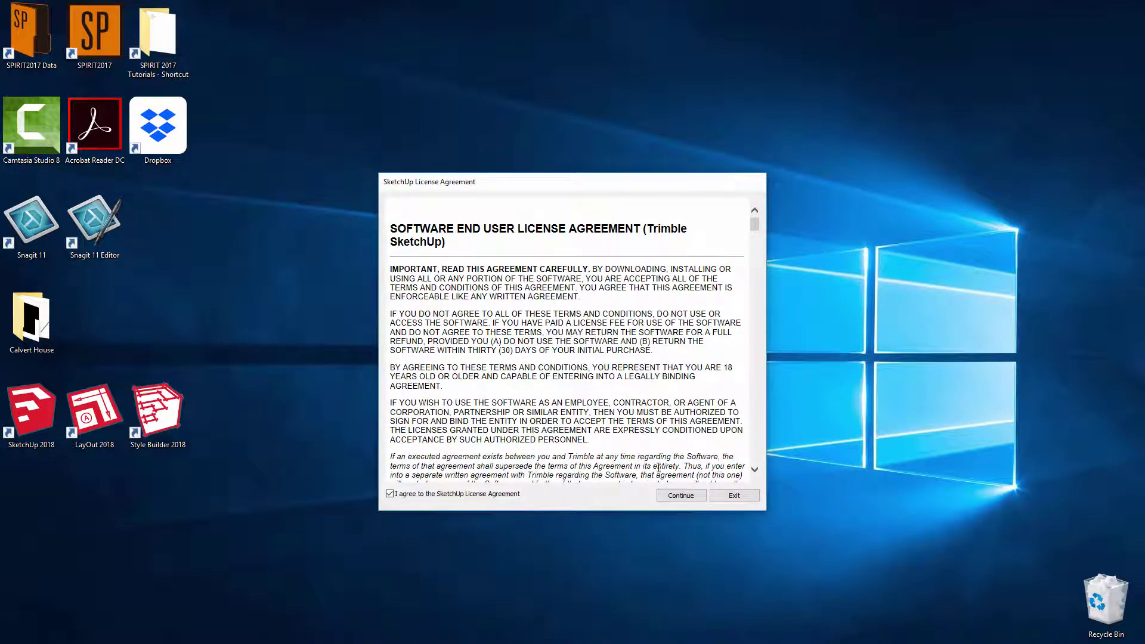
left_click(672, 496)
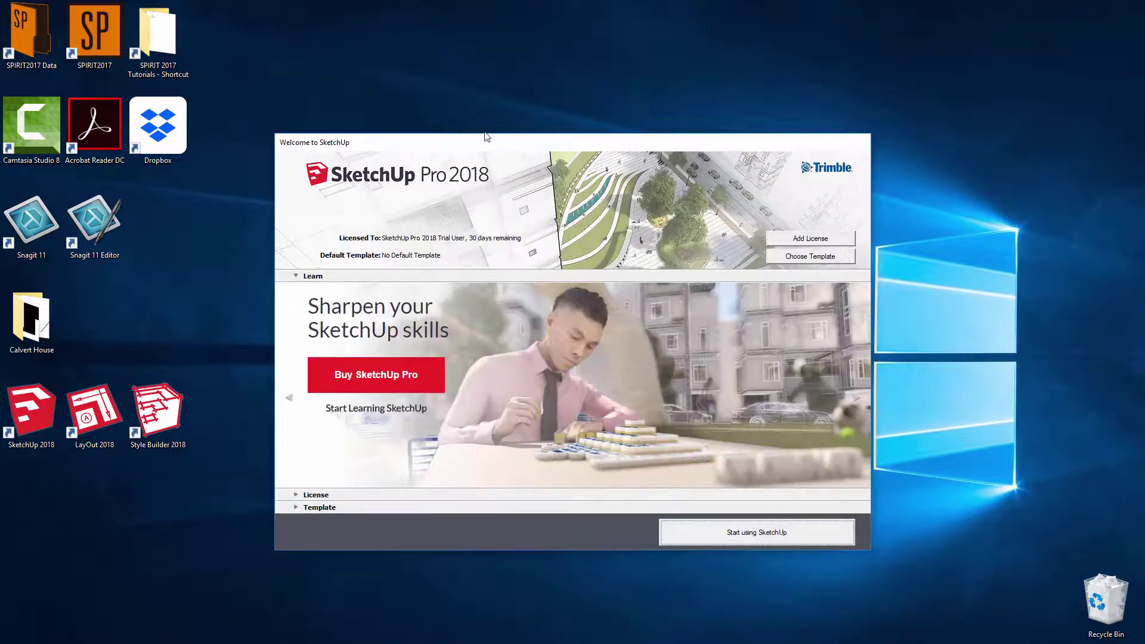
left_click_drag(486, 137, 475, 74)
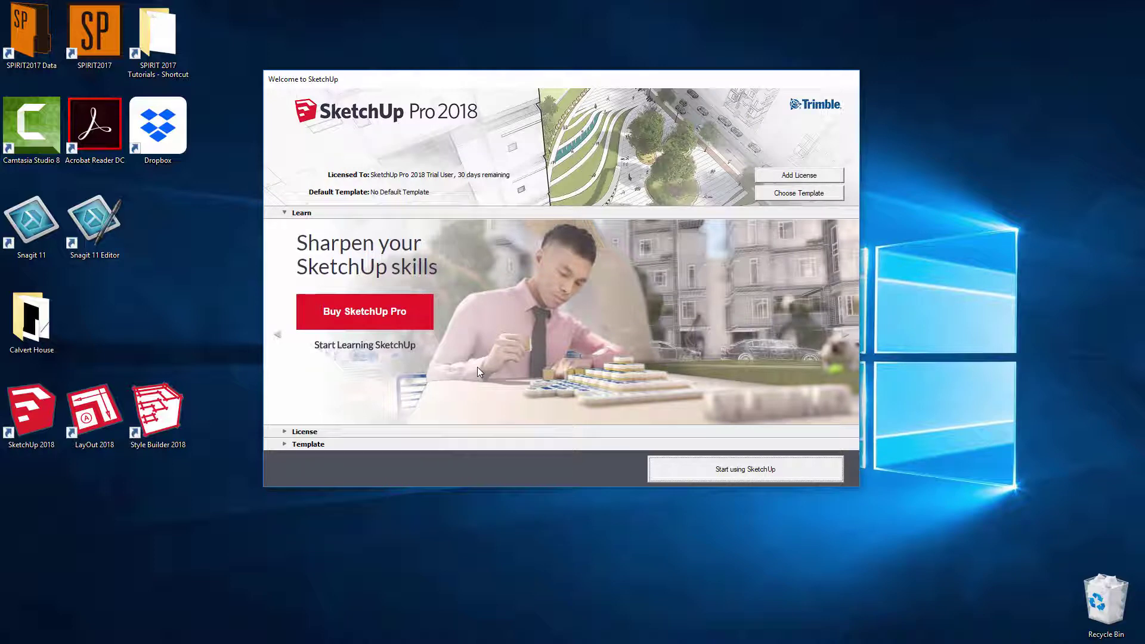
left_click(285, 431)
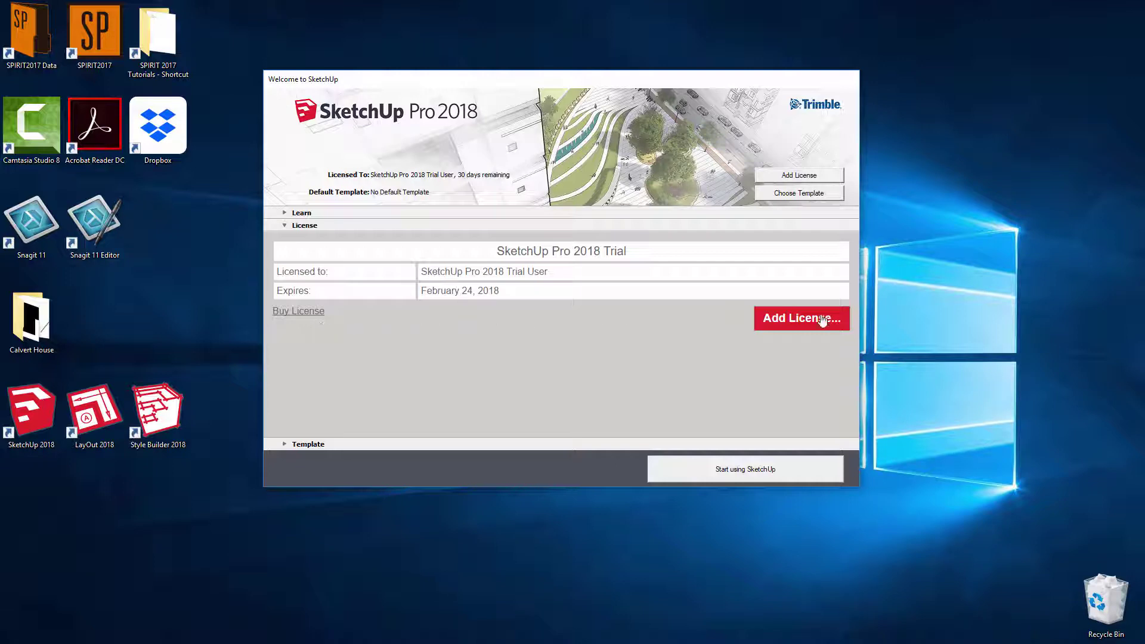
Step: Start adding a license and select the five lines of license details saved in Notepad
left_click(765, 323)
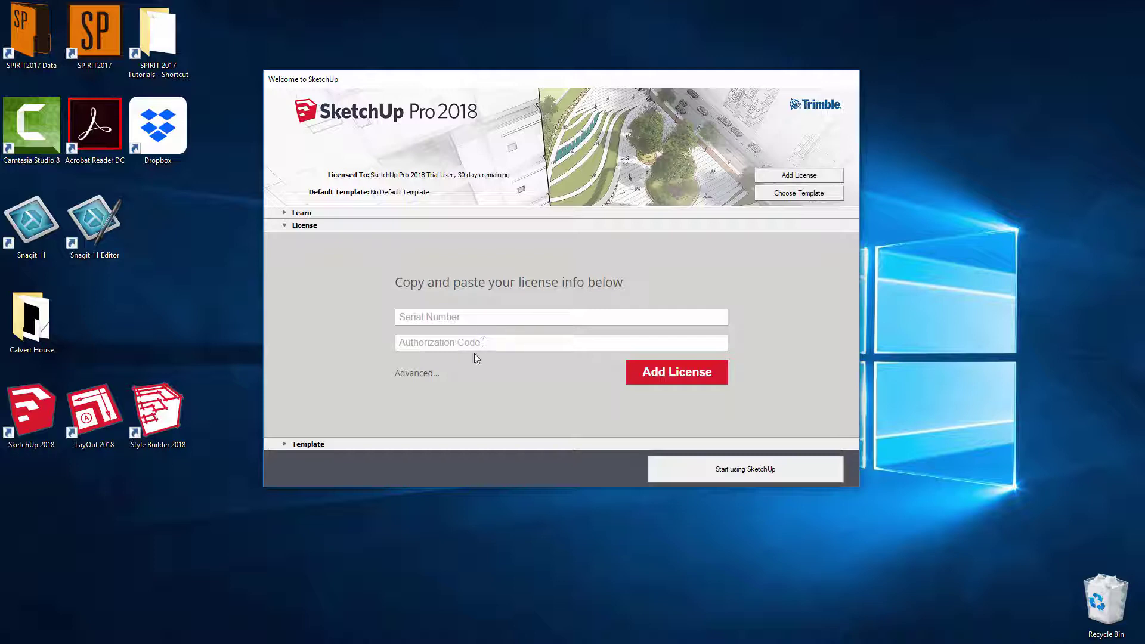
key("alt+Tab")
left_click(545, 358)
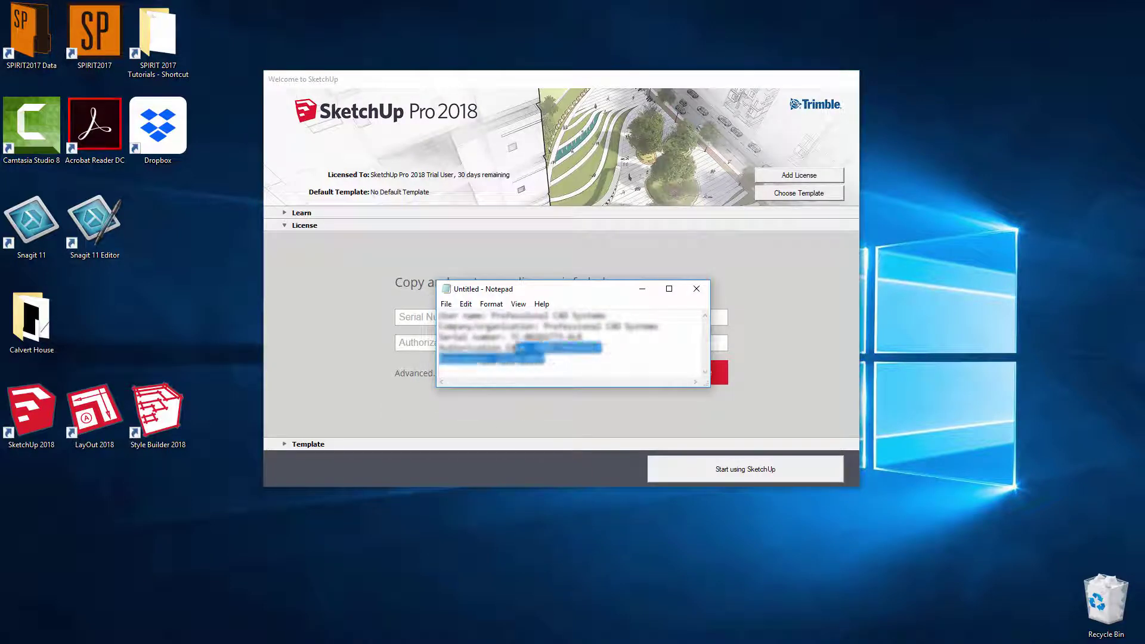
left_click_drag(511, 347, 441, 315)
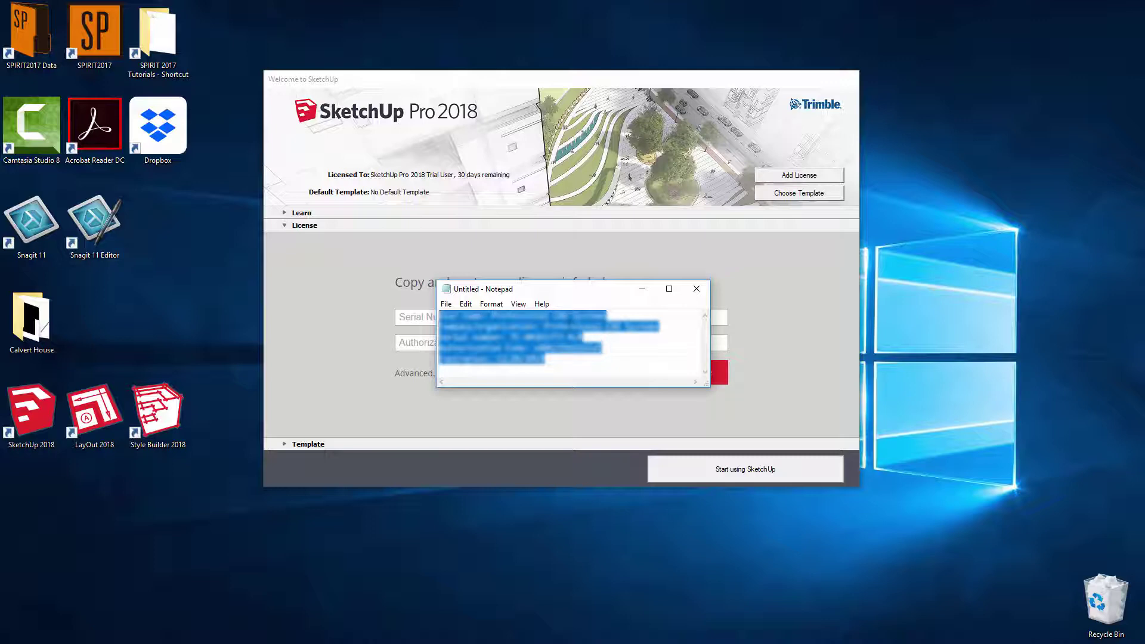
Step: Paste the license text into the Advanced license box and add it, expiring December 28, 2019
left_click(353, 329)
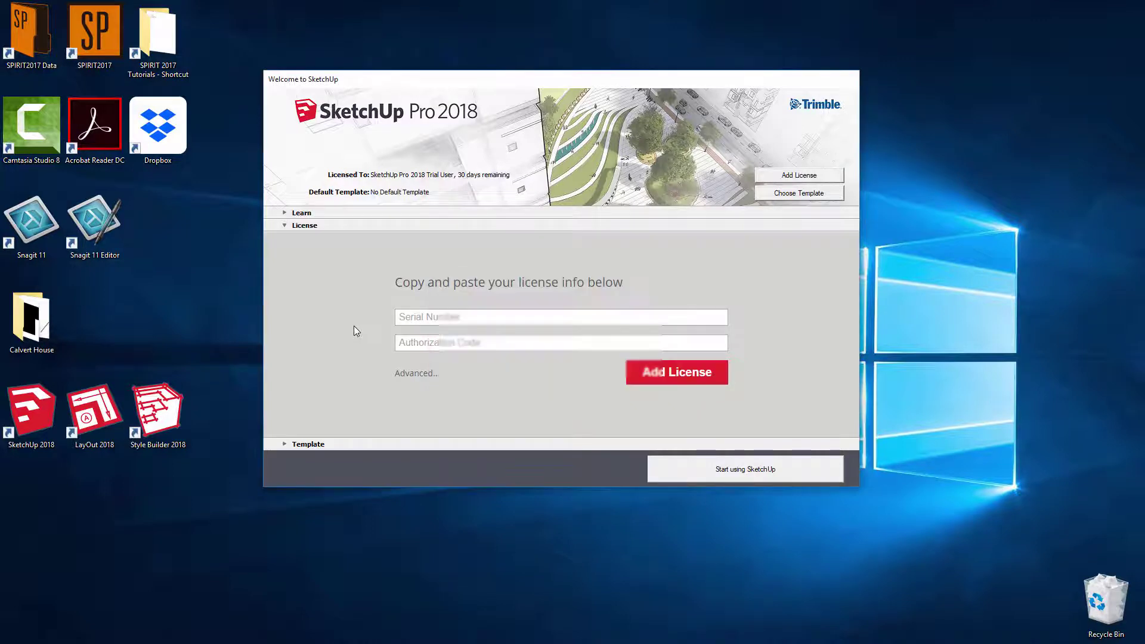
left_click(405, 375)
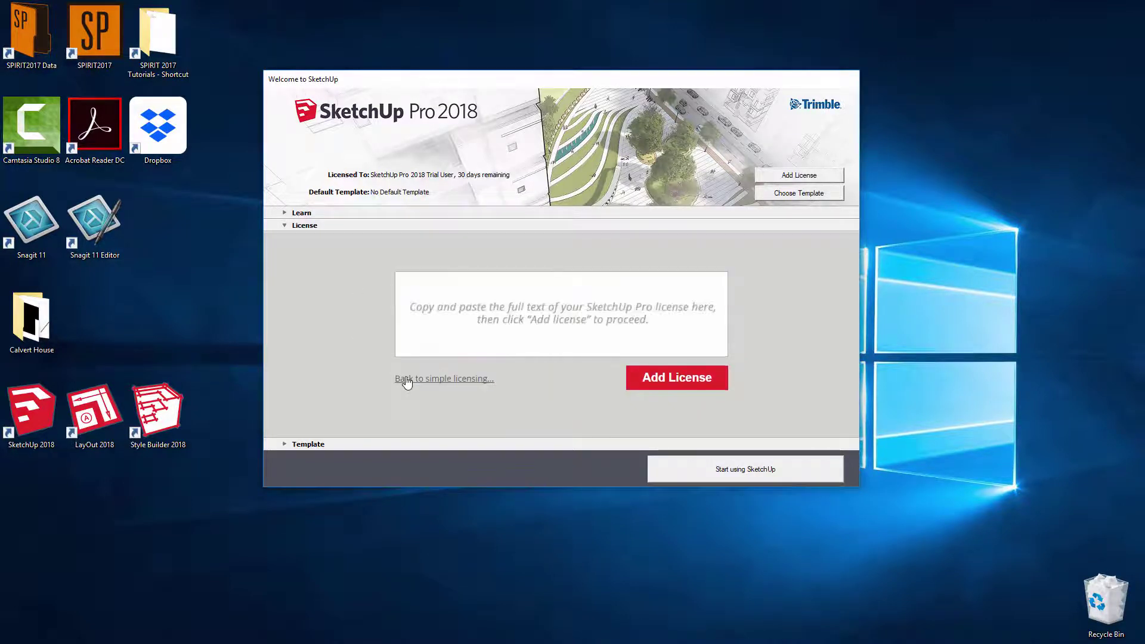
left_click(459, 308)
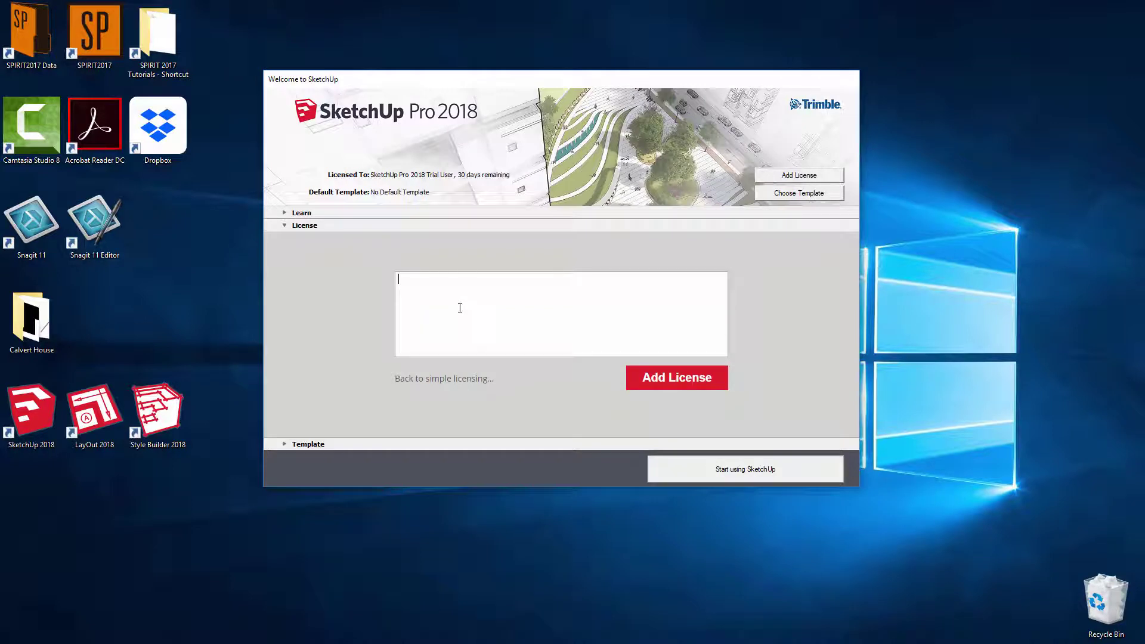
key("ctrl+v")
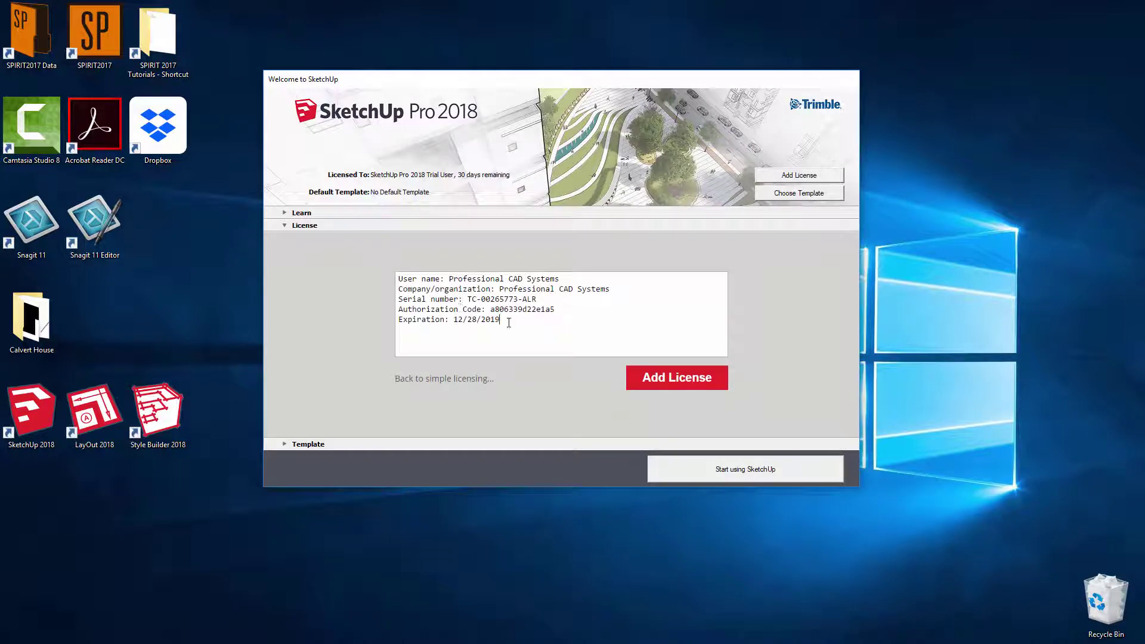
left_click(666, 385)
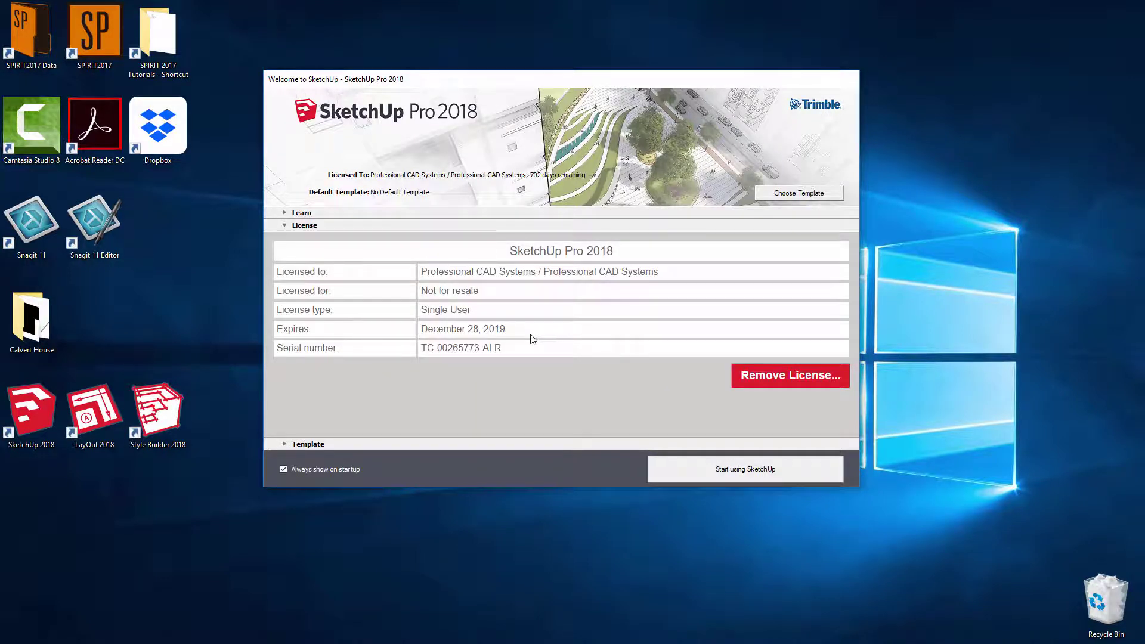
Step: Pick Construction Documentation - Millimeters from the Template list as the default template
left_click(283, 225)
left_click(286, 214)
left_click(285, 445)
scroll(411, 391, "down", 3)
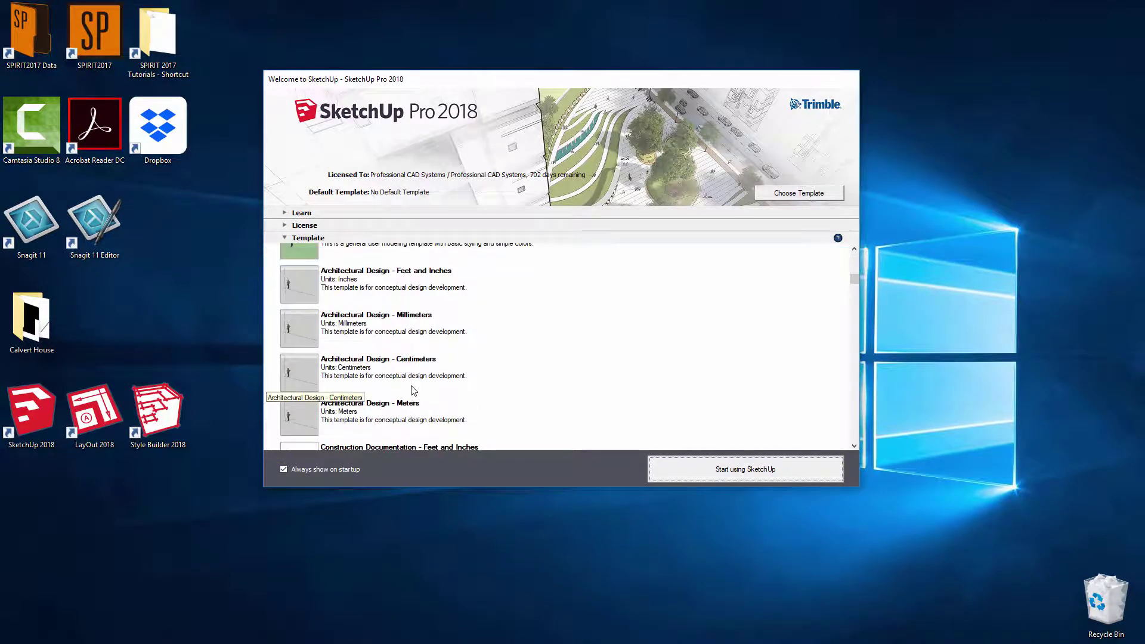
scroll(412, 391, "down", 2)
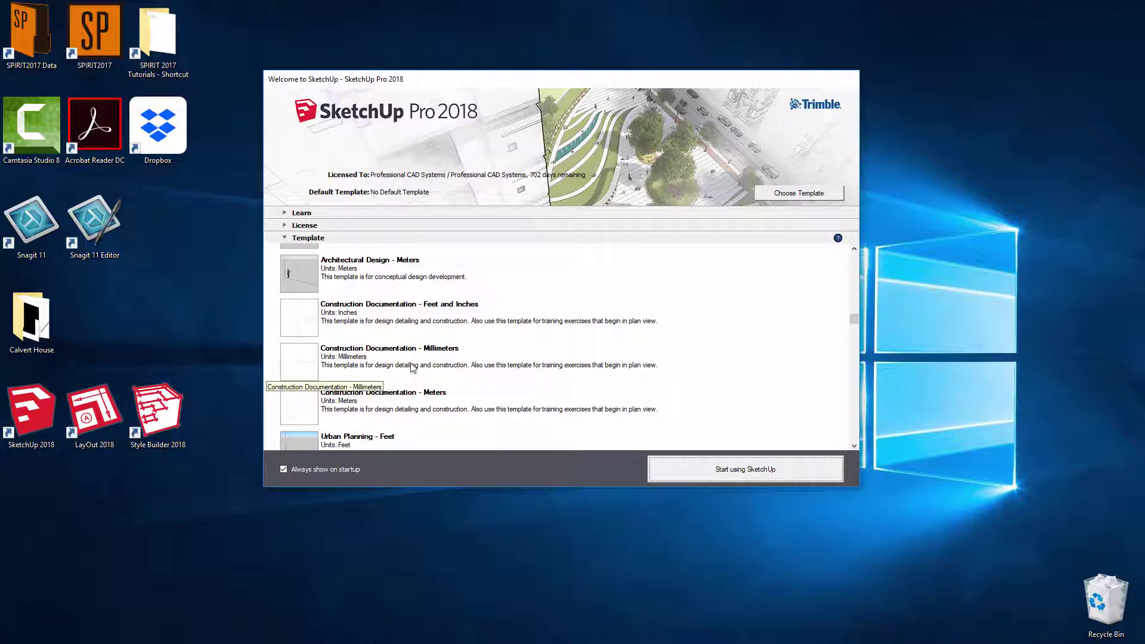
left_click(430, 360)
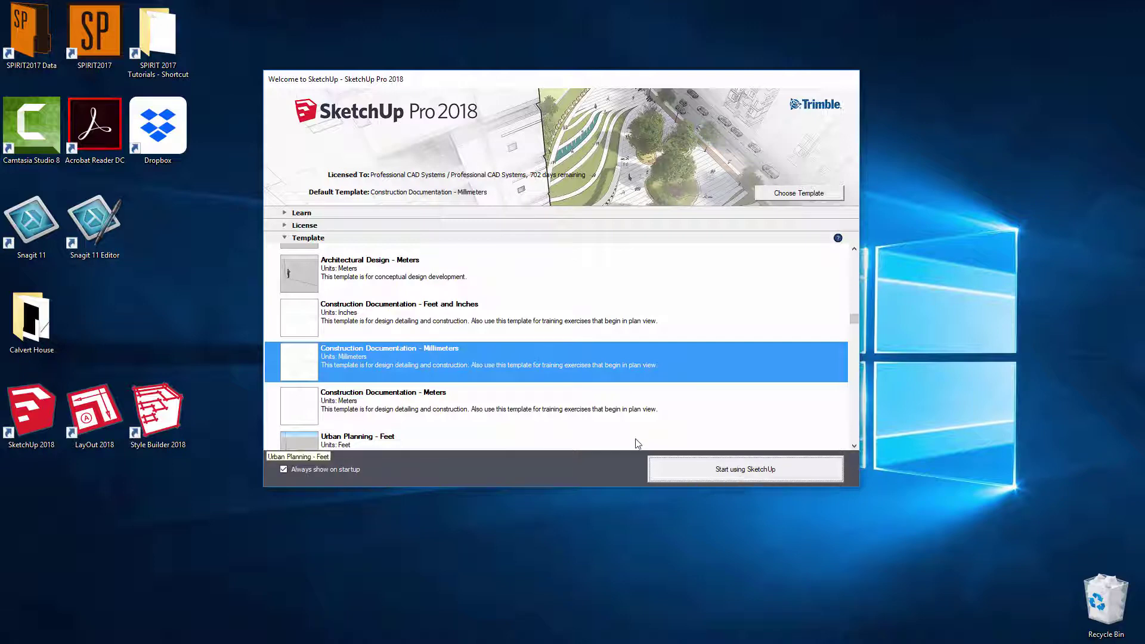
left_click(284, 213)
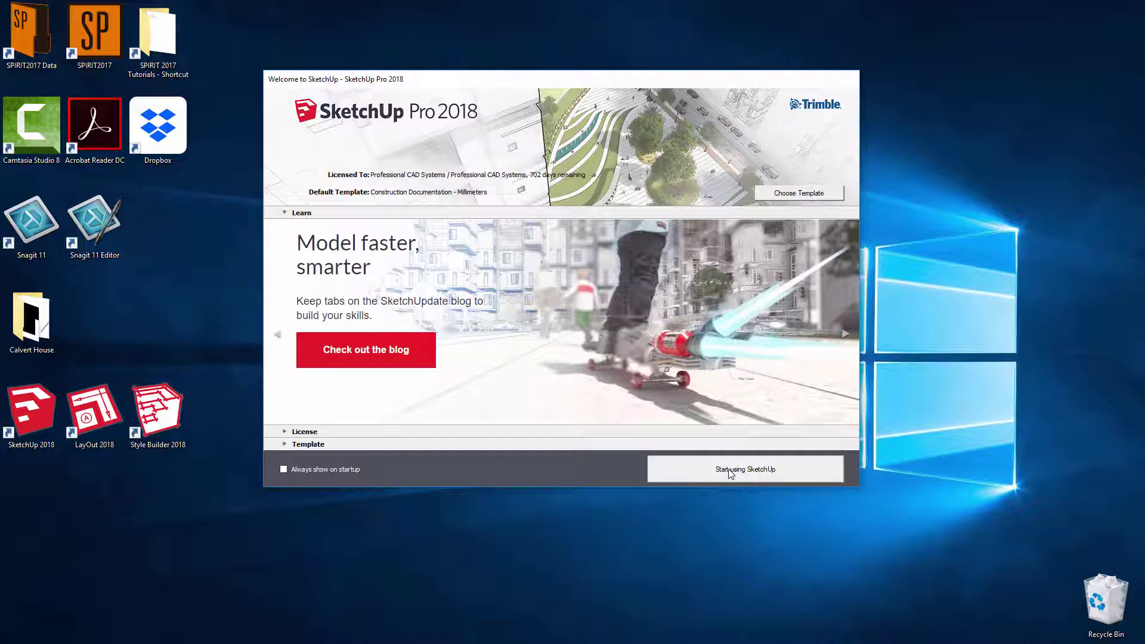
Step: Start a new untitled model, then float the Getting Started toolbar and close it
left_click(729, 469)
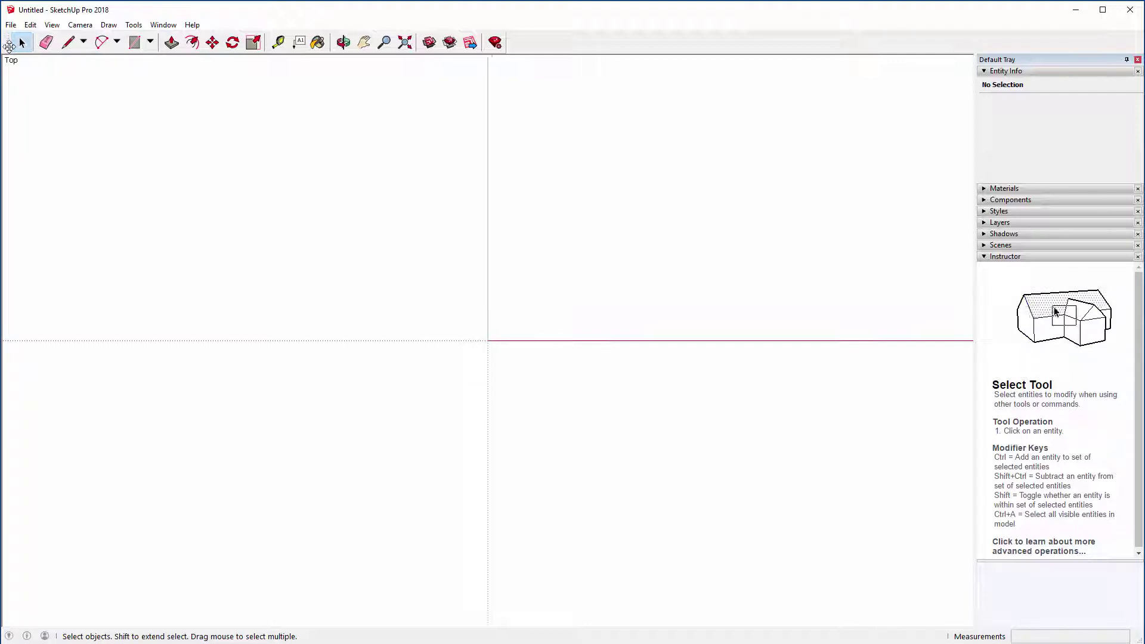
left_click_drag(5, 46, 101, 149)
left_click_drag(339, 166, 340, 167)
left_click(585, 146)
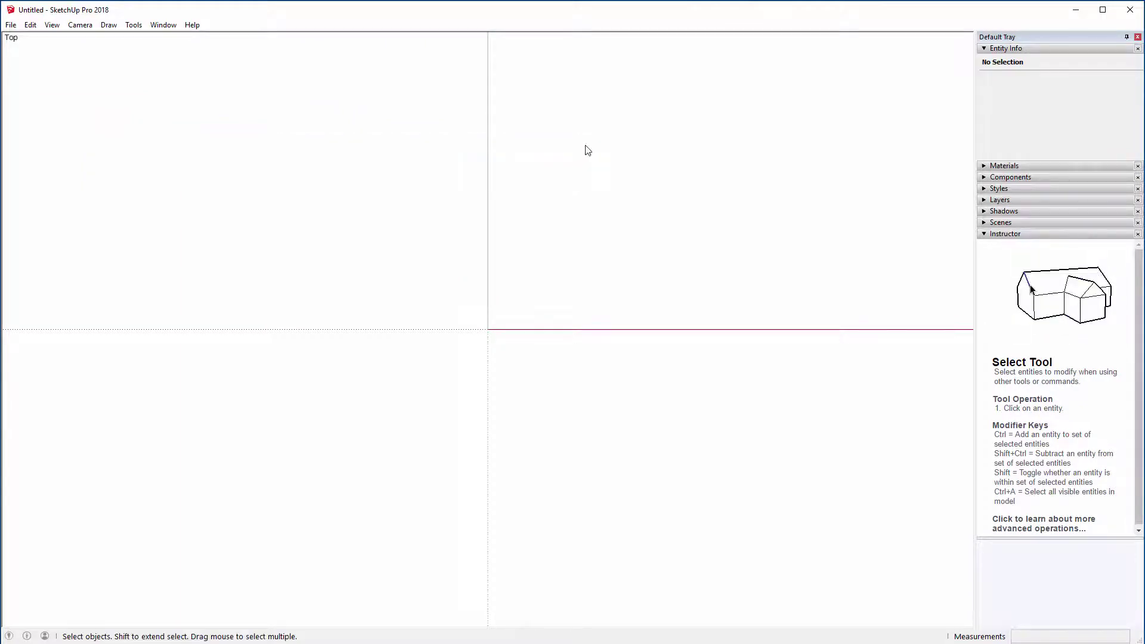
Step: In the Toolbars list, enable Advanced Camera Tools through Section, including Drawing, Edit, Layers and Sandbox
left_click(58, 25)
left_click(66, 39)
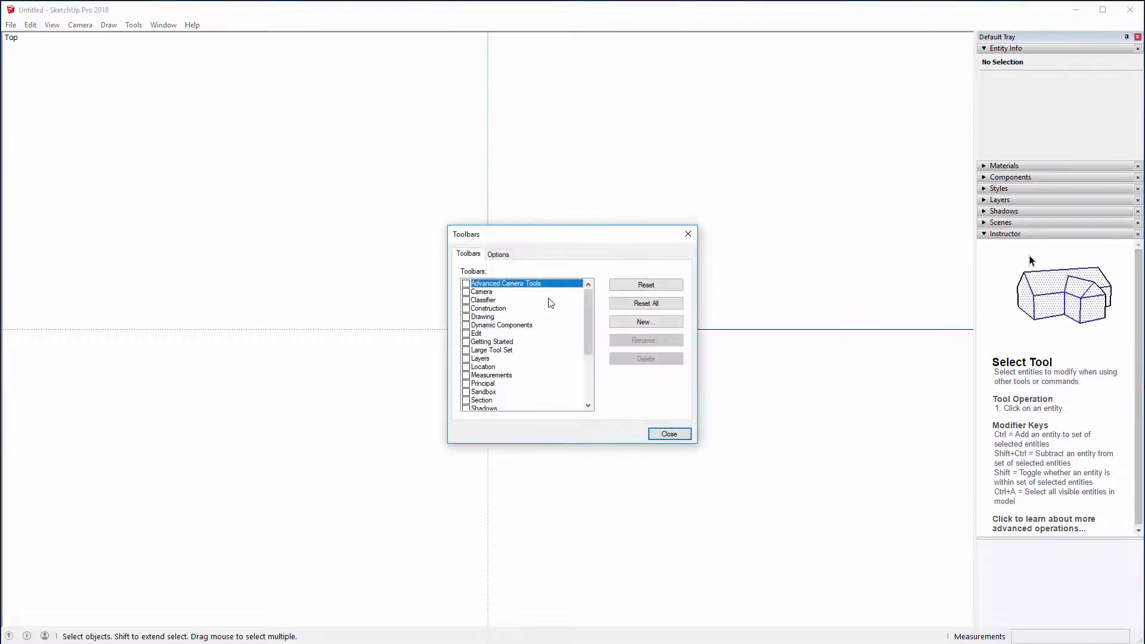
left_click(466, 283)
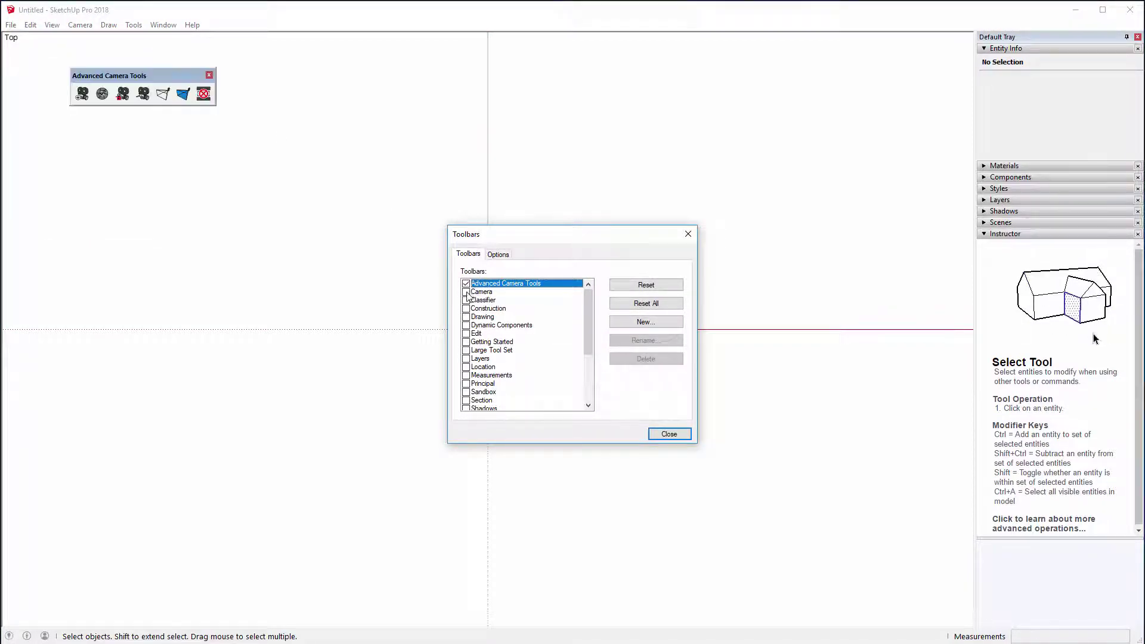
left_click(466, 292)
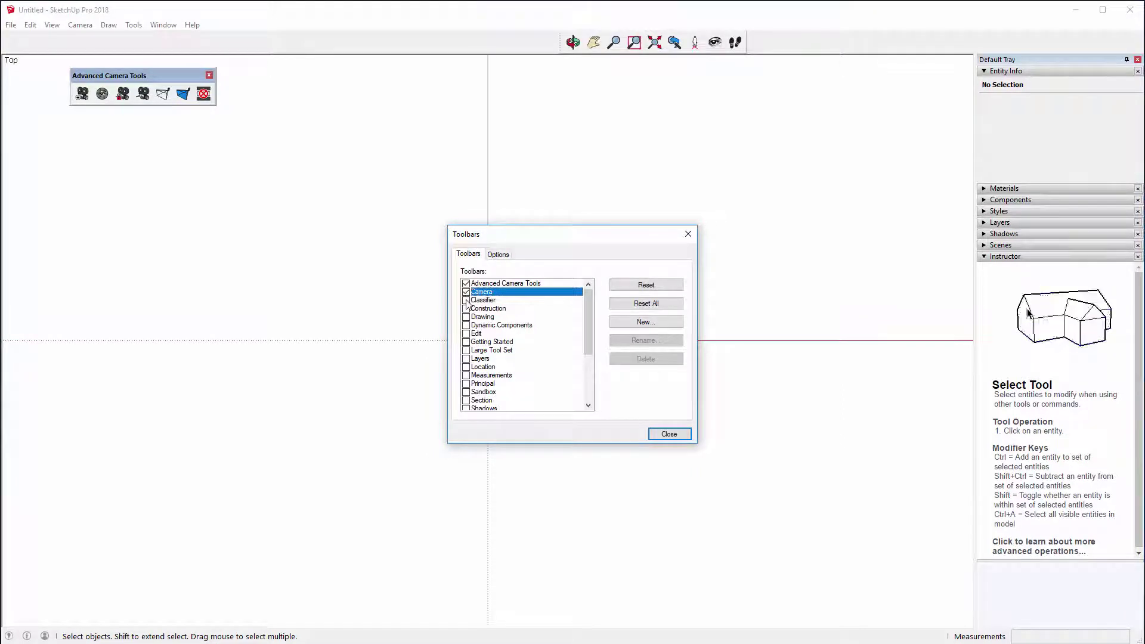
left_click(466, 301)
left_click(466, 308)
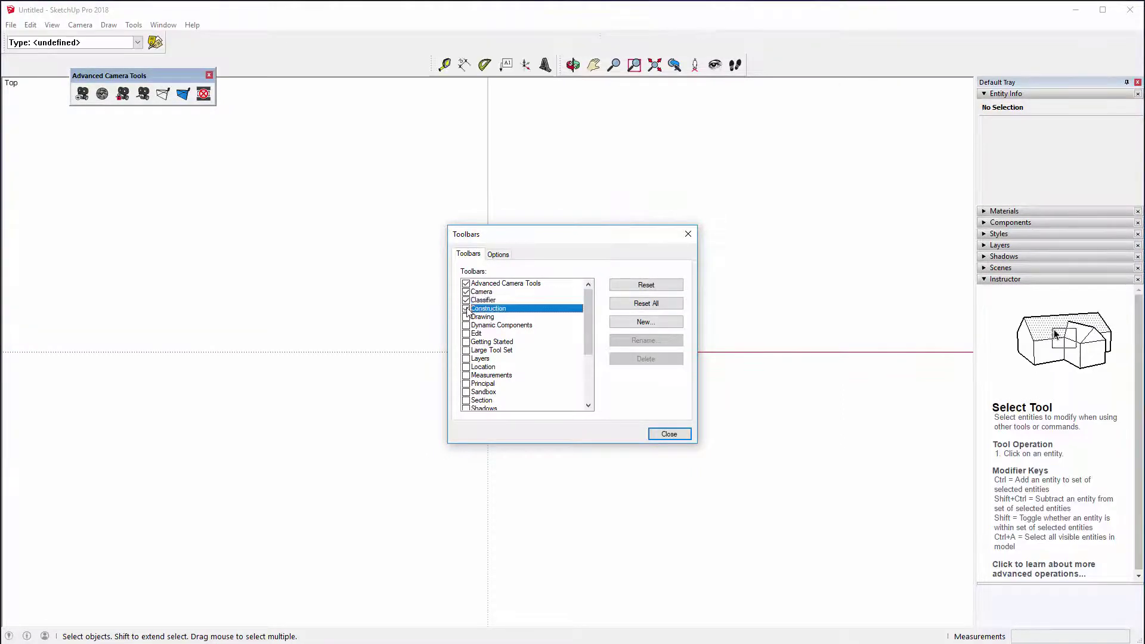
left_click(466, 317)
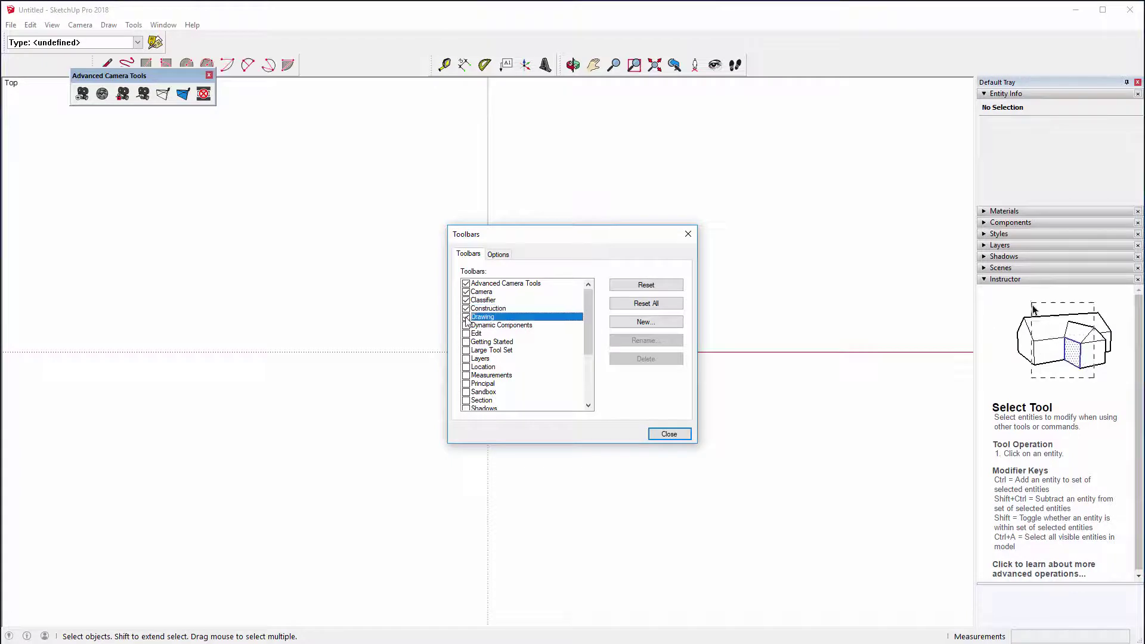
left_click(467, 325)
left_click(466, 334)
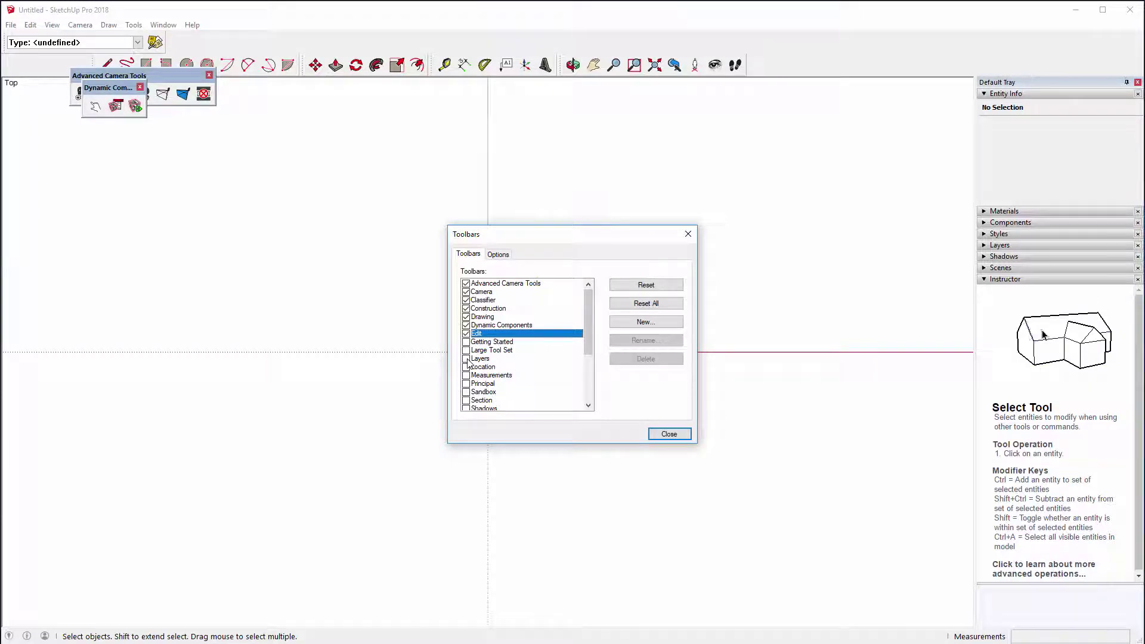
left_click(466, 359)
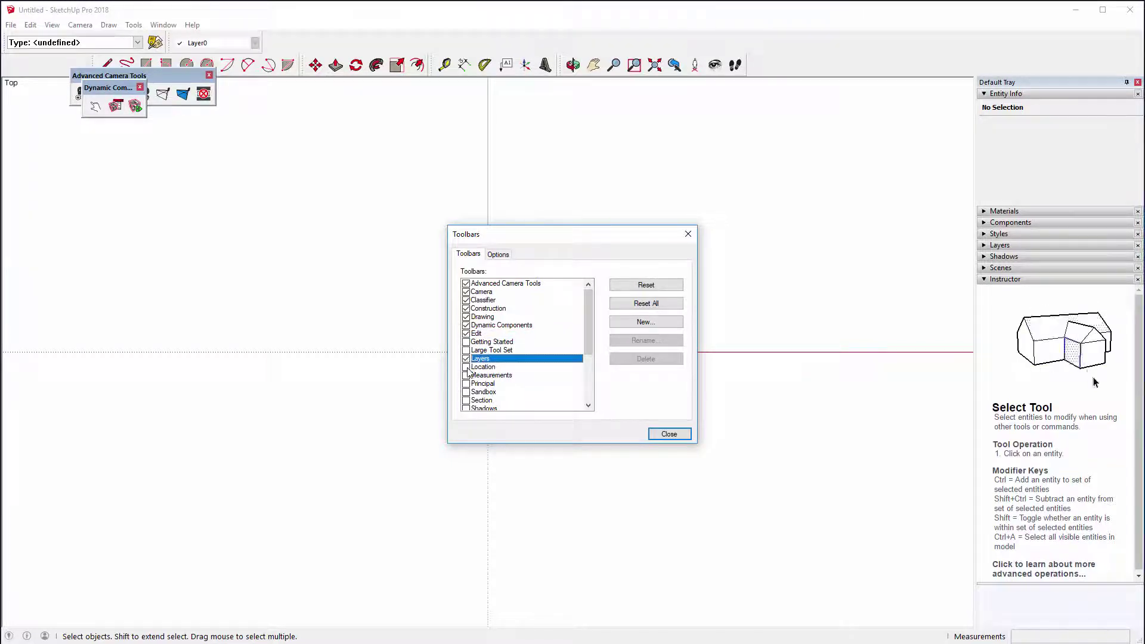
left_click(466, 367)
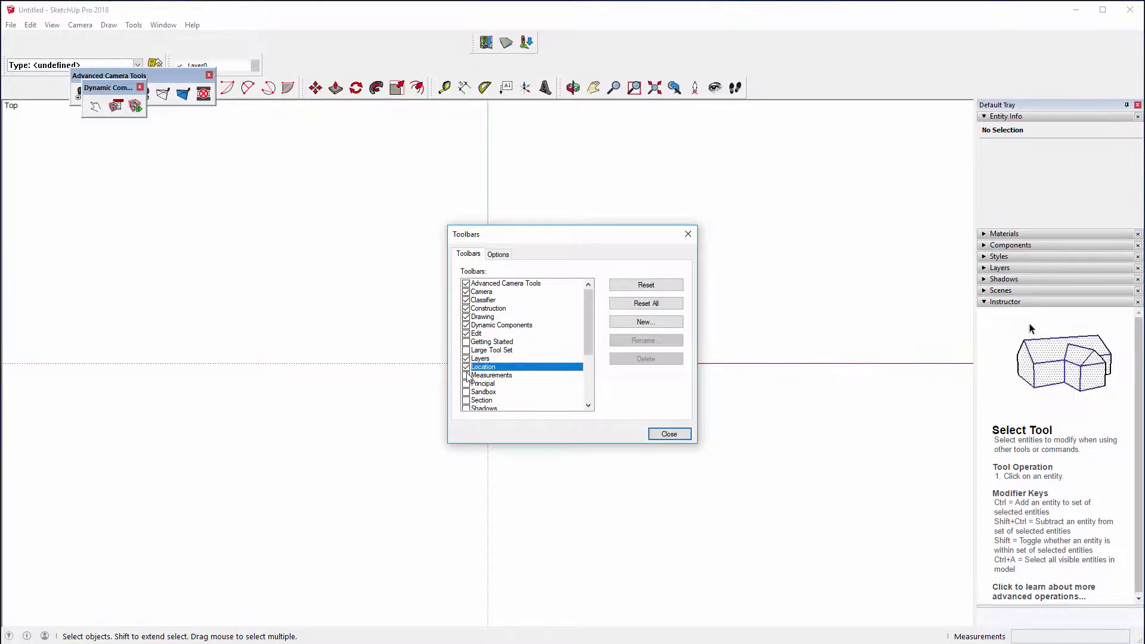
left_click(466, 375)
left_click(466, 384)
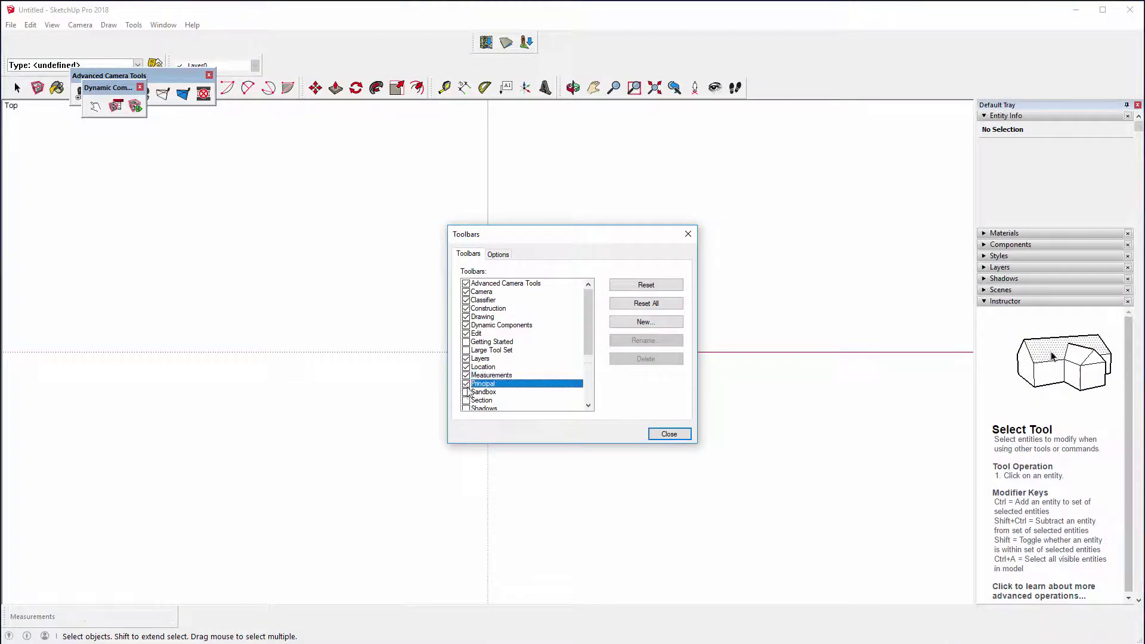
left_click(466, 392)
left_click(466, 401)
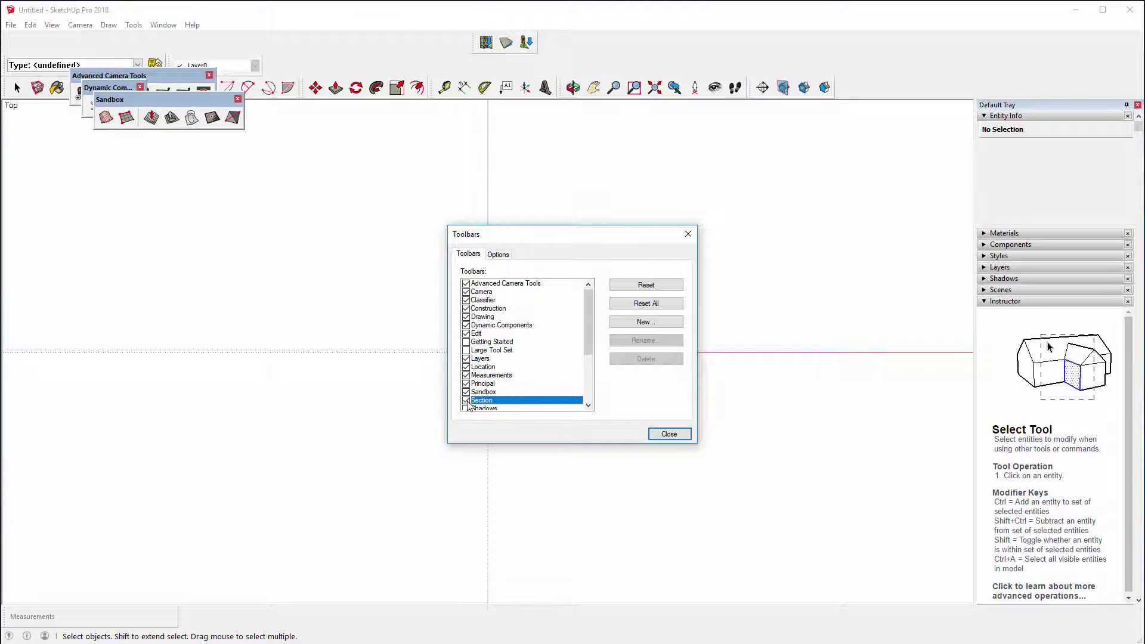
Step: Enable Shadows, Solid Tools, Standard, Styles, Trimble Connect, Views and Warehouse, then close the list
scroll(469, 405, "down", 2)
left_click(467, 358)
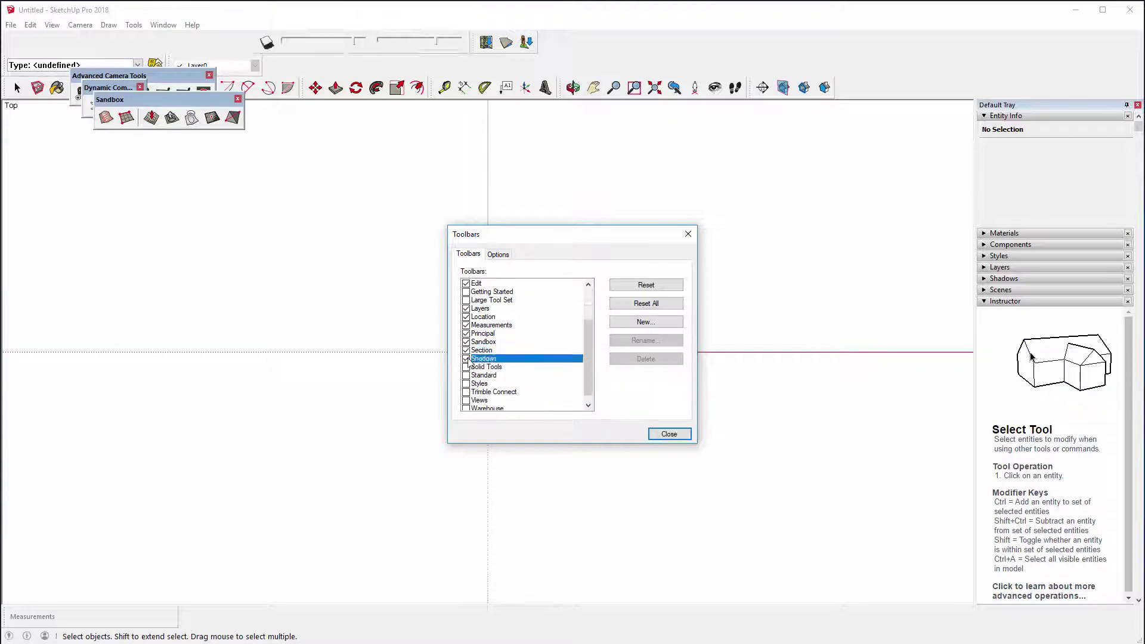
left_click(466, 367)
left_click(467, 375)
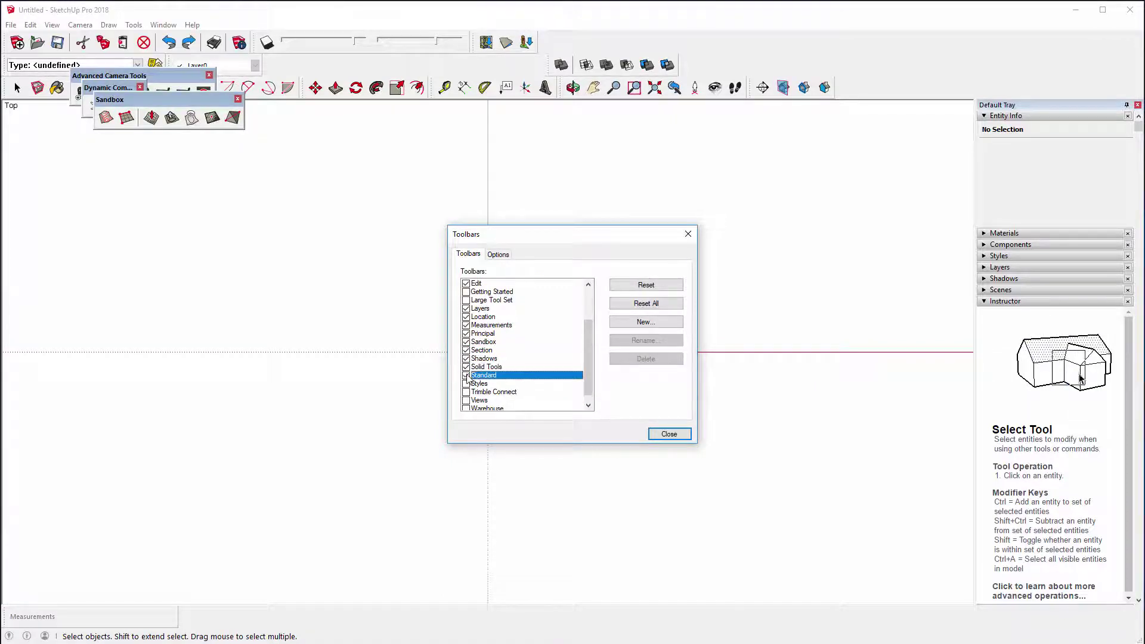
left_click(467, 385)
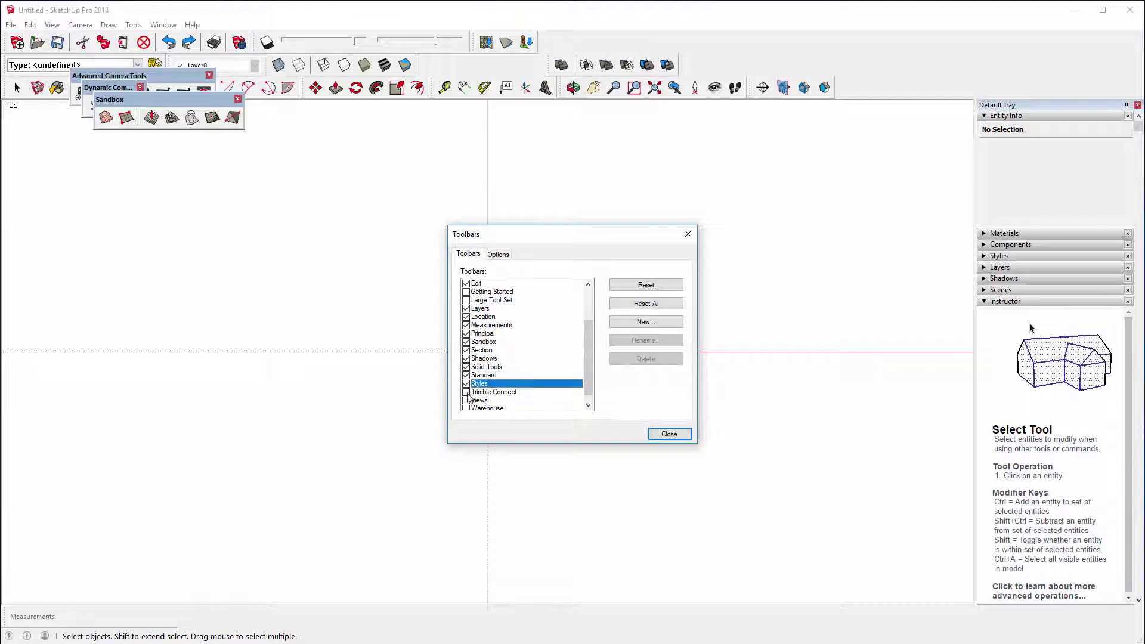
left_click(466, 392)
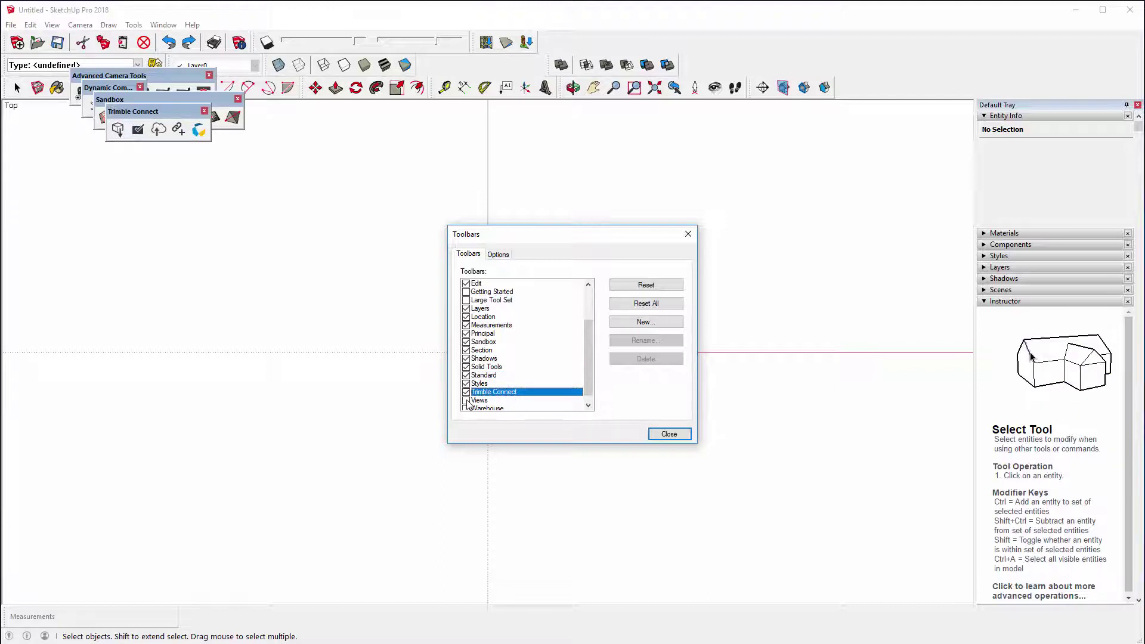
left_click(466, 400)
left_click(466, 409)
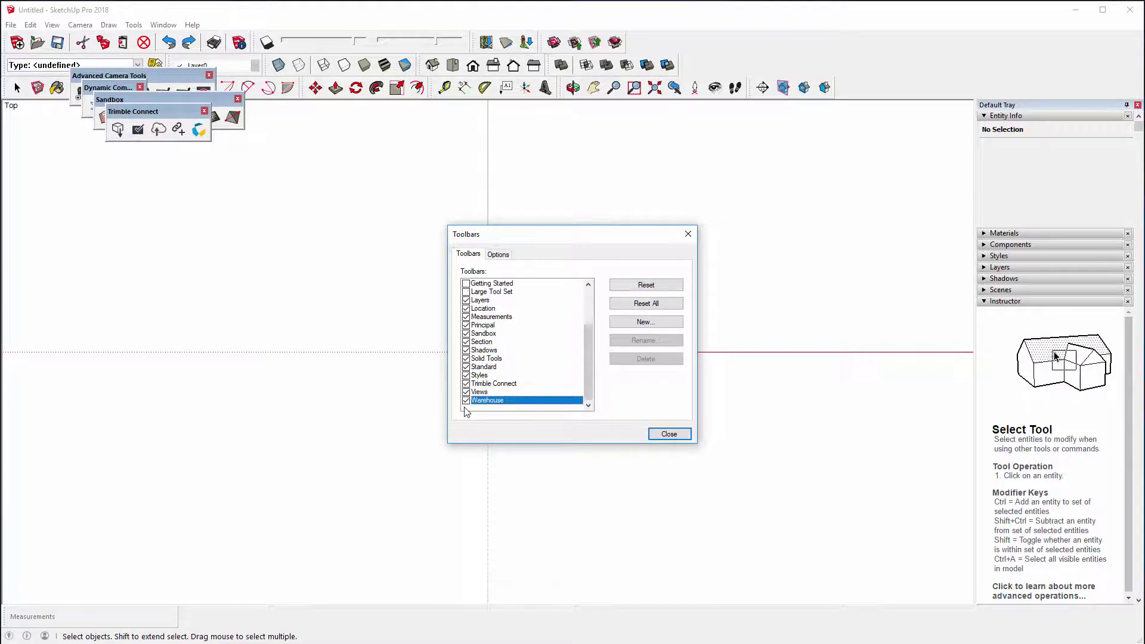
left_click(669, 434)
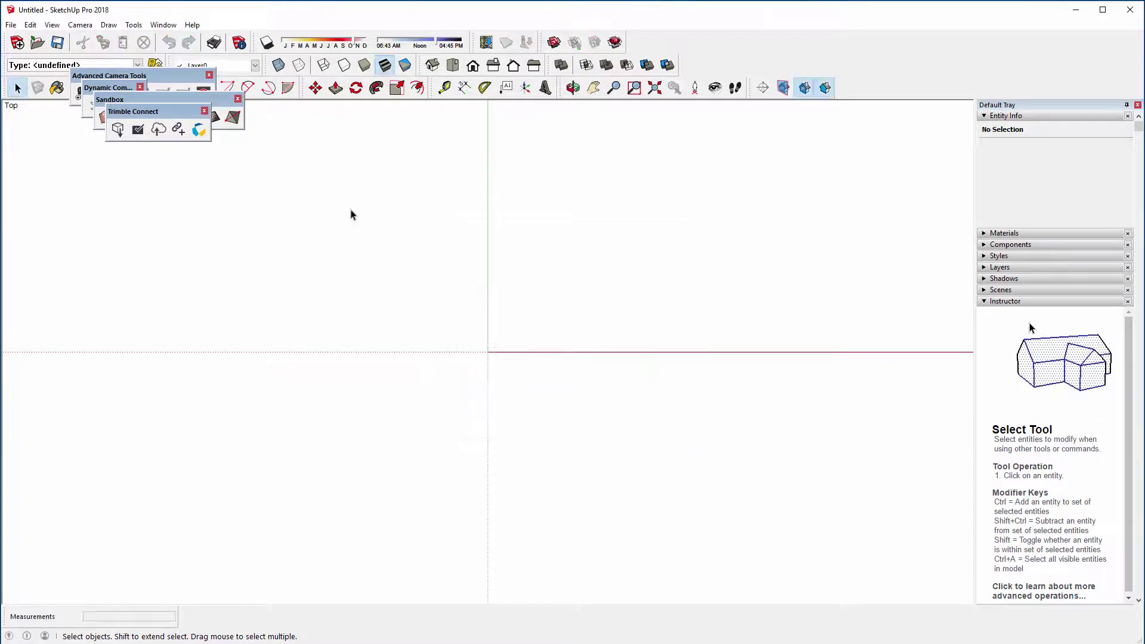
Step: Float the Trimble Connect, Sandbox, Advanced Camera Tools and Dynamic Components toolbars over the canvas
left_click_drag(158, 115, 594, 260)
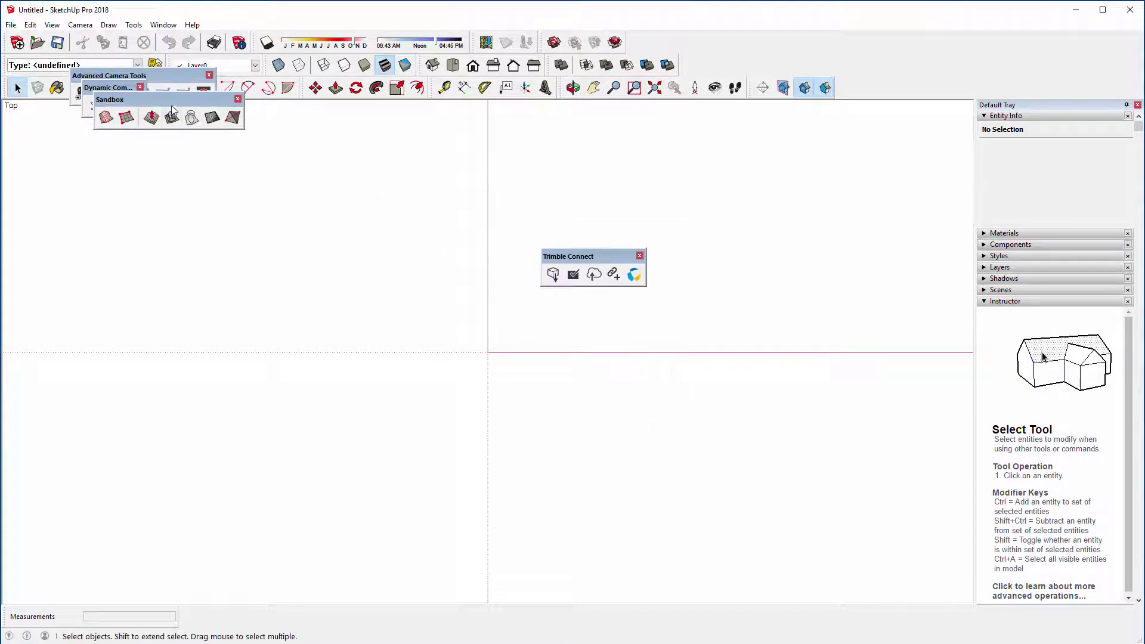
left_click_drag(172, 102, 450, 191)
left_click_drag(164, 79, 378, 151)
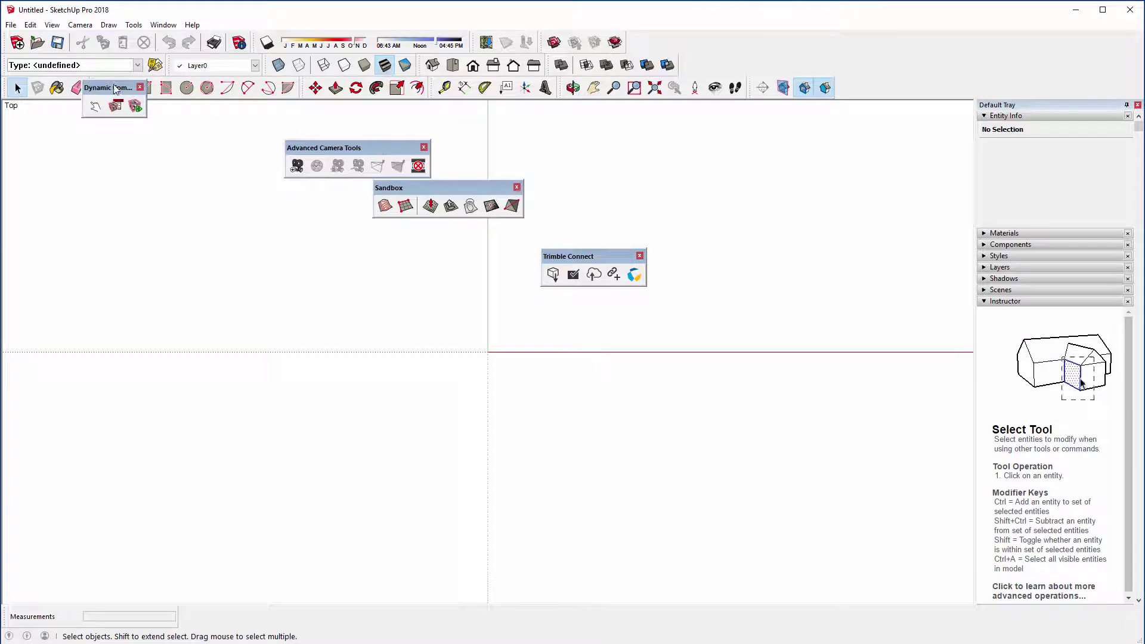
left_click_drag(113, 86, 453, 272)
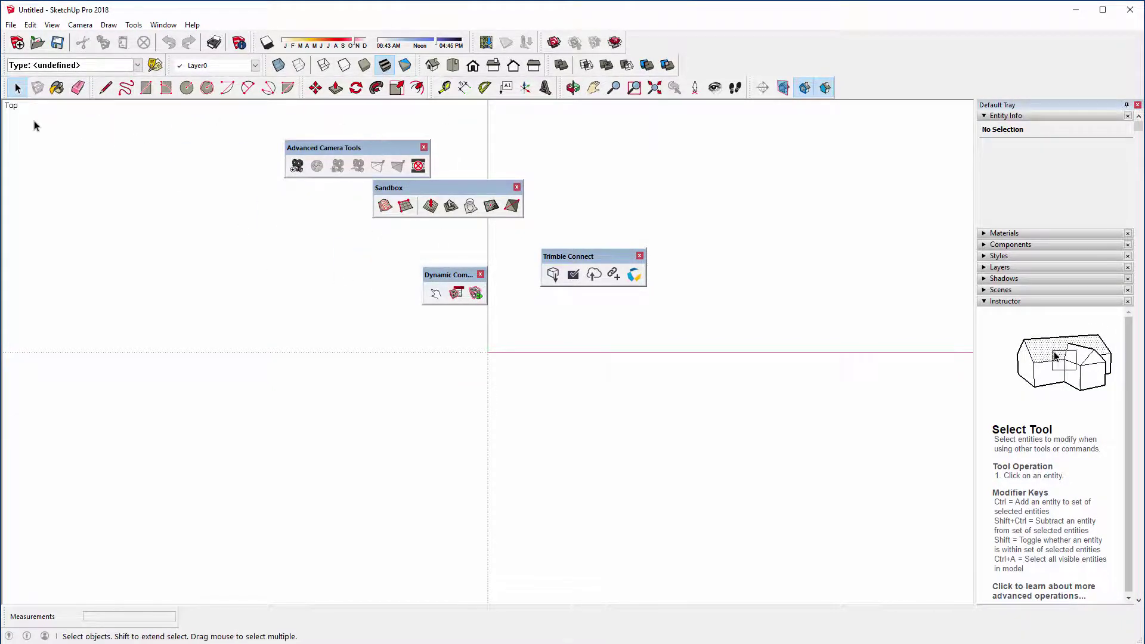
Step: Dock selection, drawing, edit, construction, camera and section tools down the left, Views at the bottom
mouse_move(5, 89)
left_mouse_down()
mouse_move(76, 123)
mouse_move(17, 152)
mouse_move(12, 170)
left_mouse_up()
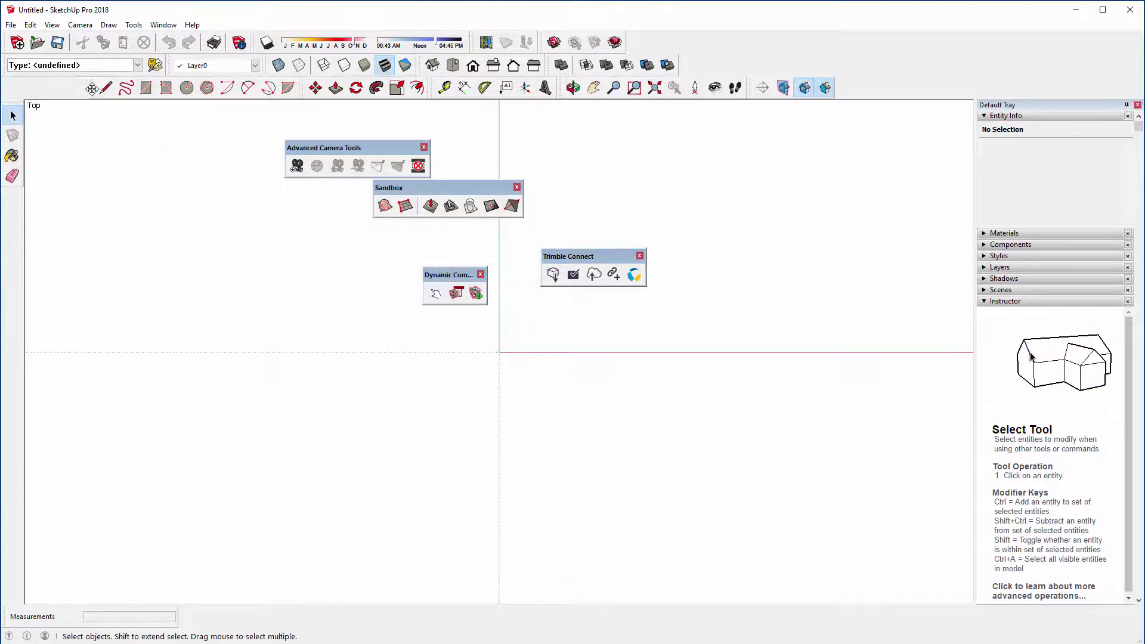
mouse_move(95, 89)
left_mouse_down()
mouse_move(15, 128)
mouse_move(40, 97)
left_mouse_up()
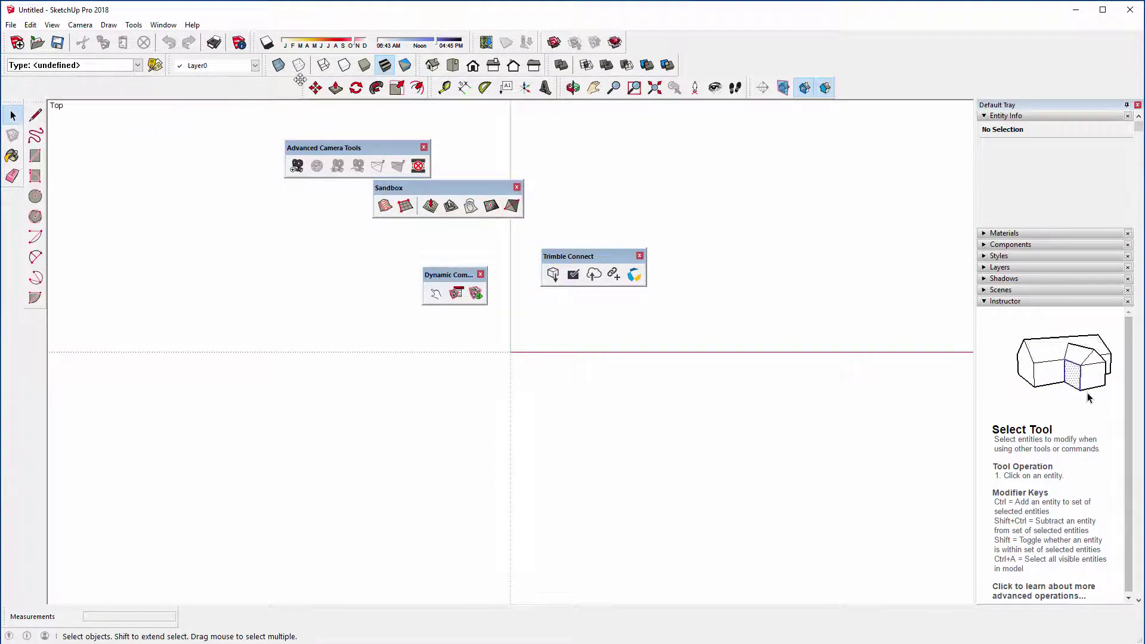
mouse_move(305, 88)
left_mouse_down()
mouse_move(167, 188)
mouse_move(22, 333)
mouse_move(40, 329)
mouse_move(37, 314)
left_mouse_up()
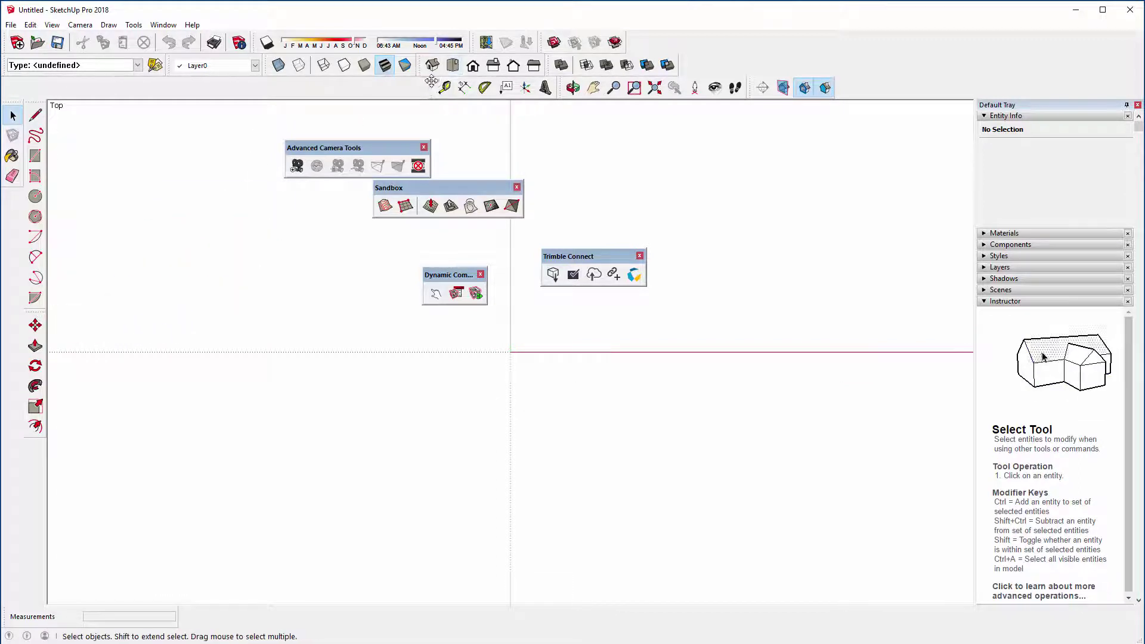
mouse_move(438, 87)
left_mouse_down()
mouse_move(7, 262)
mouse_move(22, 189)
mouse_move(9, 187)
left_mouse_up()
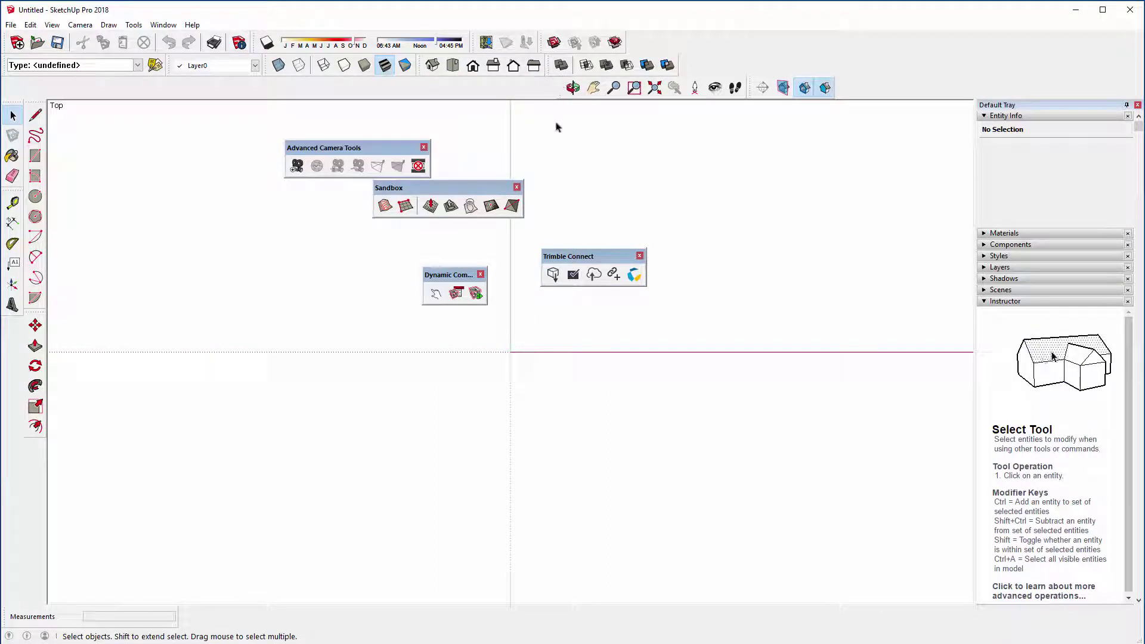
left_click_drag(553, 87, 12, 357)
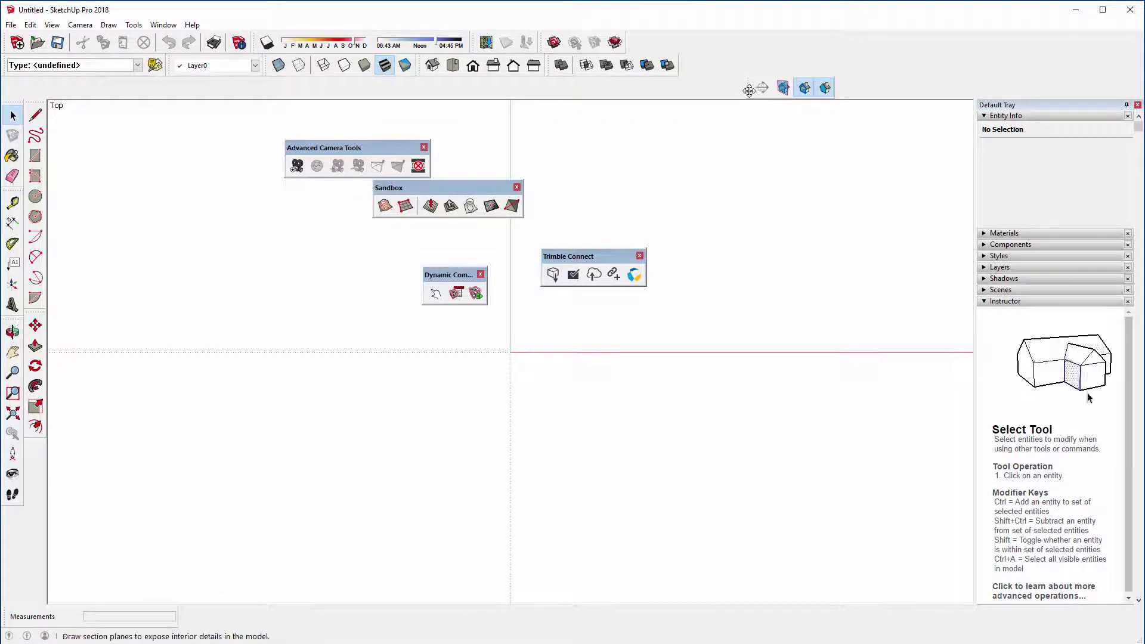
left_click_drag(753, 88, 50, 426)
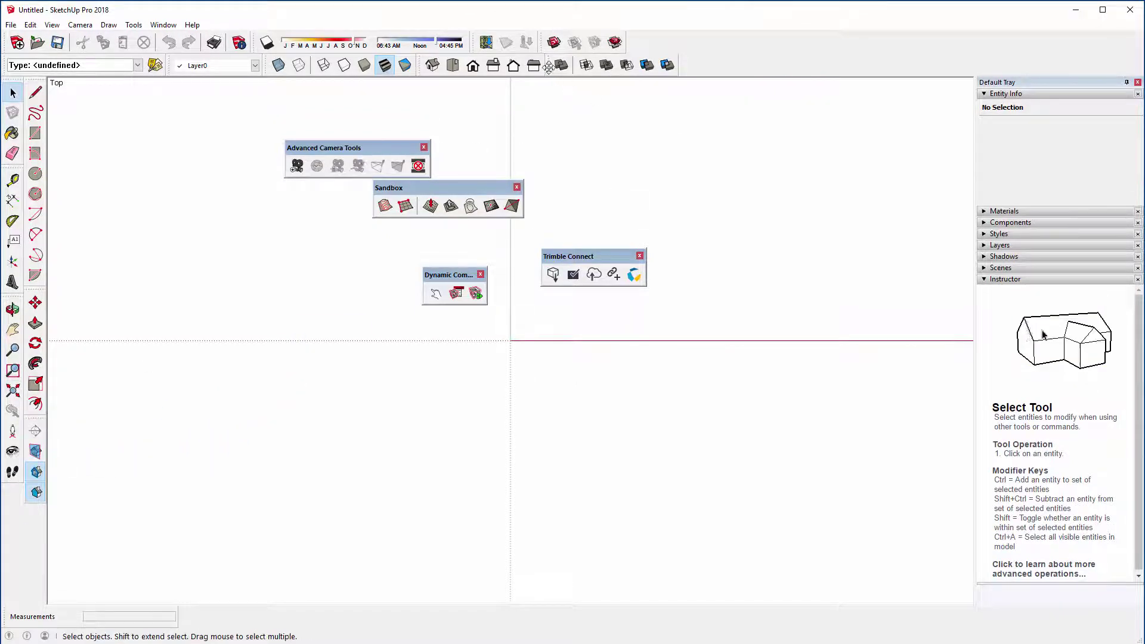
left_click_drag(549, 67, 178, 620)
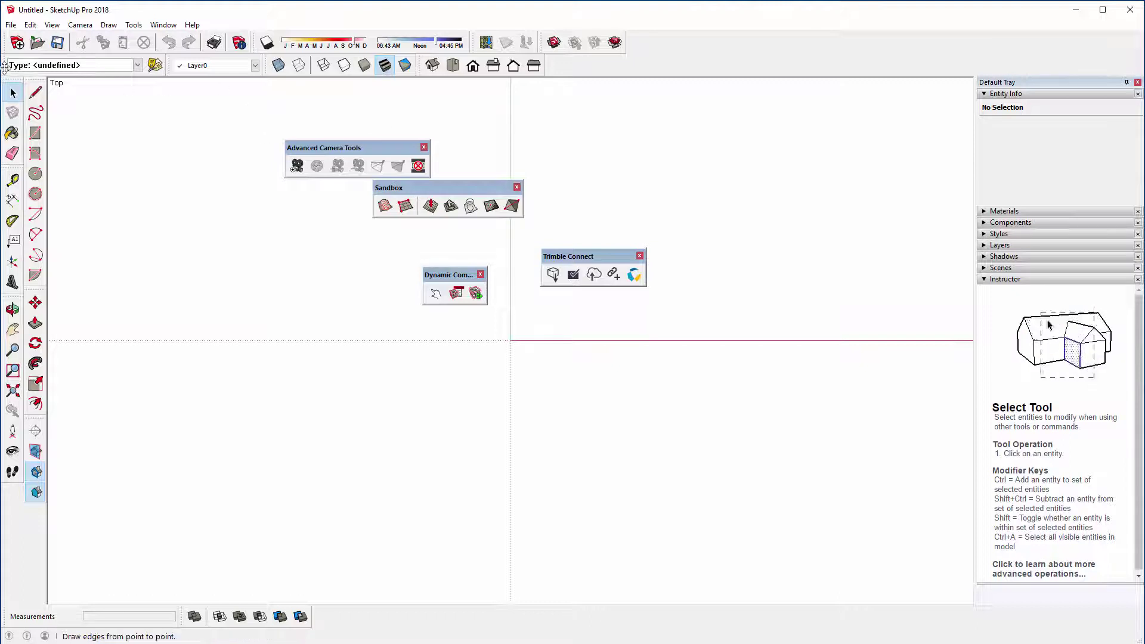
Step: Dock the Classifier toolbar in the bottom bar and move the Layers, Styles and Views toolbars into the top row
left_click_drag(3, 65, 328, 468)
left_click_drag(238, 341, 340, 618)
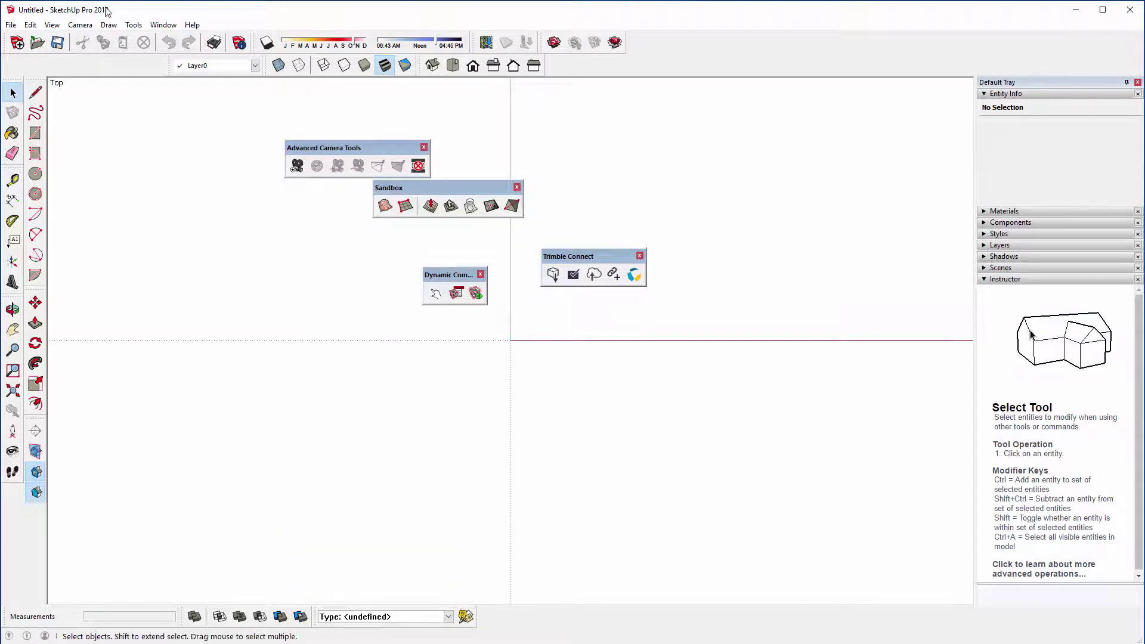
left_click_drag(172, 69, 706, 26)
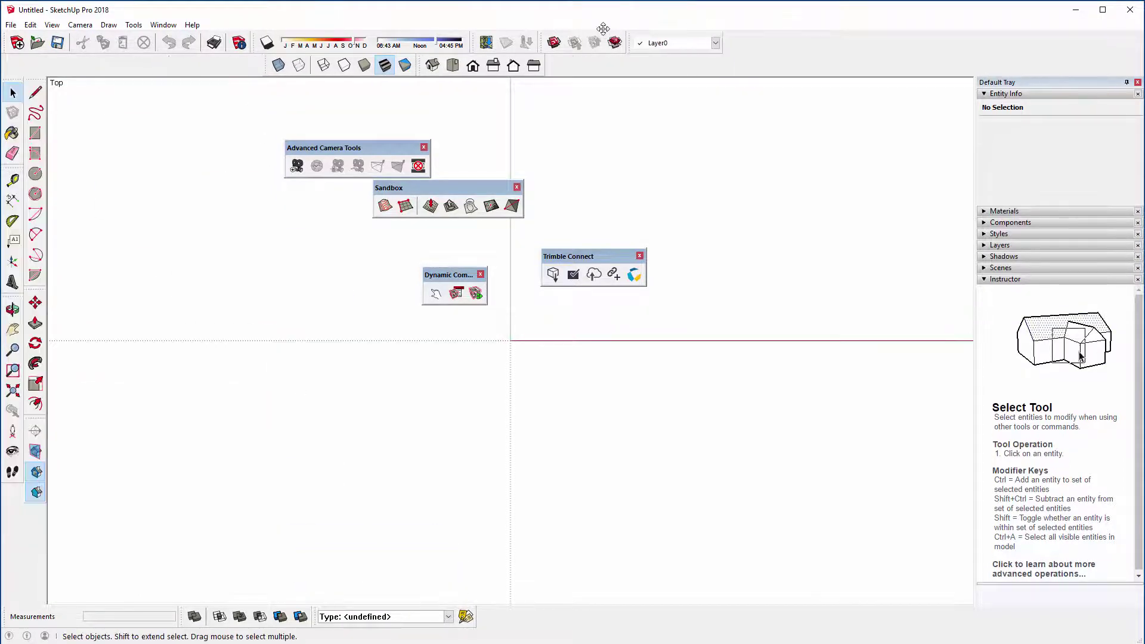
left_click_drag(269, 65, 723, 43)
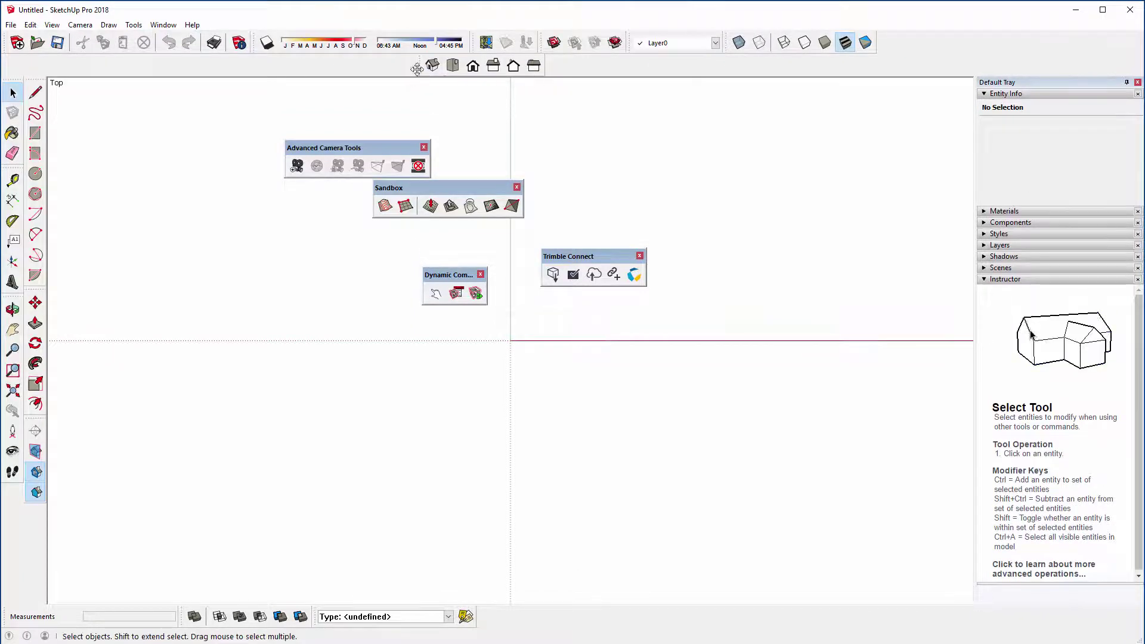
left_click_drag(416, 69, 635, 43)
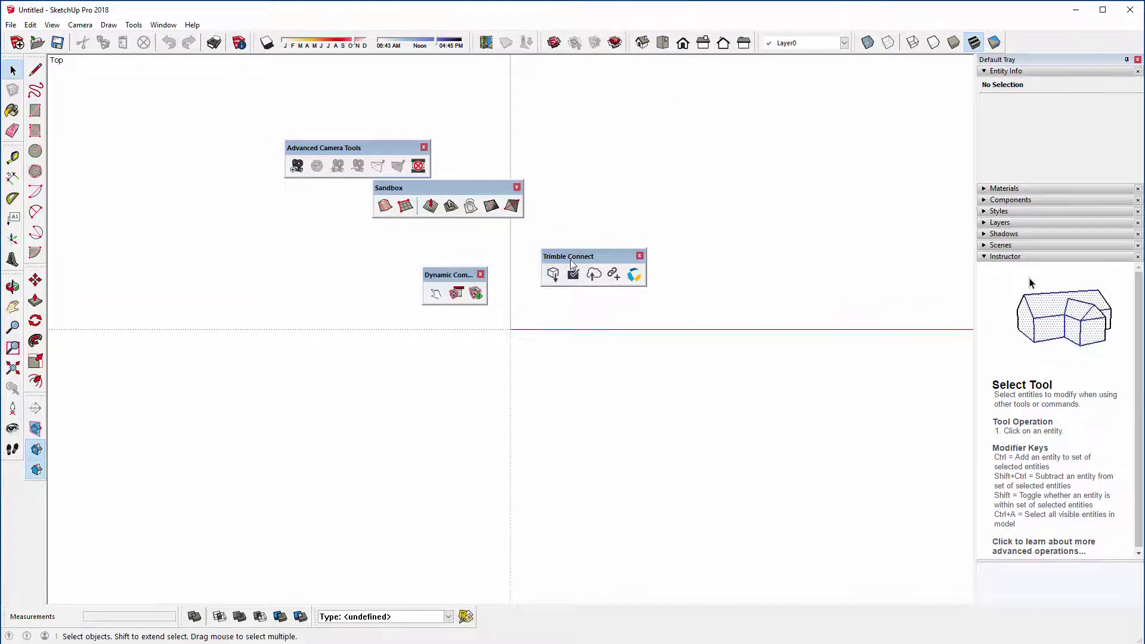
Step: Dock the floating Trimble Connect, Dynamic Components, Advanced Camera Tools and Sandbox toolbars in the bottom and left rows
left_click_drag(570, 259, 514, 619)
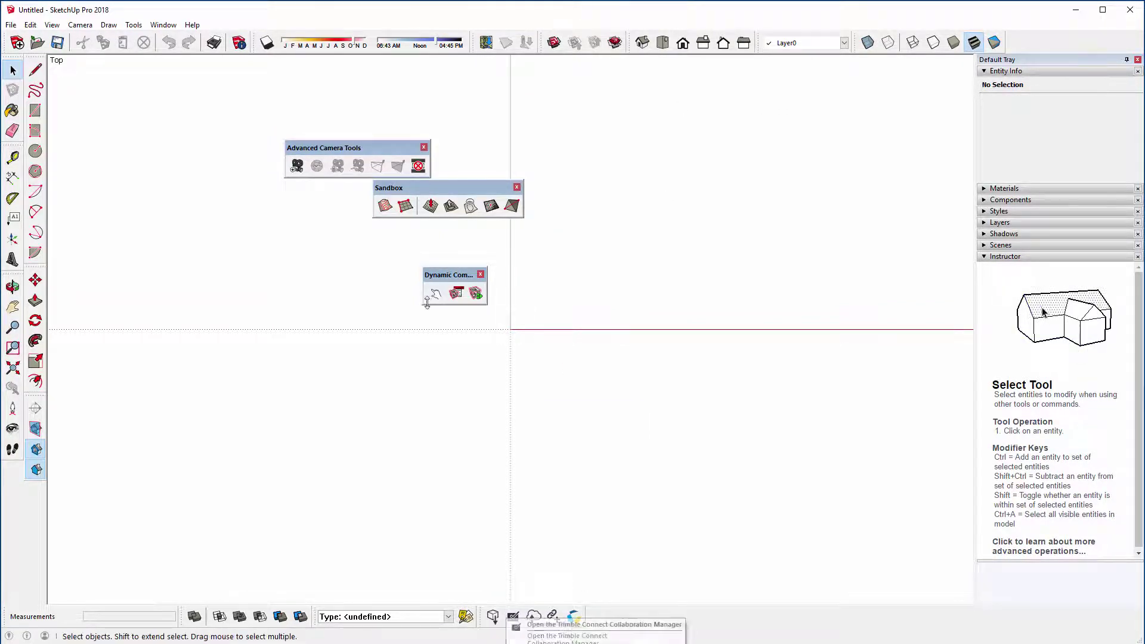
left_click_drag(445, 274, 12, 477)
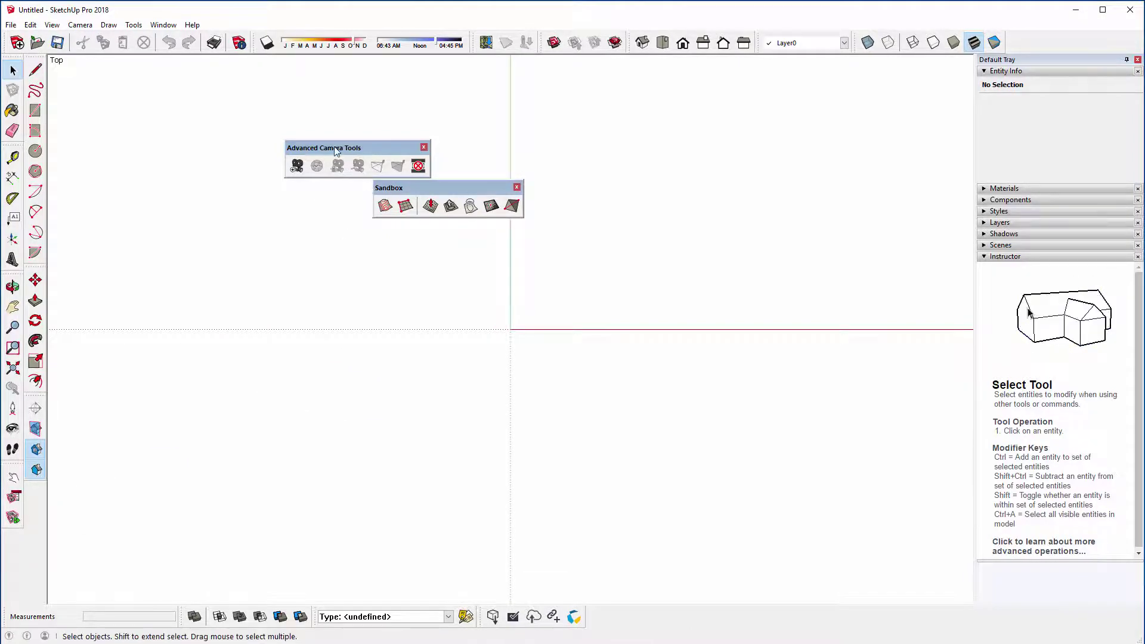
left_click_drag(336, 150, 633, 618)
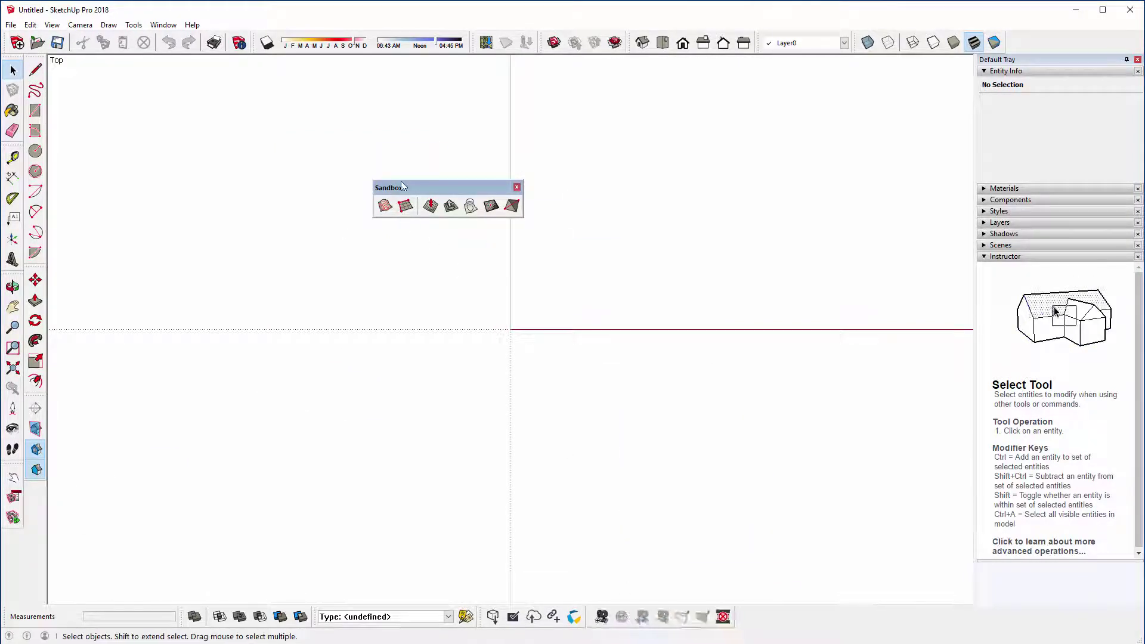
left_click_drag(403, 186, 773, 614)
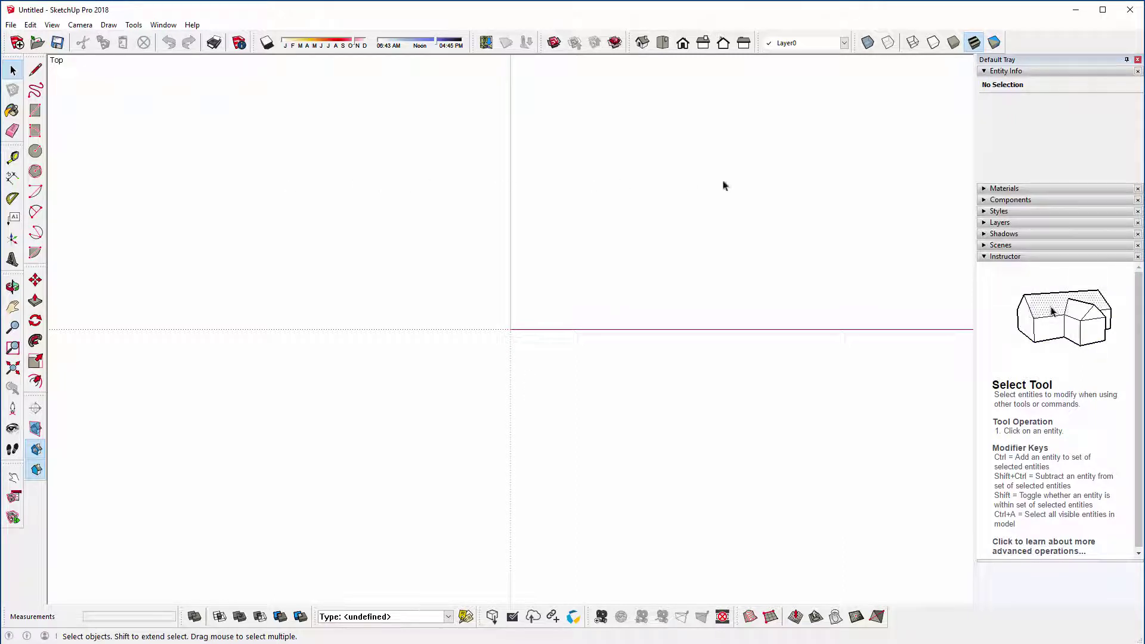
Step: Keep the Default Tray pinned open and collapse the Entity Info and Instructor panels
left_click(163, 25)
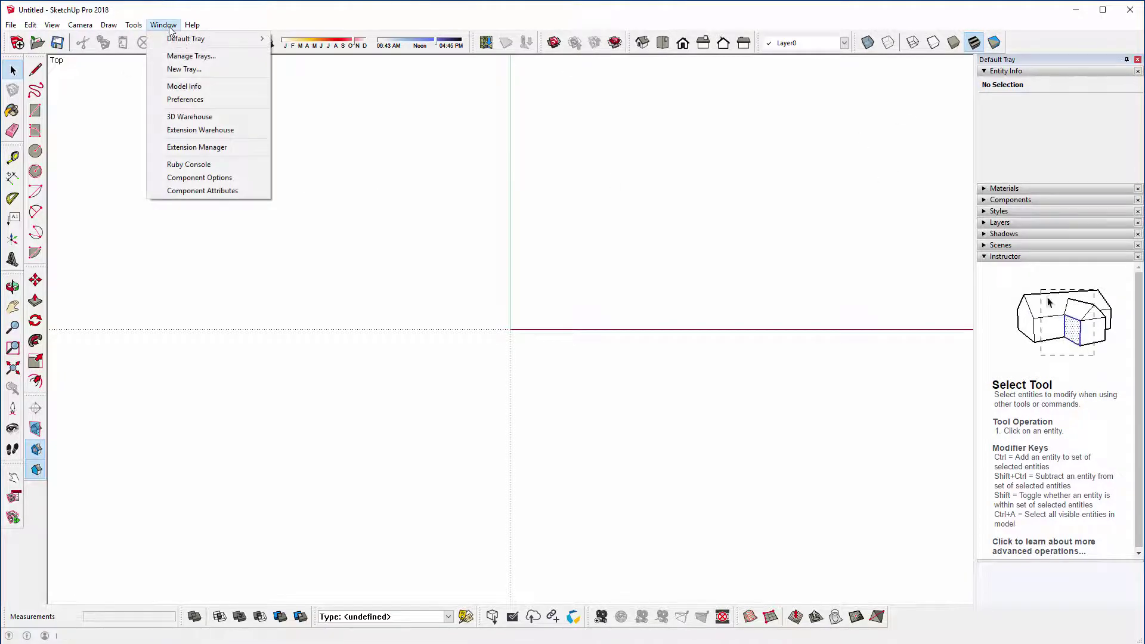
mouse_move(178, 38)
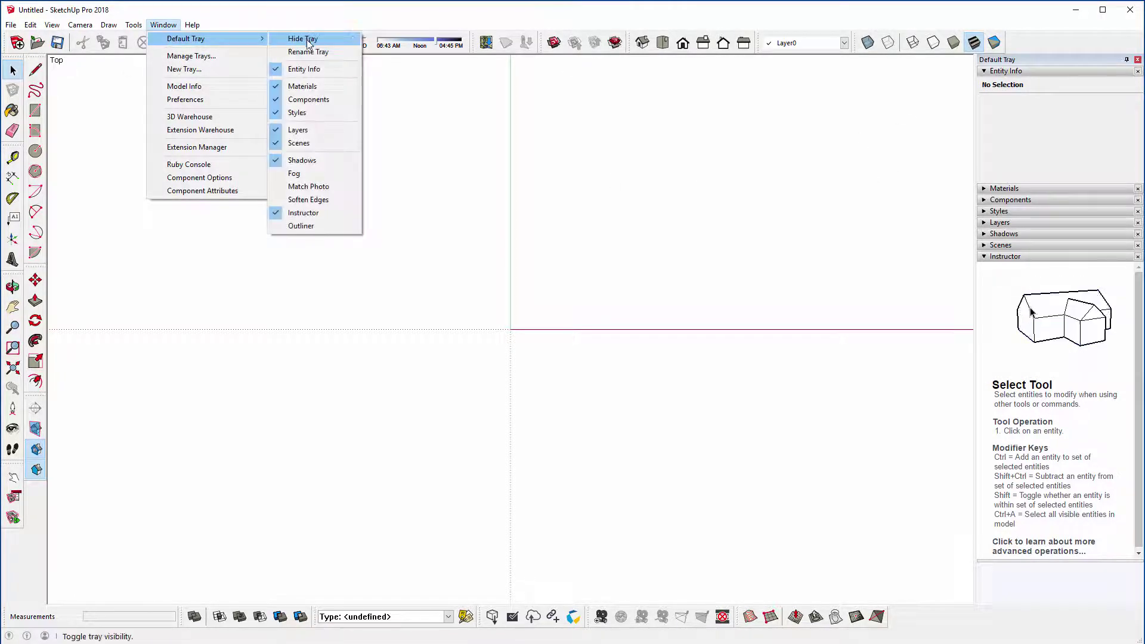
left_click(1058, 115)
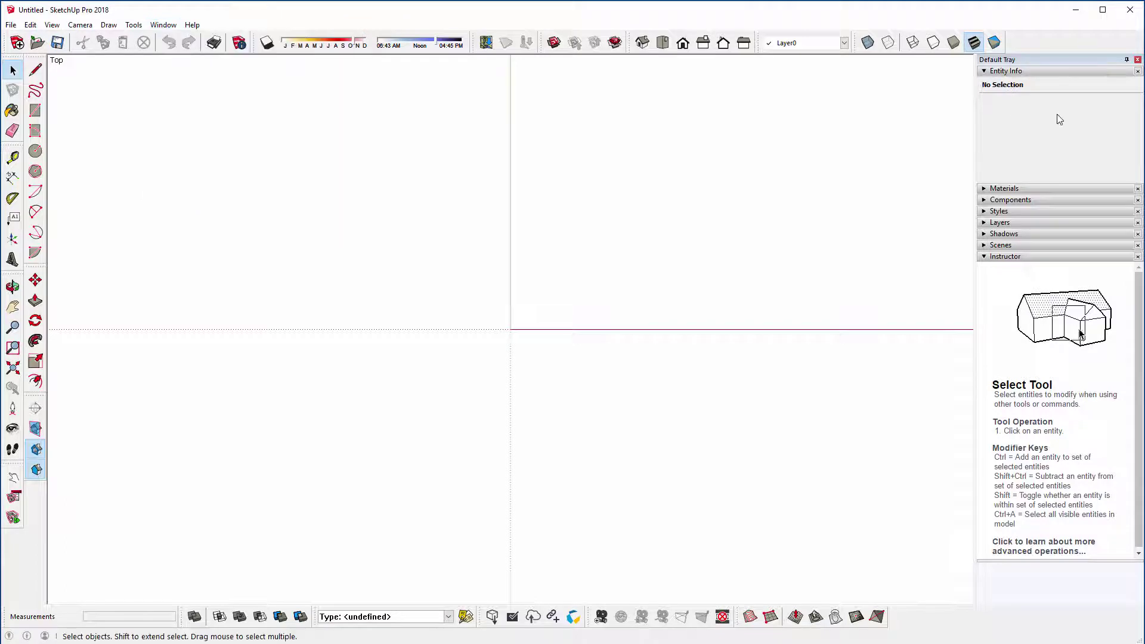
left_click(1127, 59)
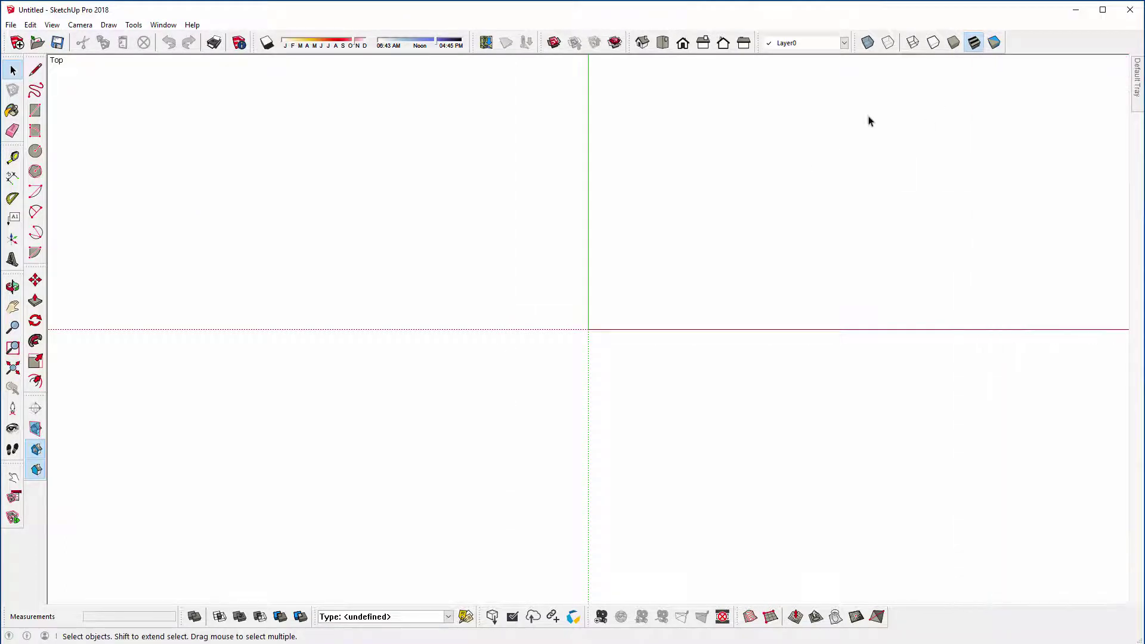
mouse_move(1137, 110)
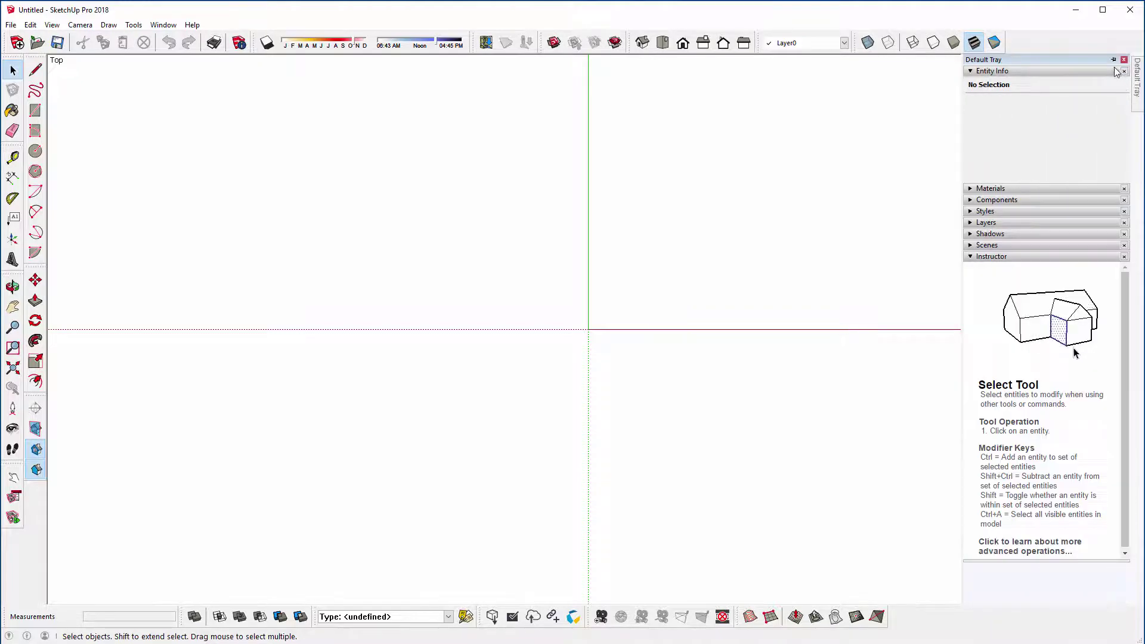
left_click(1113, 61)
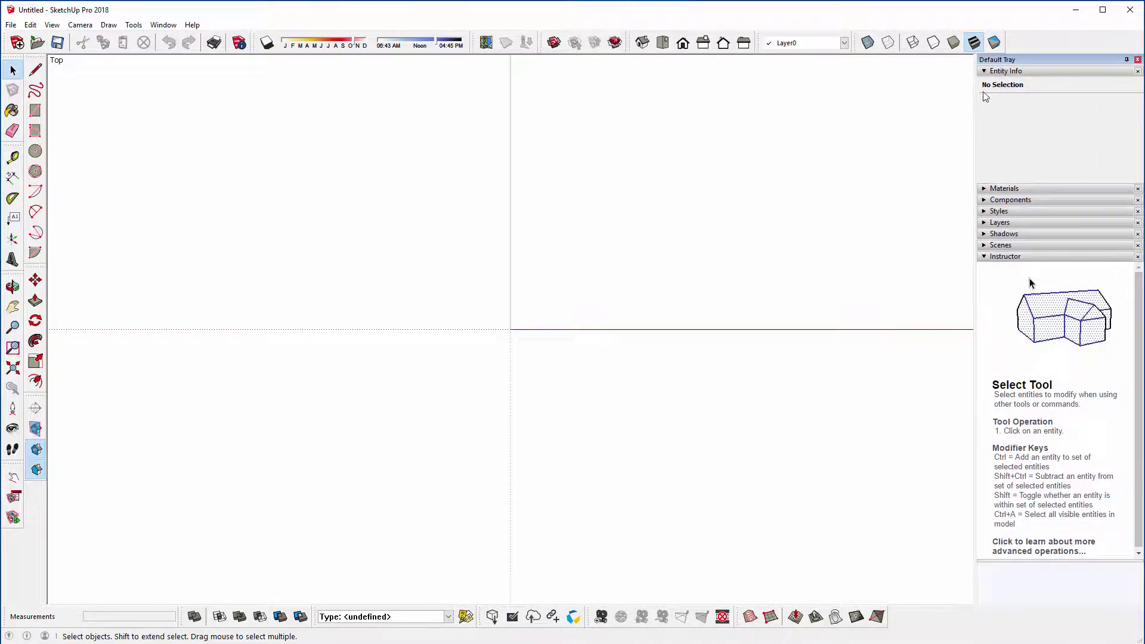
left_click(983, 72)
left_click(984, 150)
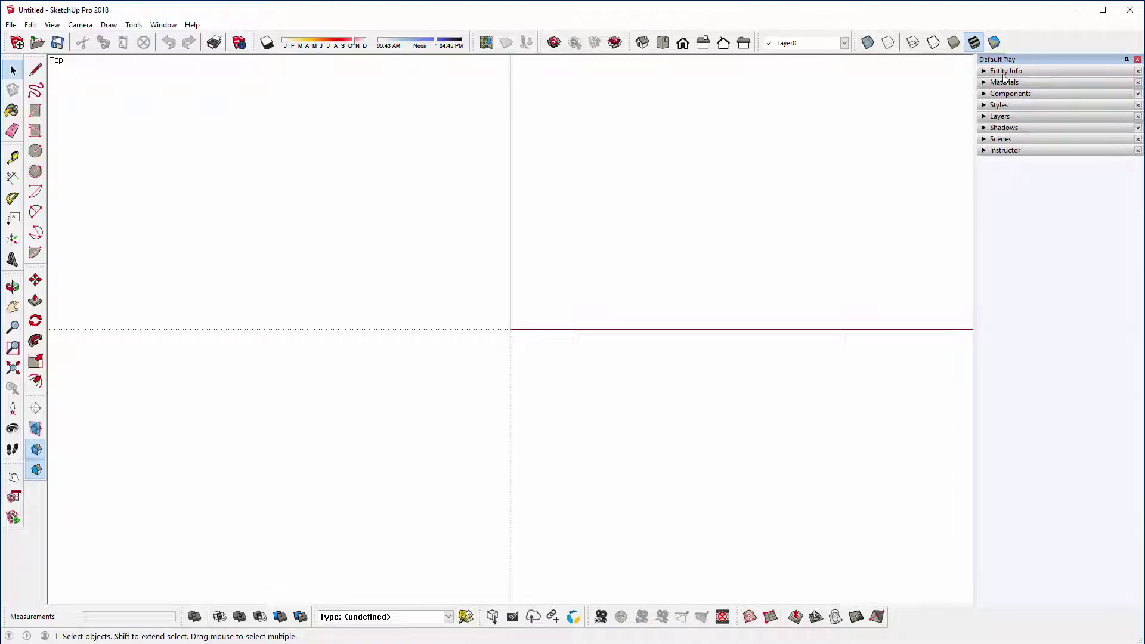
Step: Add the Match Photo, Soften Edges and Outliner panels to the Default Tray
left_click(162, 25)
mouse_move(162, 39)
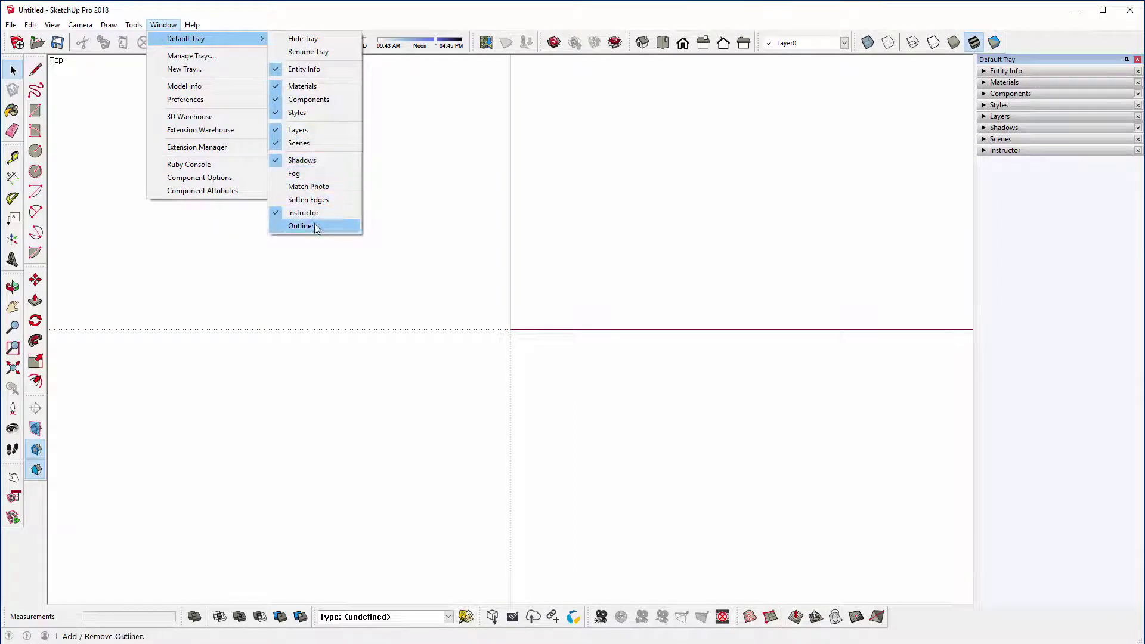
left_click(283, 189)
left_click(160, 24)
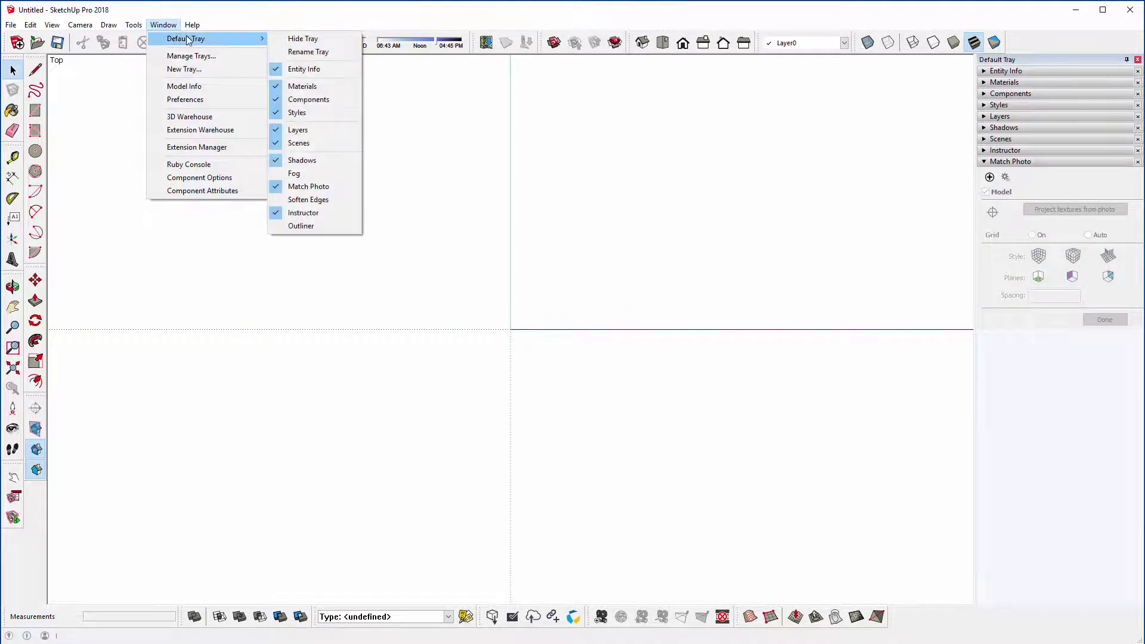
left_click(307, 199)
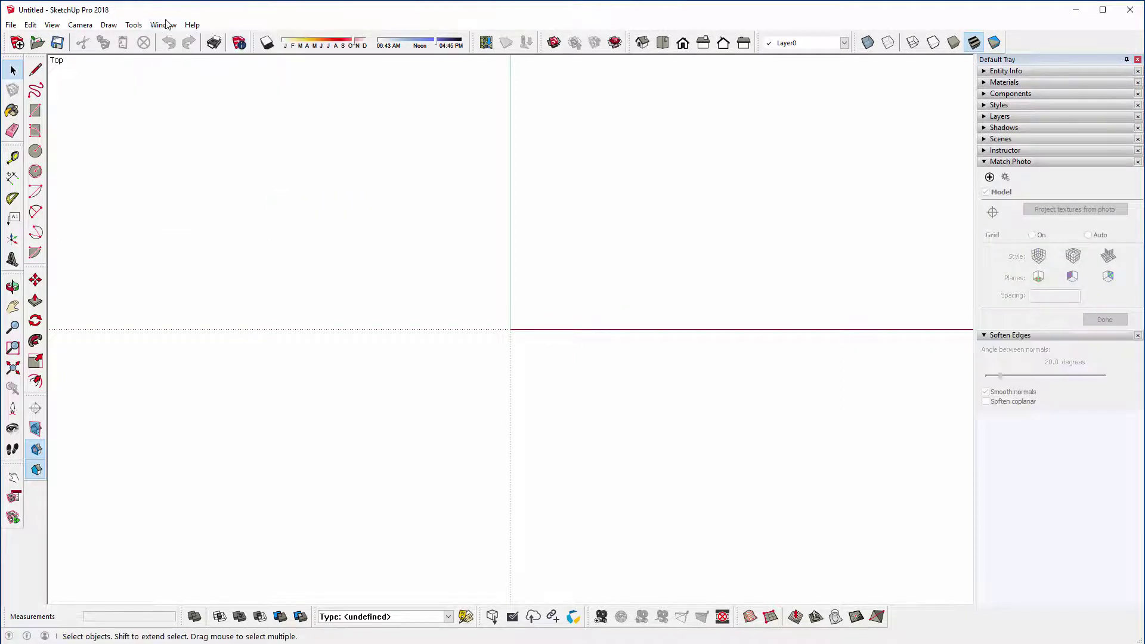
left_click(166, 25)
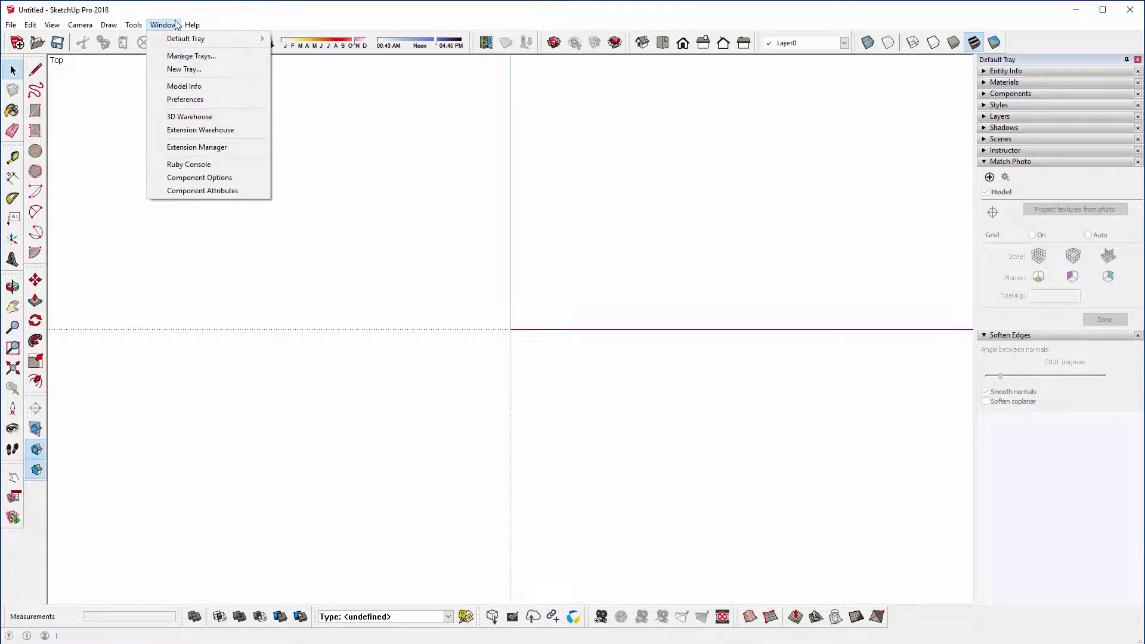
mouse_move(185, 38)
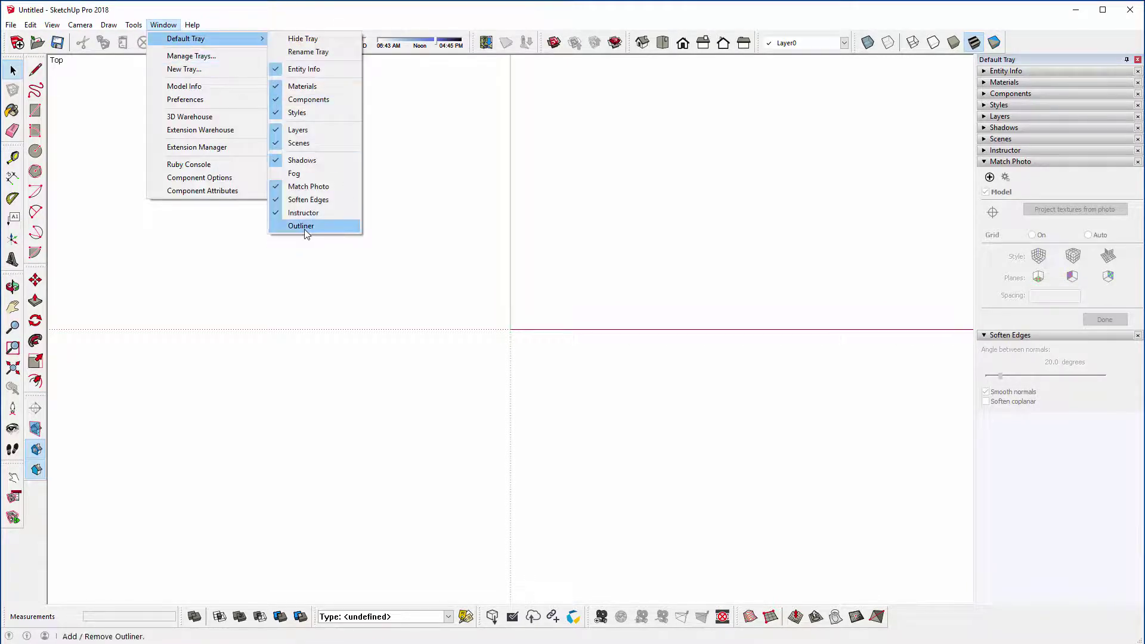
left_click(301, 226)
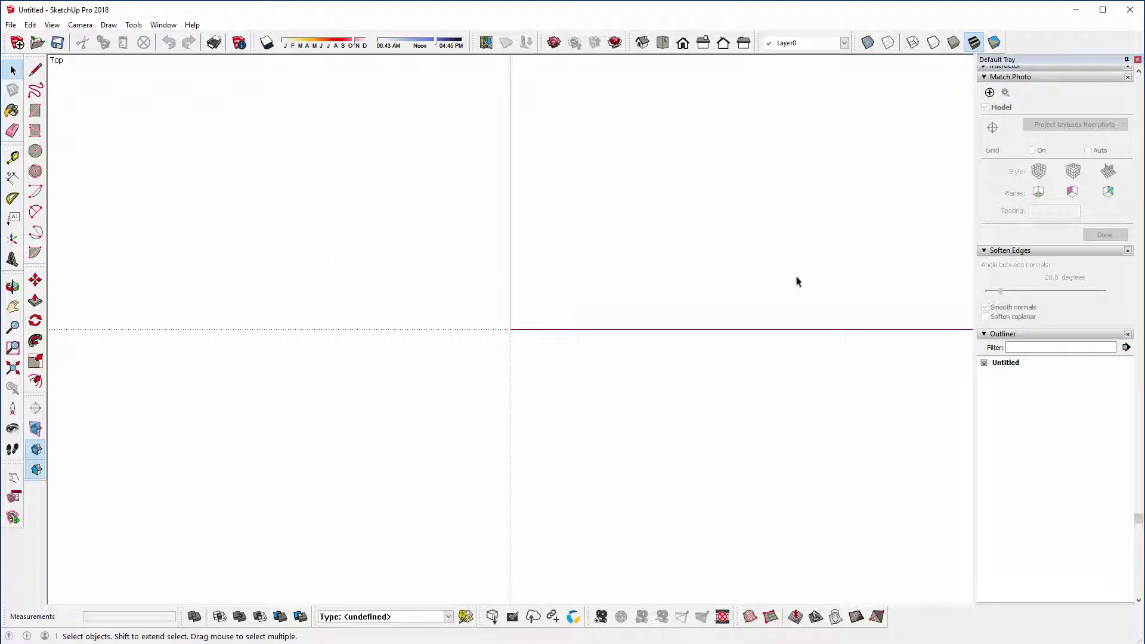
Step: Collapse the Outliner, Soften Edges and Match Photo panels
left_click(984, 334)
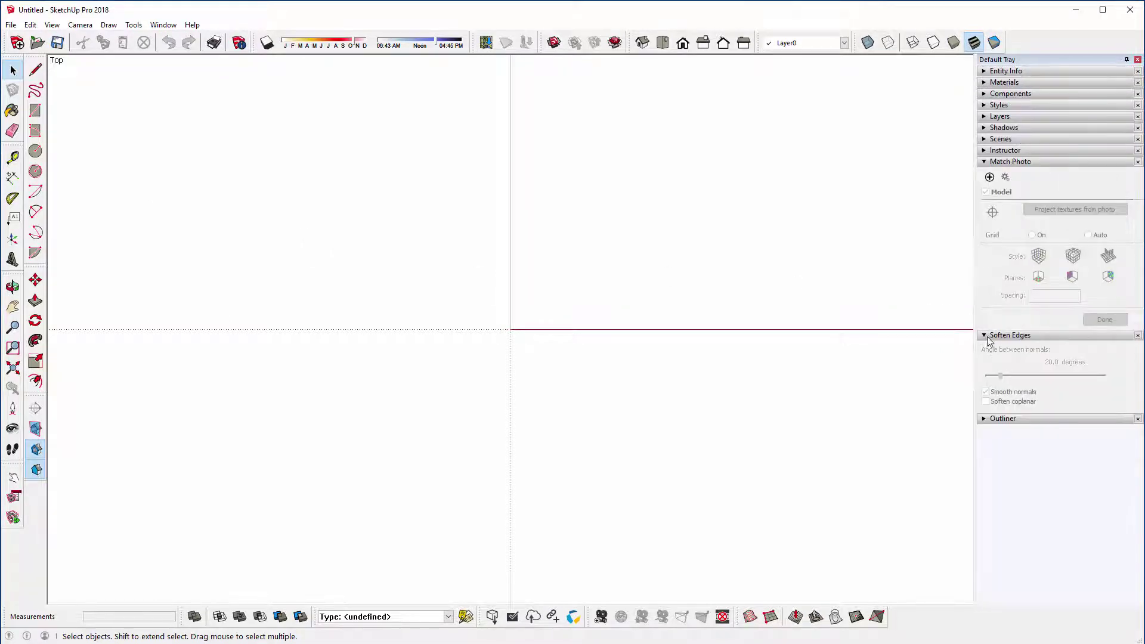
left_click(984, 335)
left_click(985, 162)
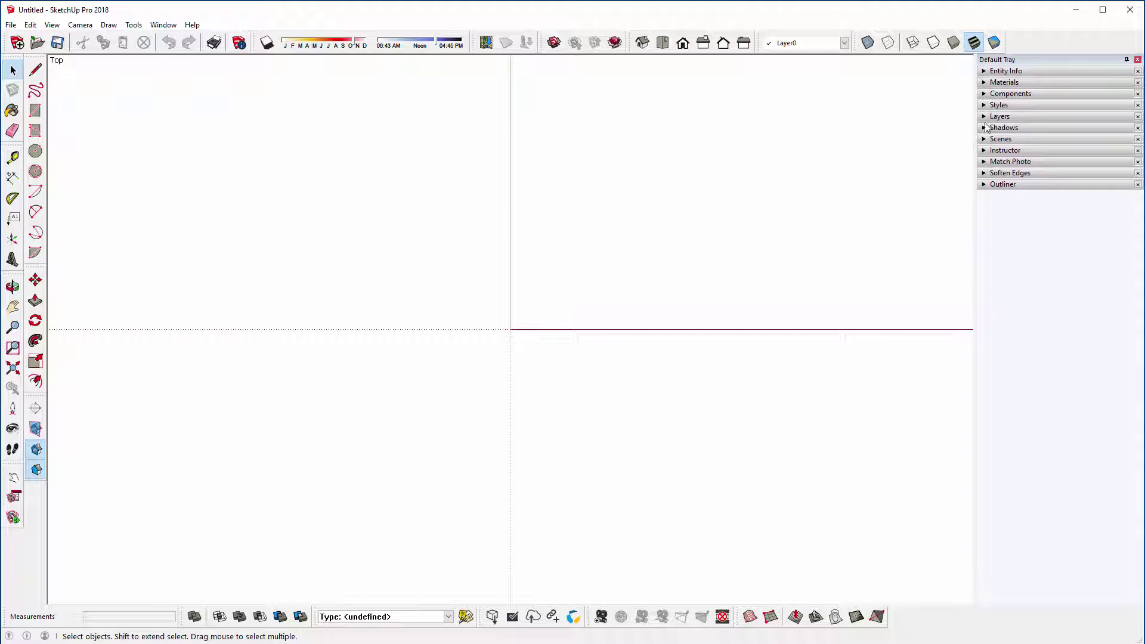
Step: Switch to the Iso view and add it as a scene named '3D View'
left_click(983, 140)
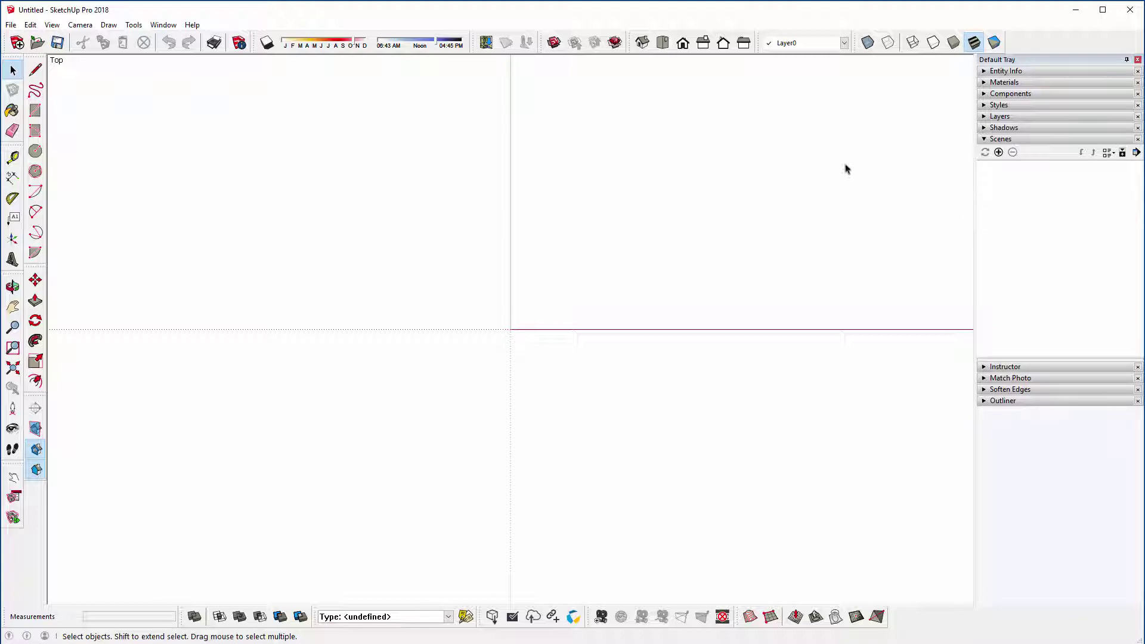
left_click(644, 44)
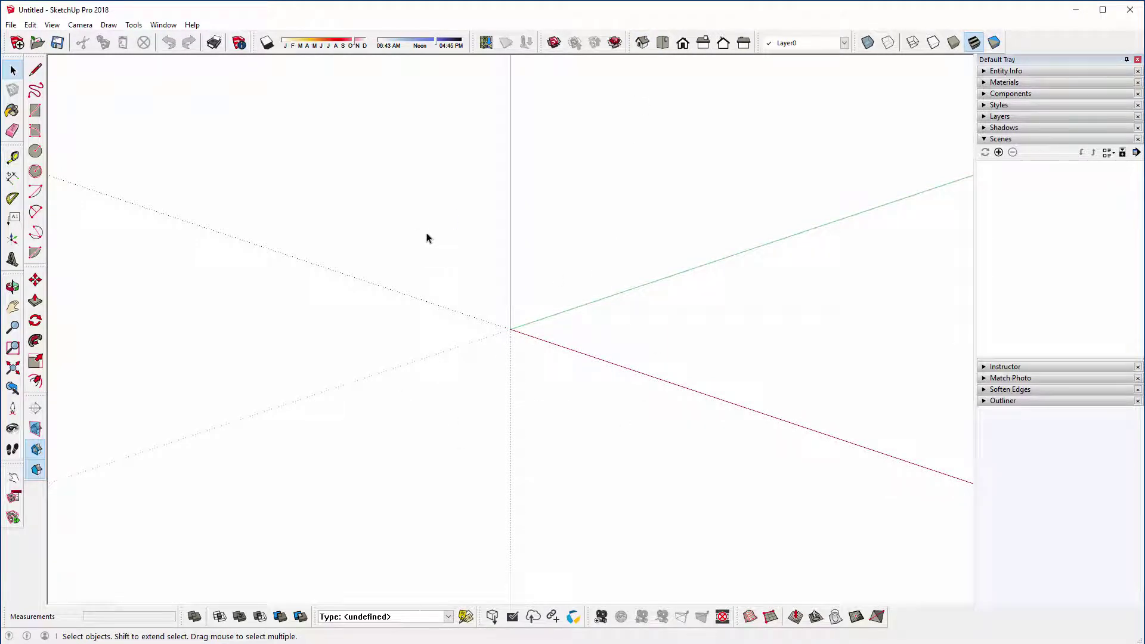
left_click(999, 153)
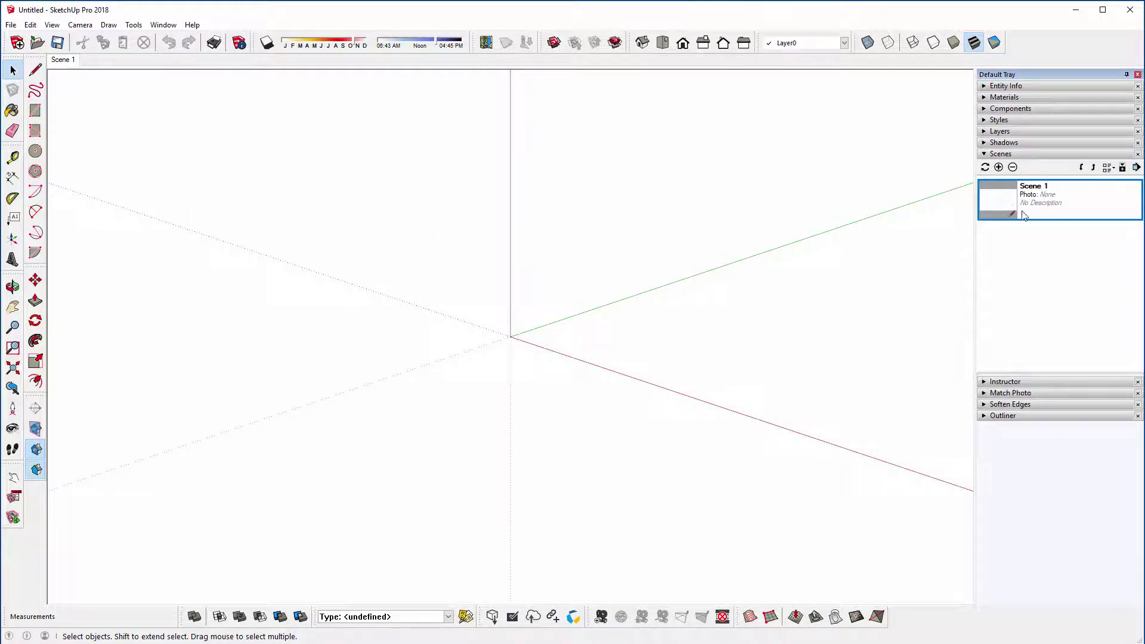
left_click(1122, 169)
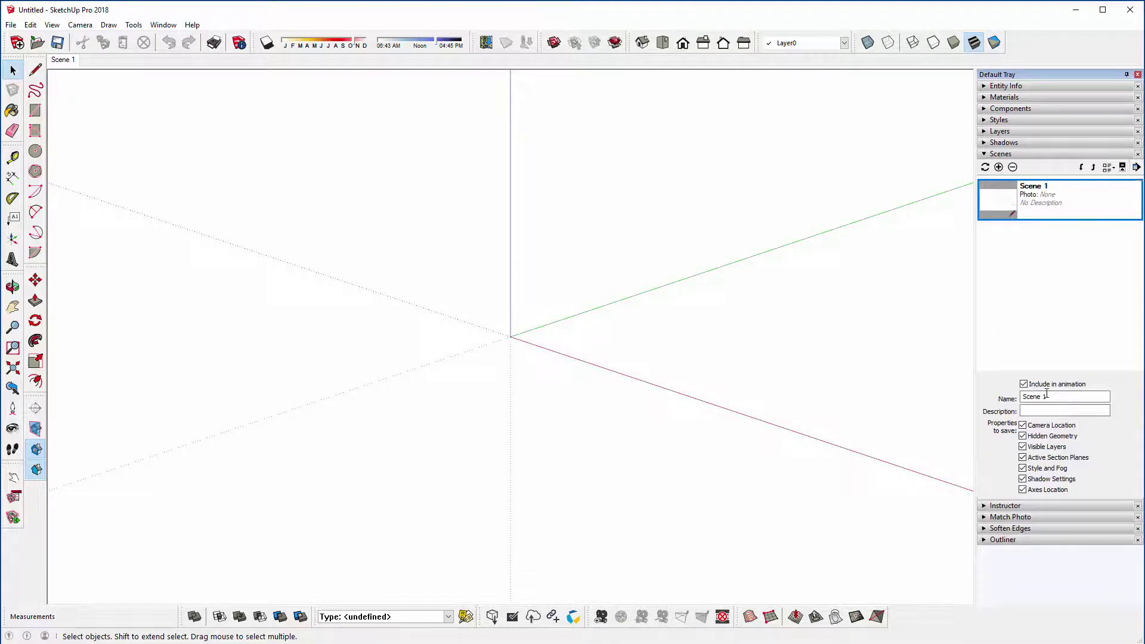
type("3D View")
key("Return")
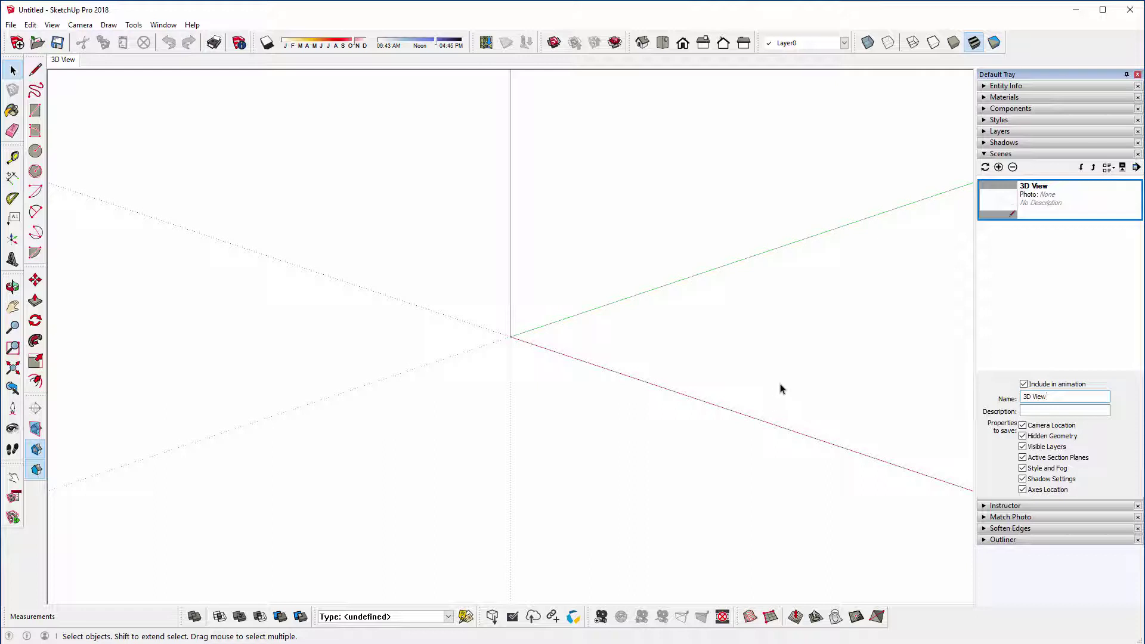
Step: Turn off Perspective for Parallel Projection and switch the camera to the Top view
left_click(80, 24)
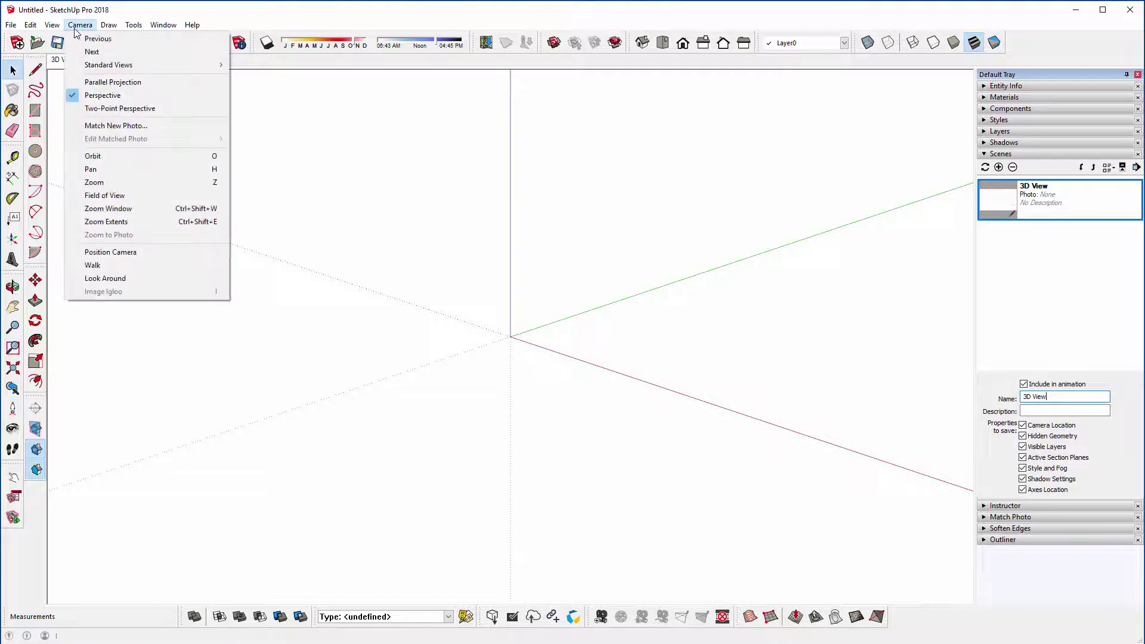
left_click(74, 96)
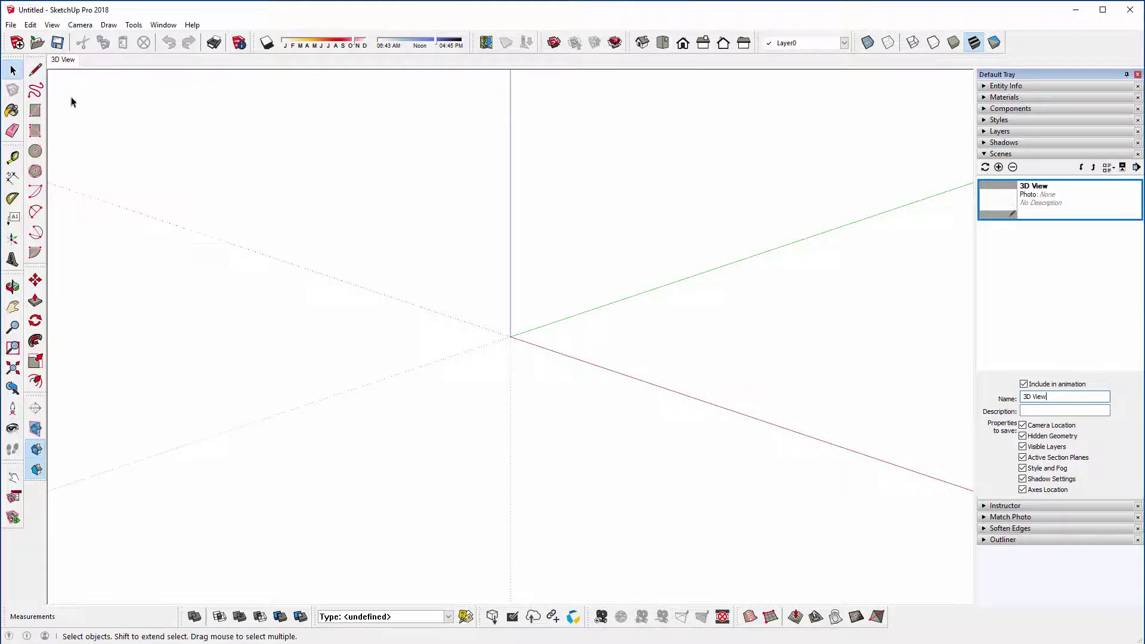
left_click(80, 25)
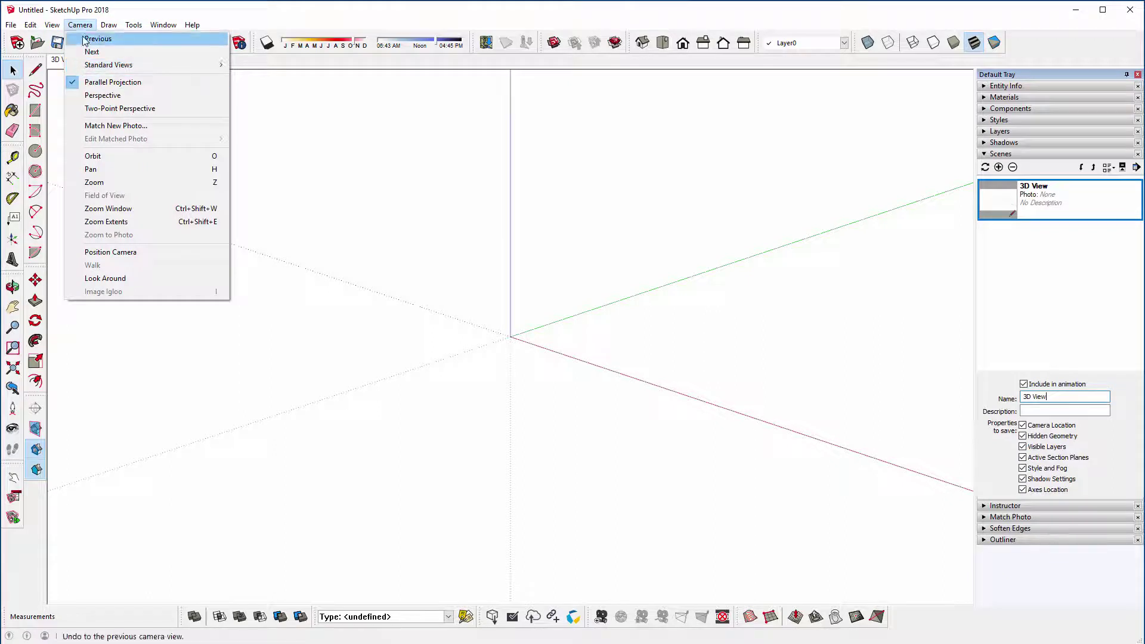
left_click(112, 14)
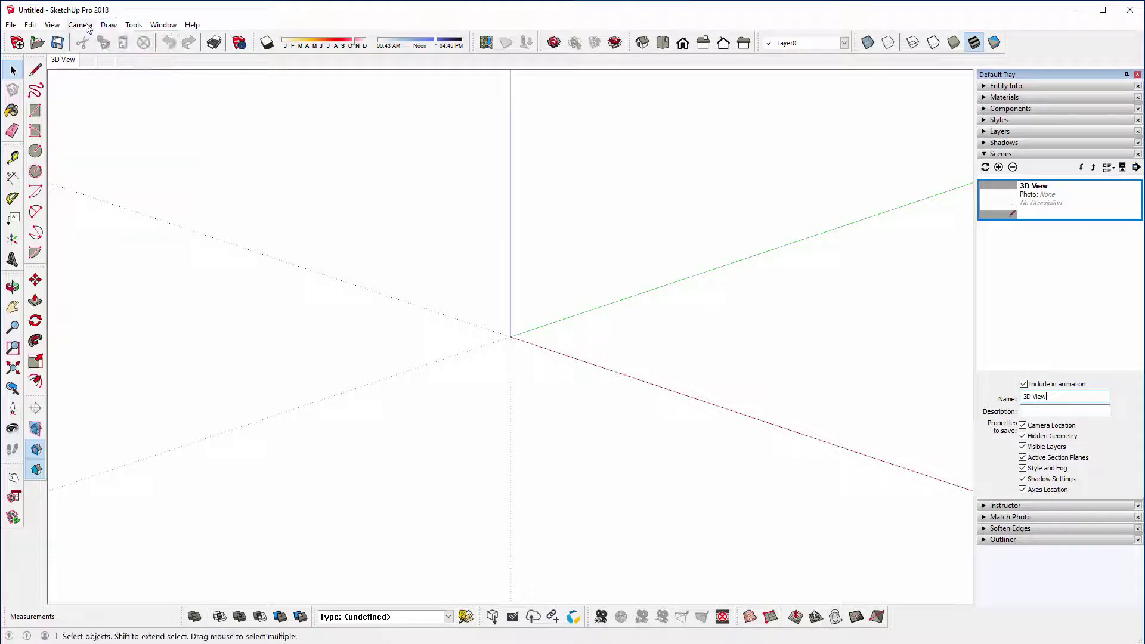
left_click(662, 43)
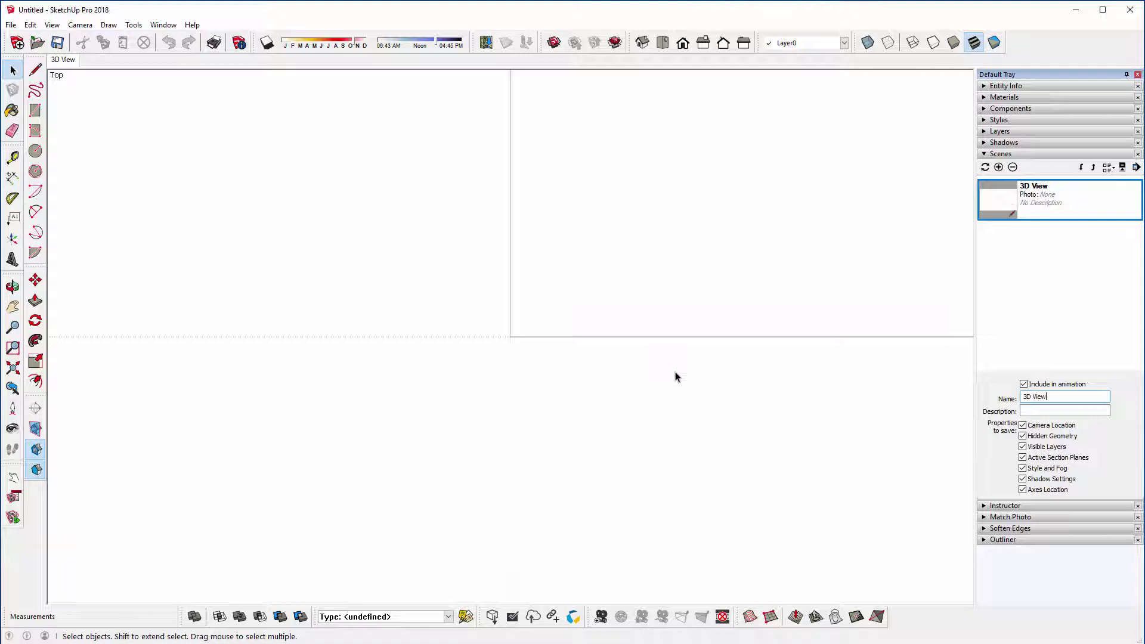
Step: Add a second scene from the Top view and name it '2D View'
left_click(998, 167)
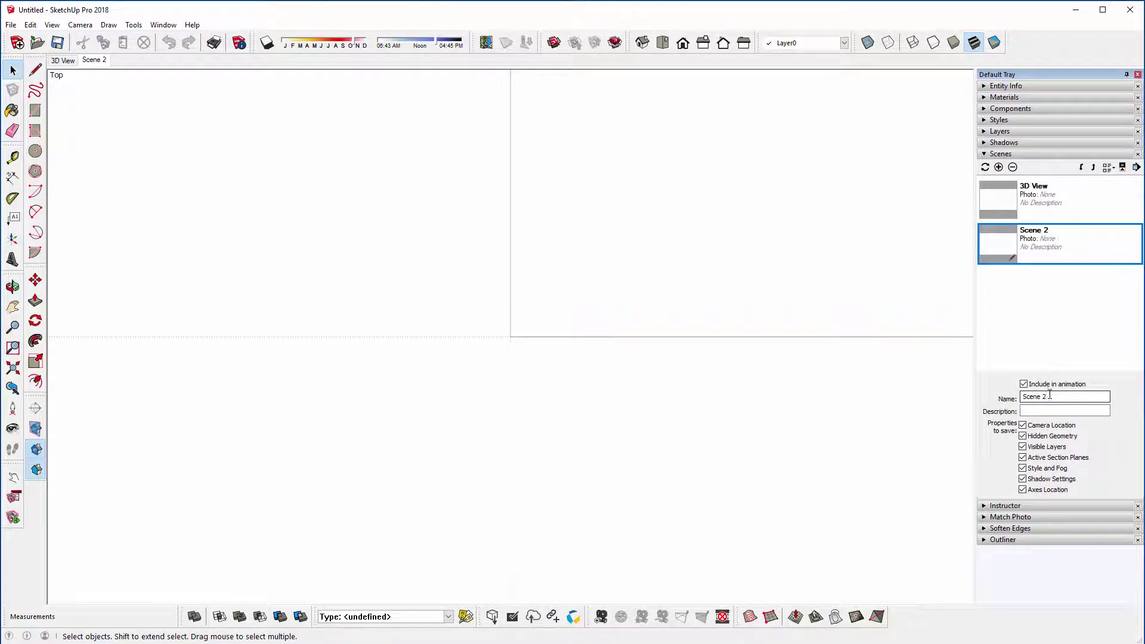
left_click_drag(1044, 395, 948, 396)
type("2D View")
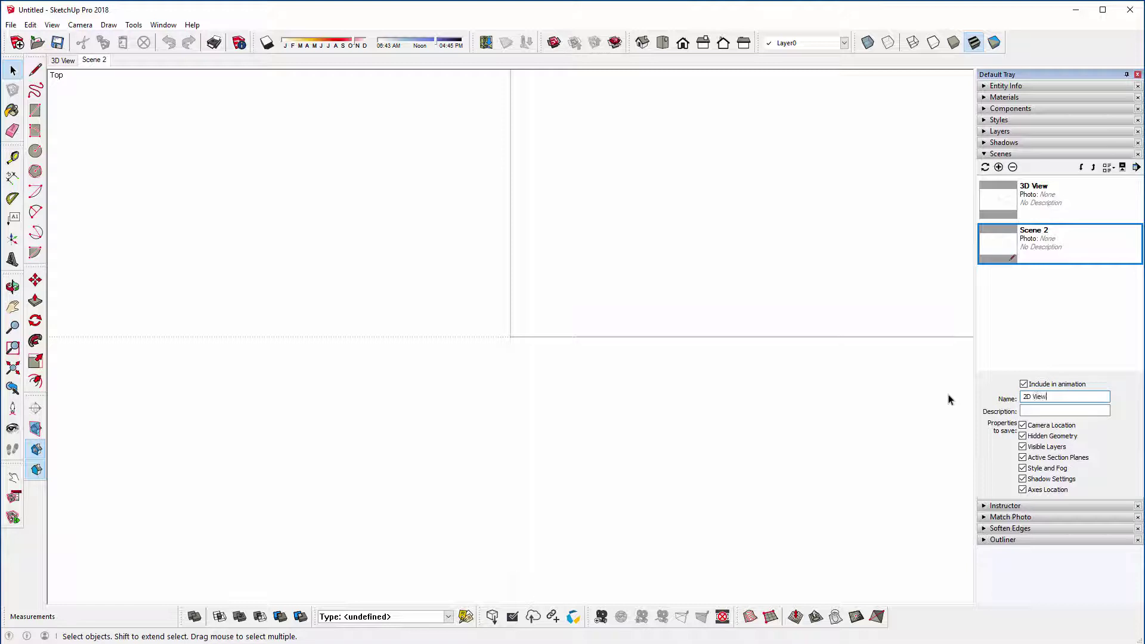
key("Return")
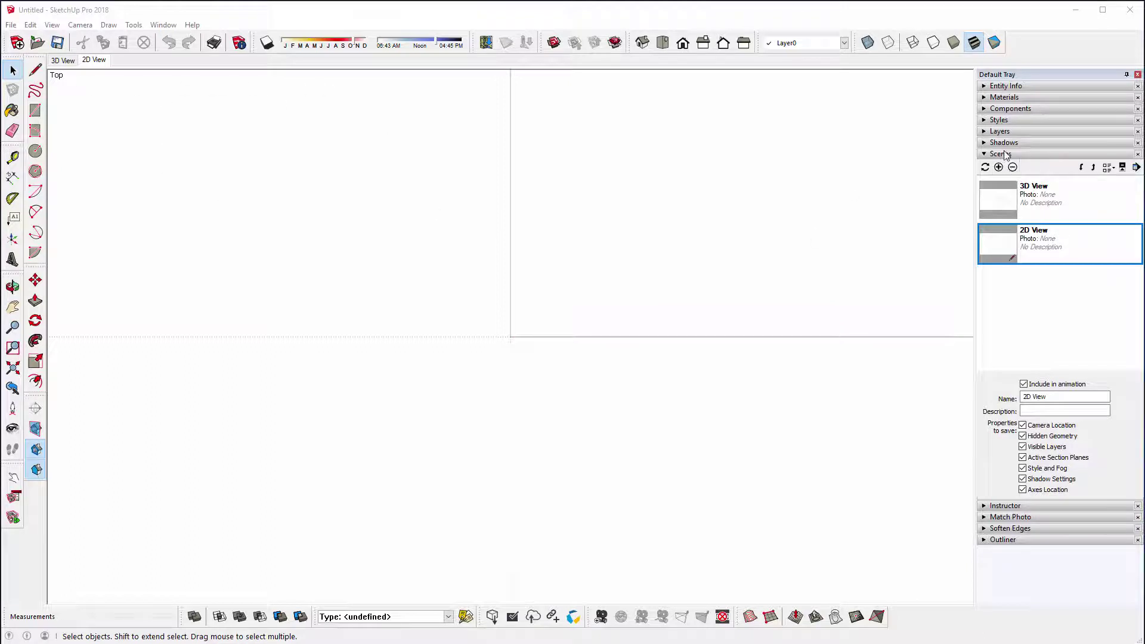
Step: Switch between the 3D View and 2D View scenes, leaving 2D View active
left_click(62, 60)
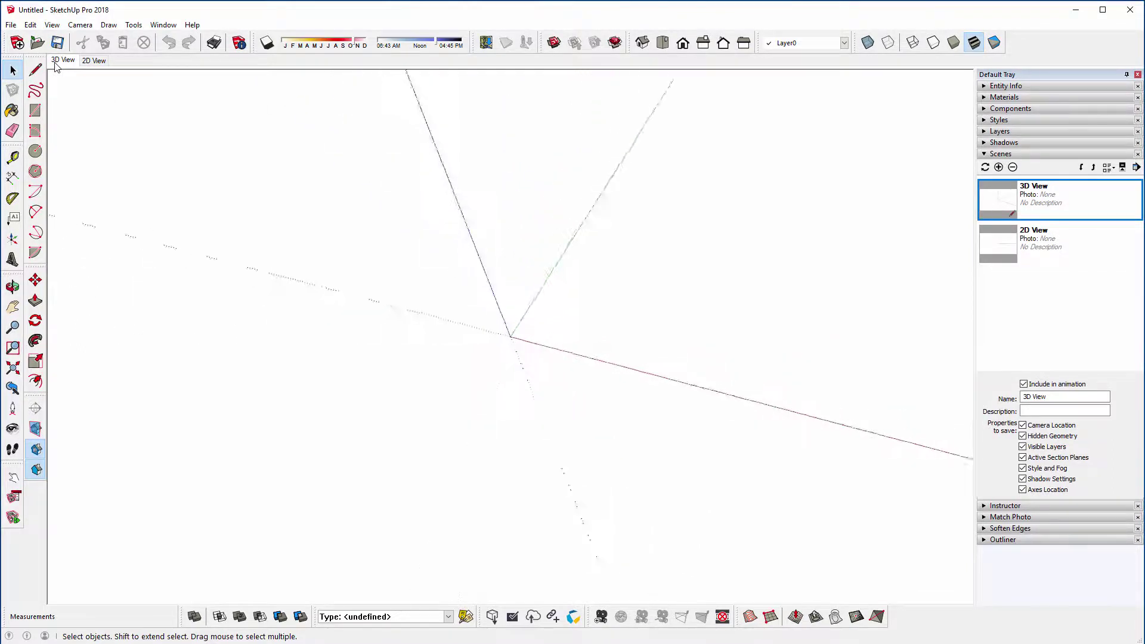
left_click(93, 61)
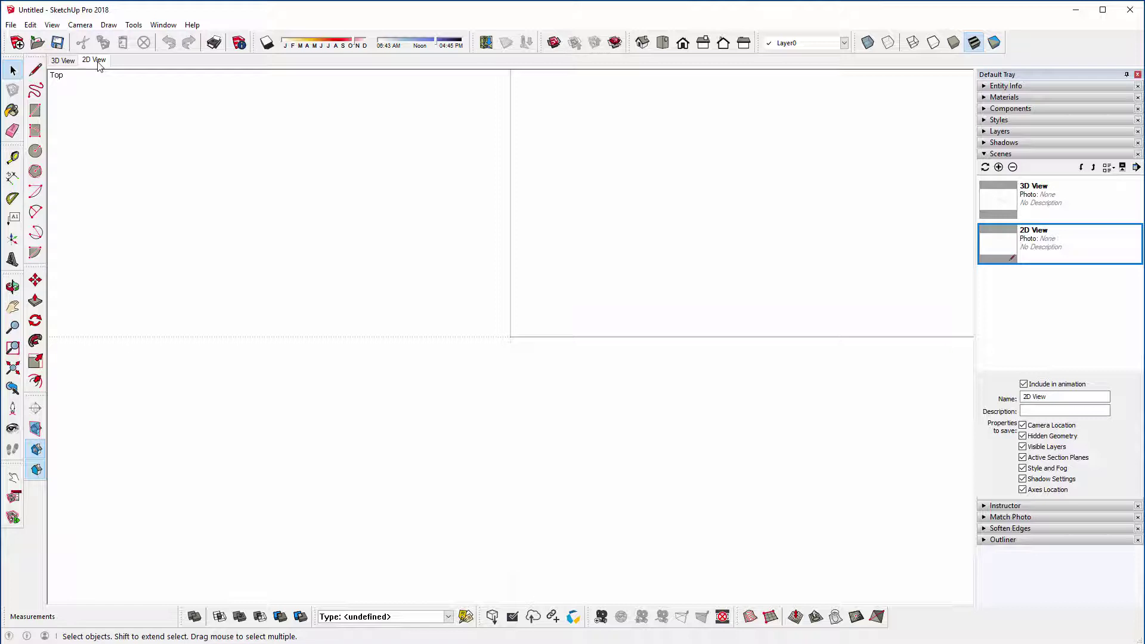
left_click(99, 62)
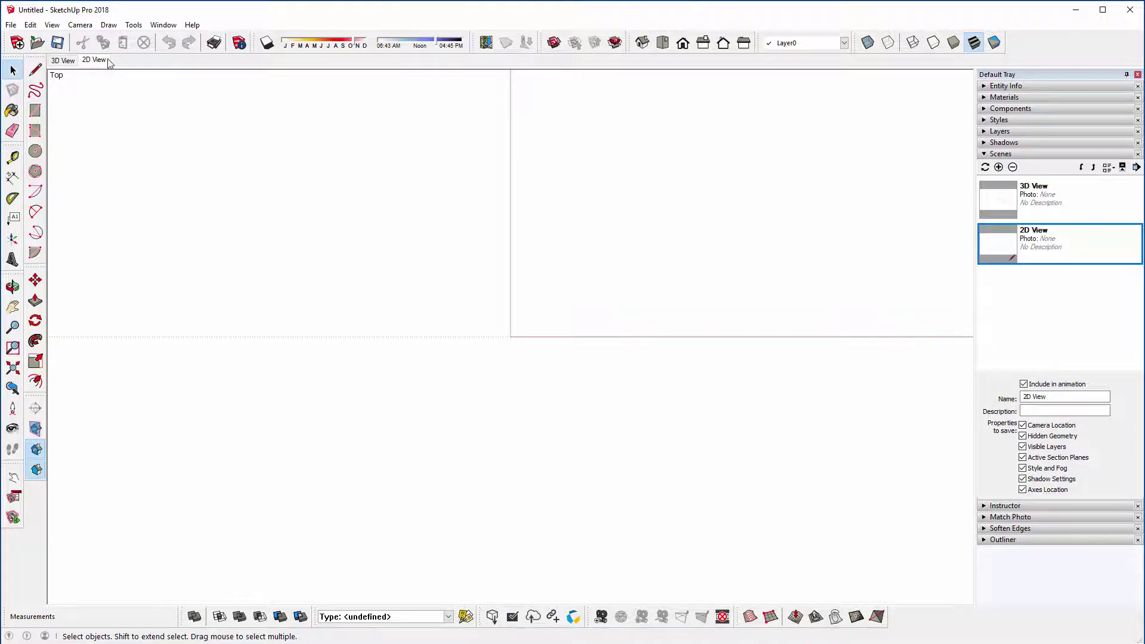
Step: In Model Info > Animation, disable scene transitions with a 0-second delay, then test the scene tabs
left_click(162, 25)
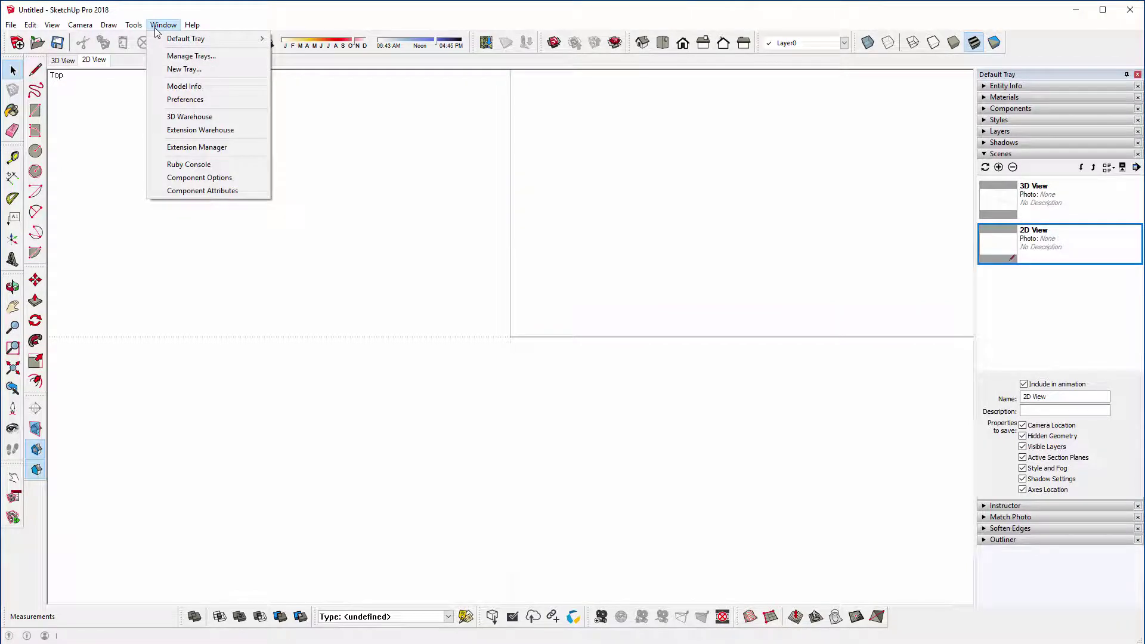
left_click(161, 86)
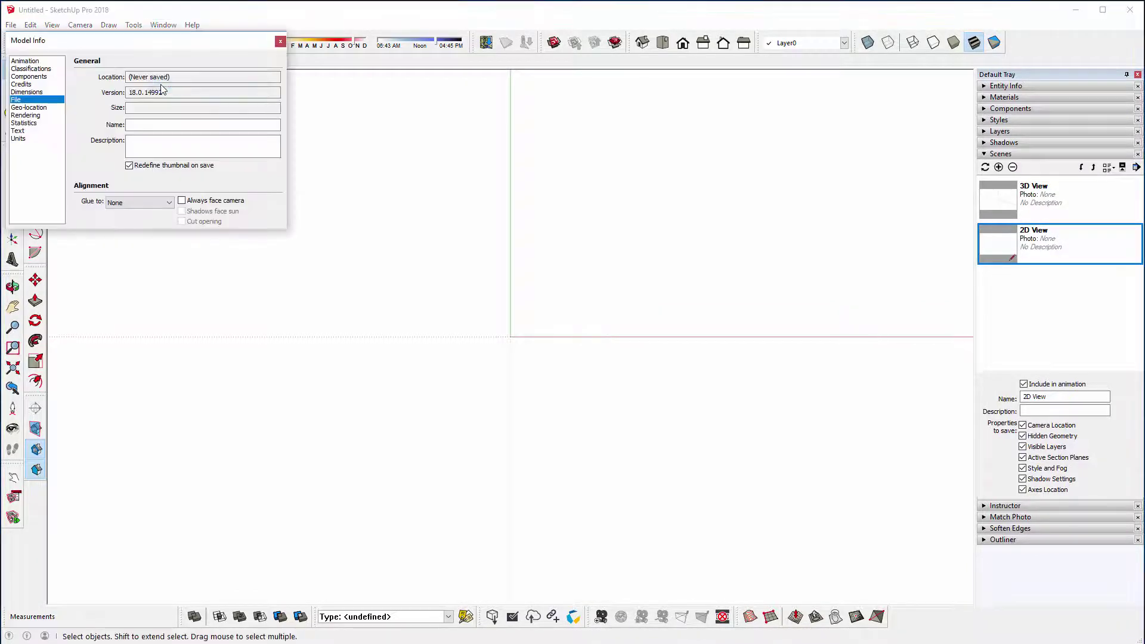
left_click_drag(140, 44, 501, 192)
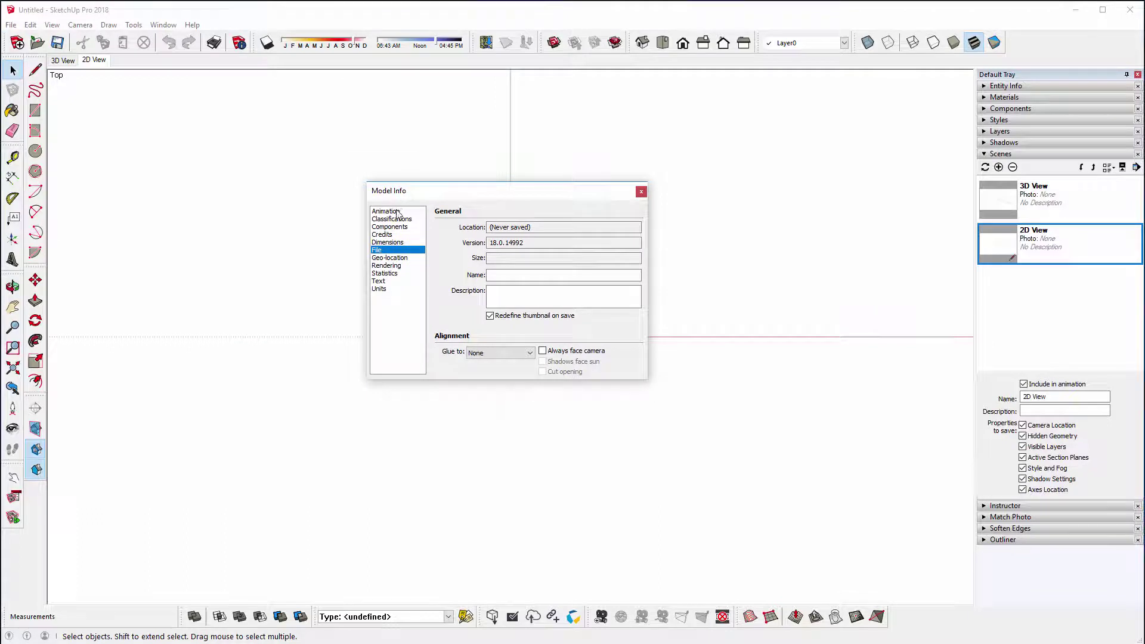
left_click(397, 213)
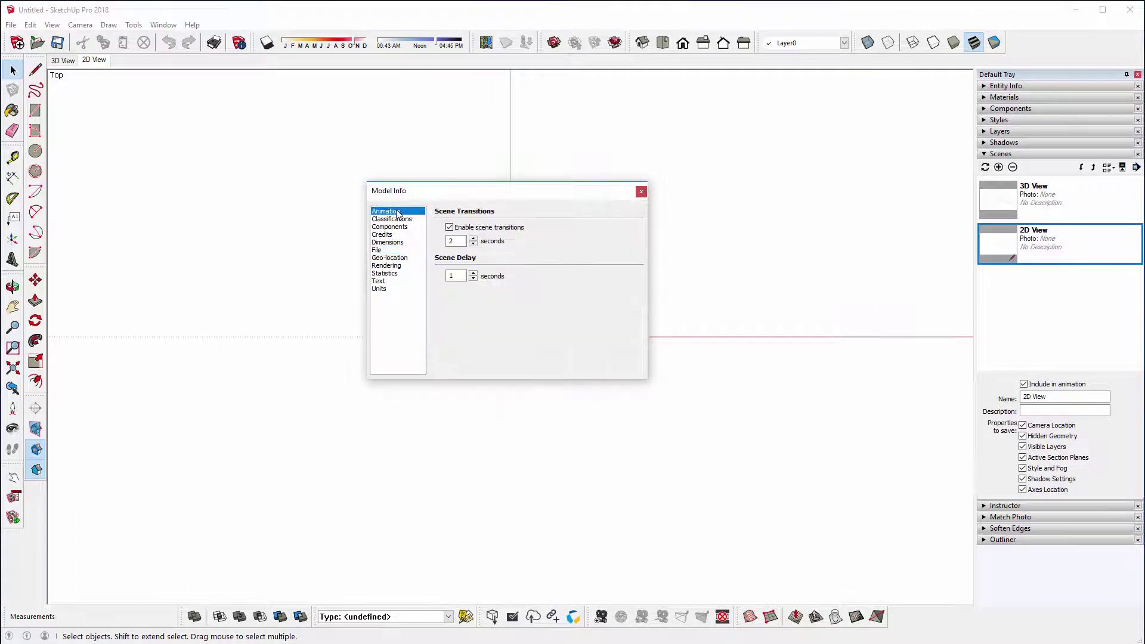
left_click(450, 228)
left_click(57, 62)
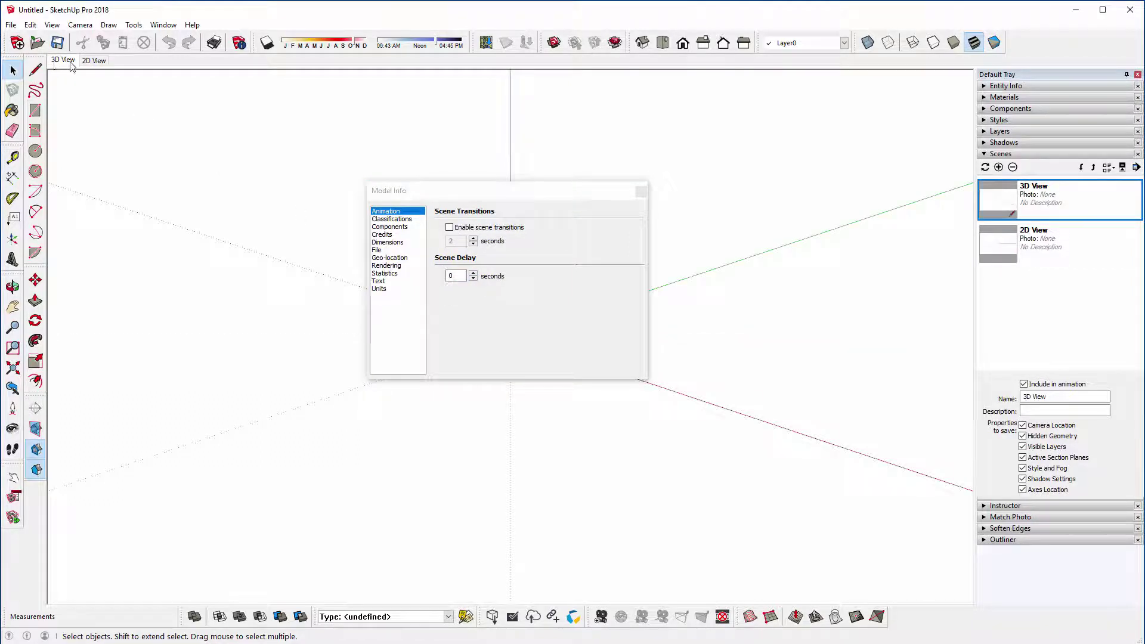
left_click(93, 60)
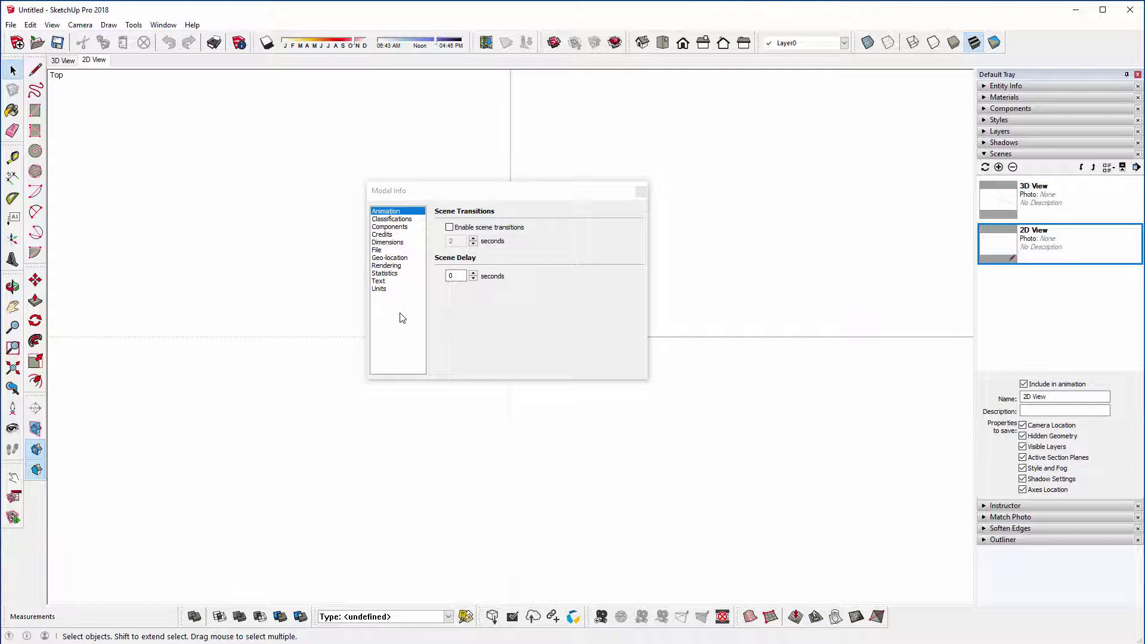
Step: In Model Info Units, disable length snapping, set angle precision 0 and angle snapping 45°, then close
left_click(390, 291)
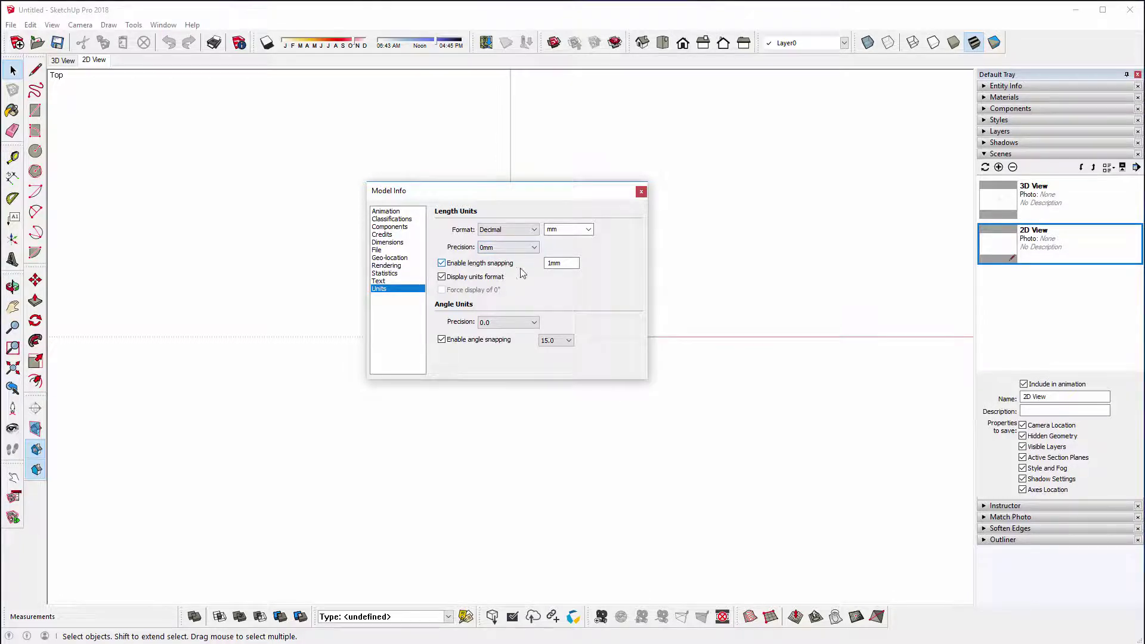
left_click(463, 267)
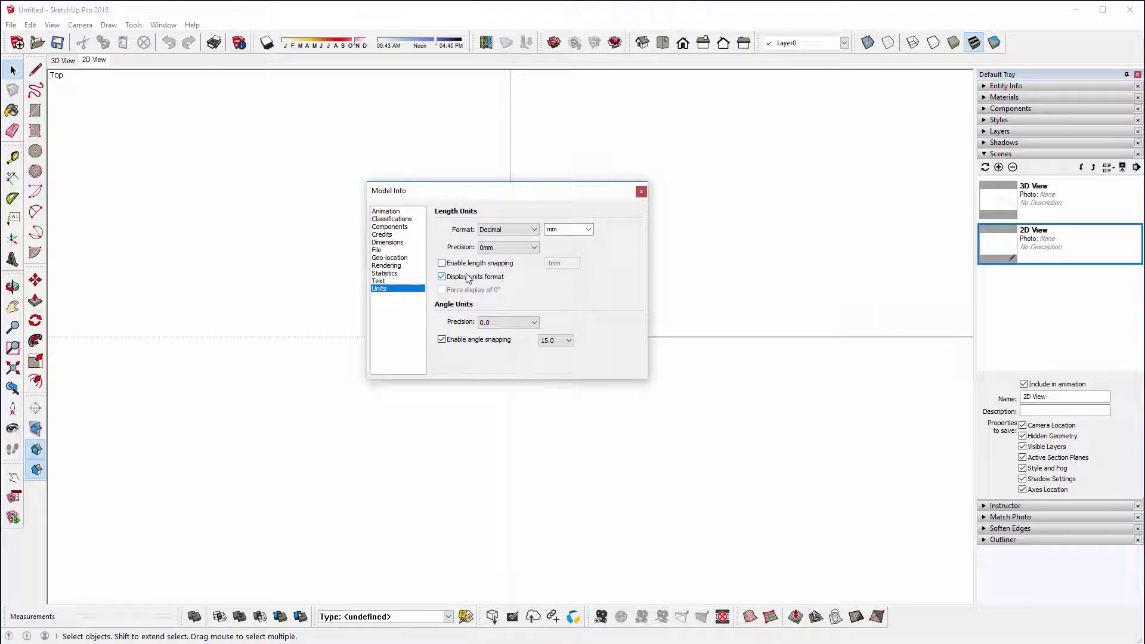
left_click(492, 327)
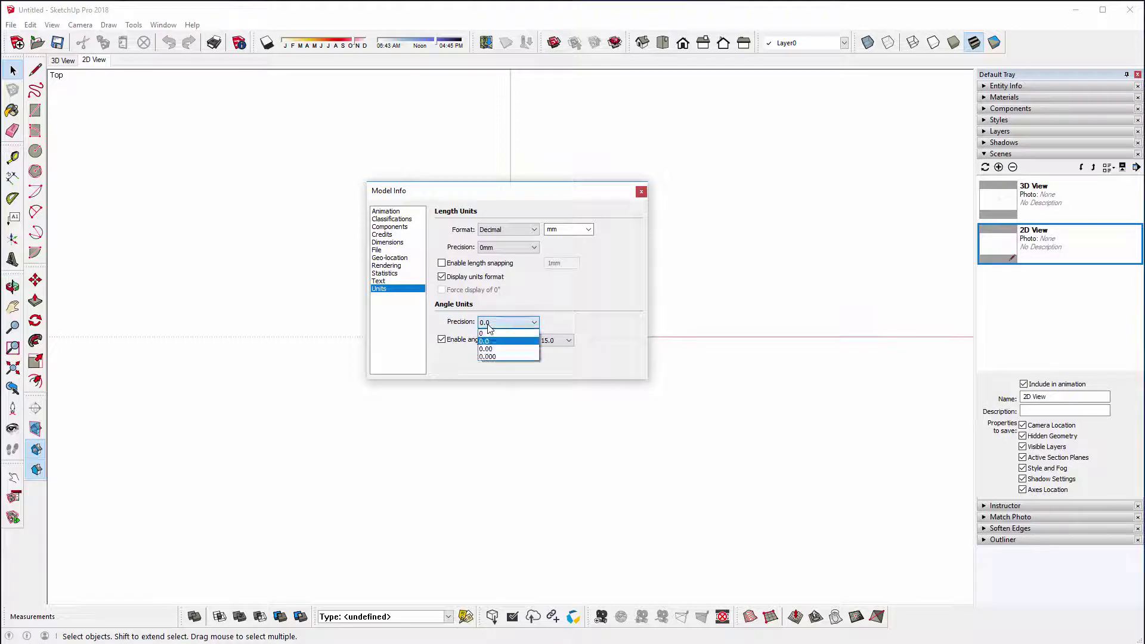
left_click(489, 335)
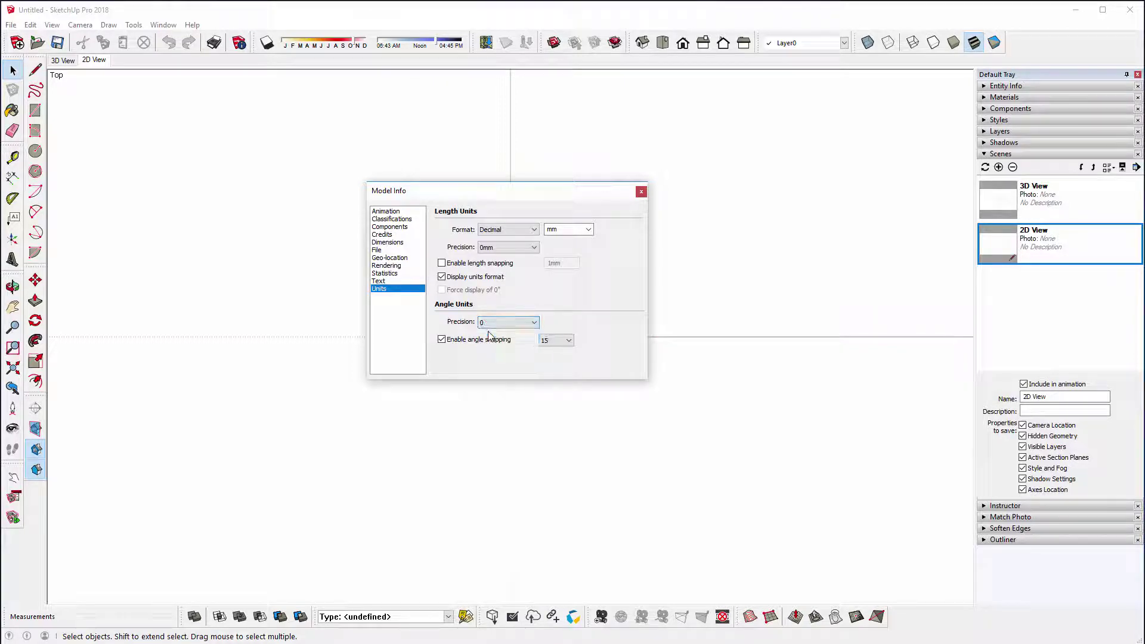
left_click(548, 341)
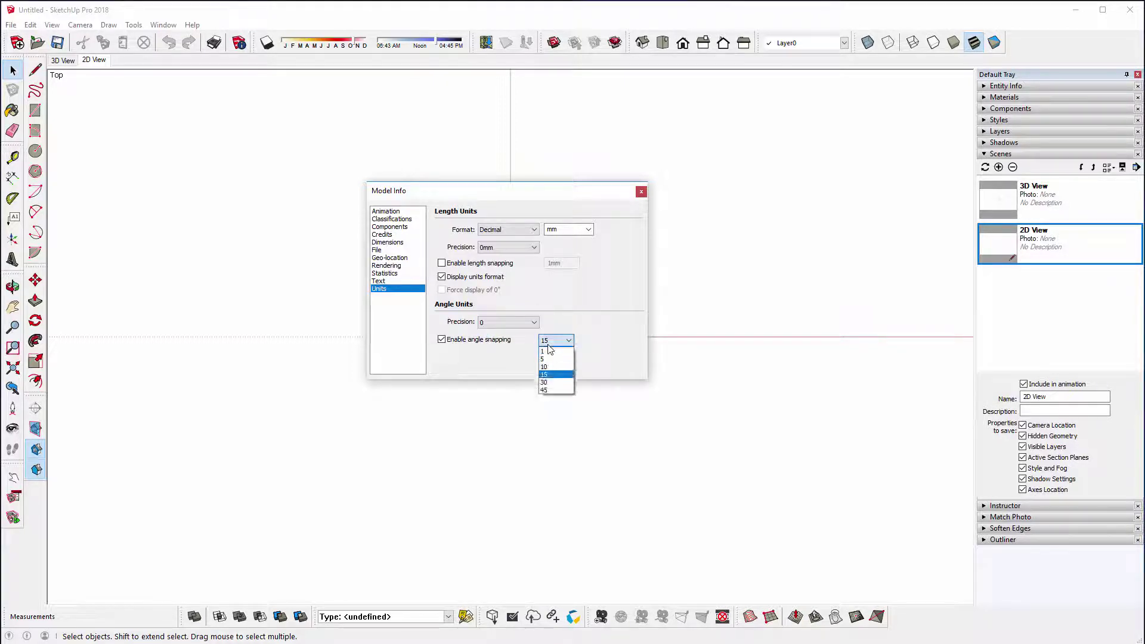
left_click(545, 390)
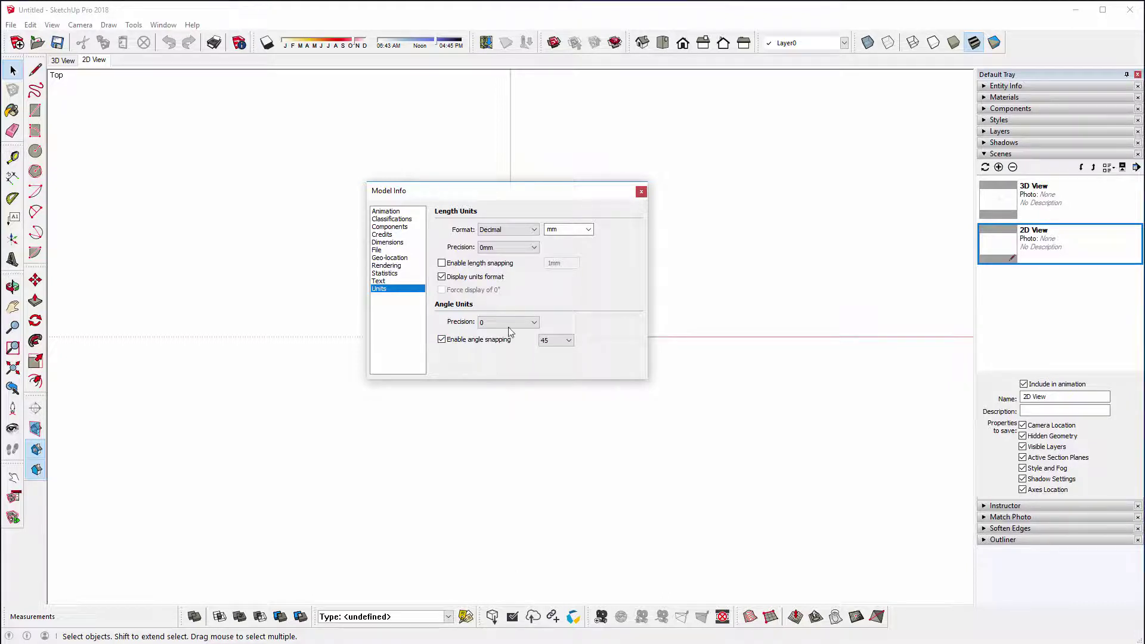
left_click(641, 192)
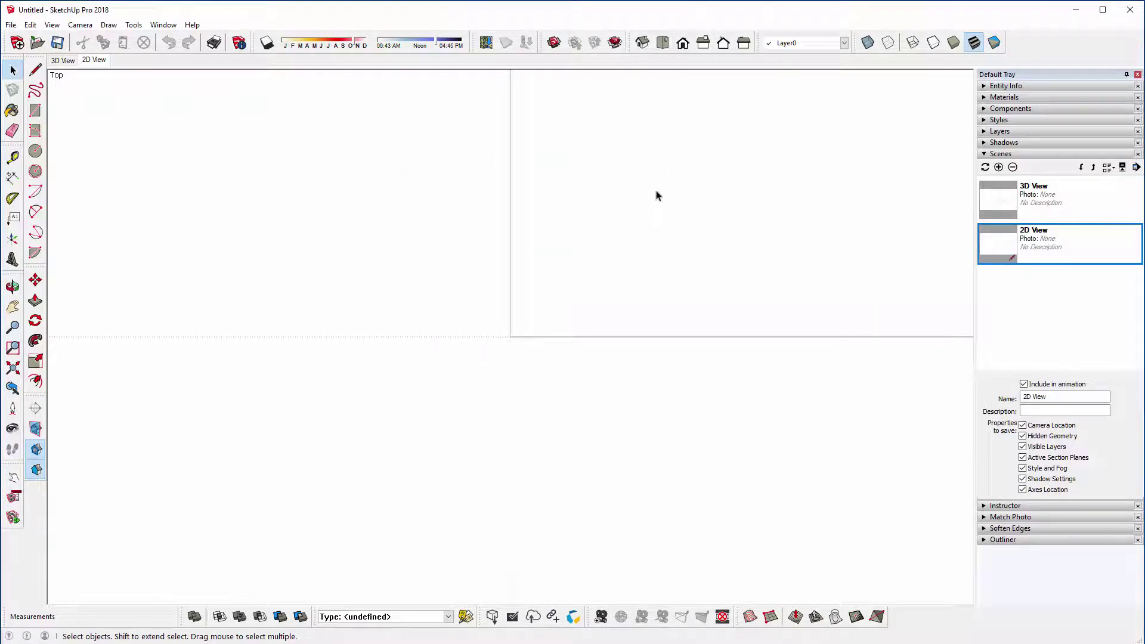
Step: Open the Styles Edit settings, review each section, and set the Profiles edge width to 1
left_click(992, 153)
left_click(985, 121)
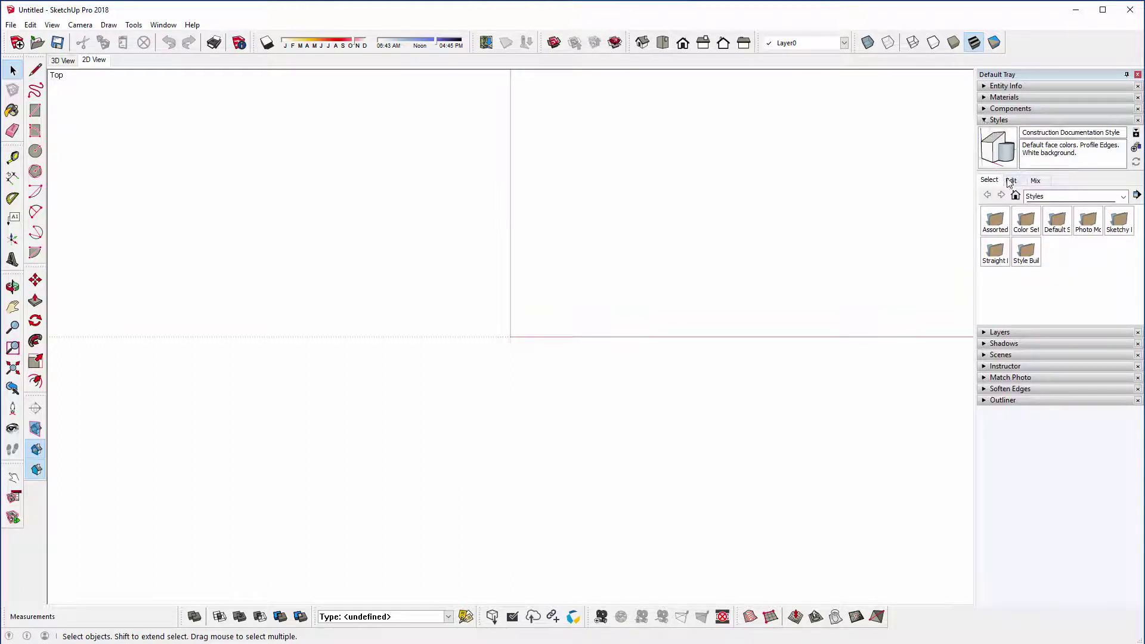
left_click(1012, 182)
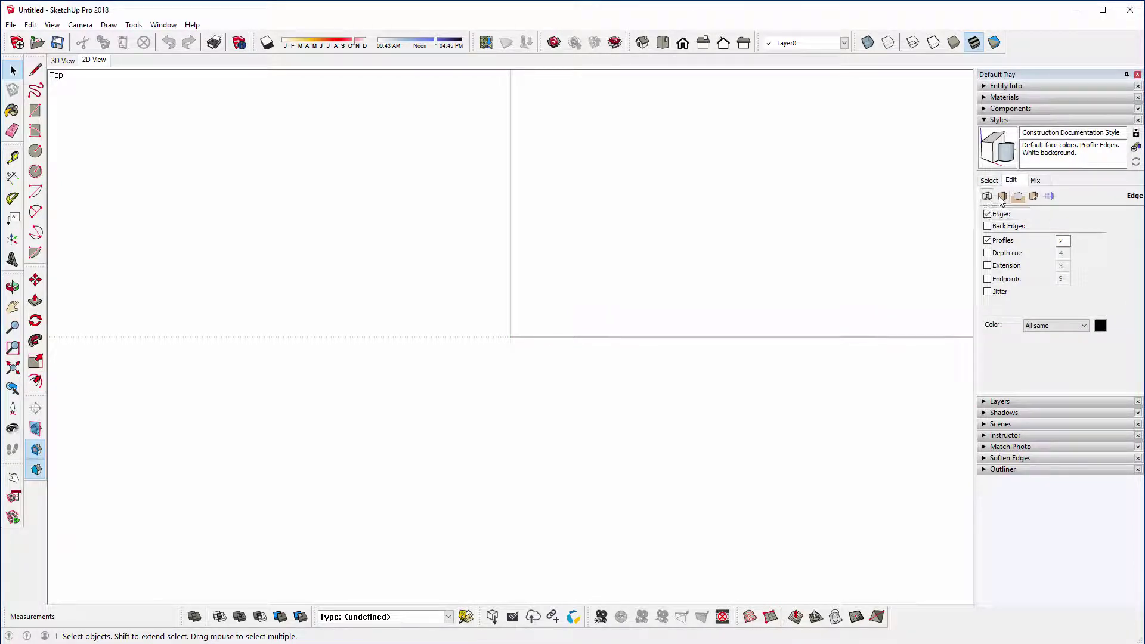
left_click(1002, 197)
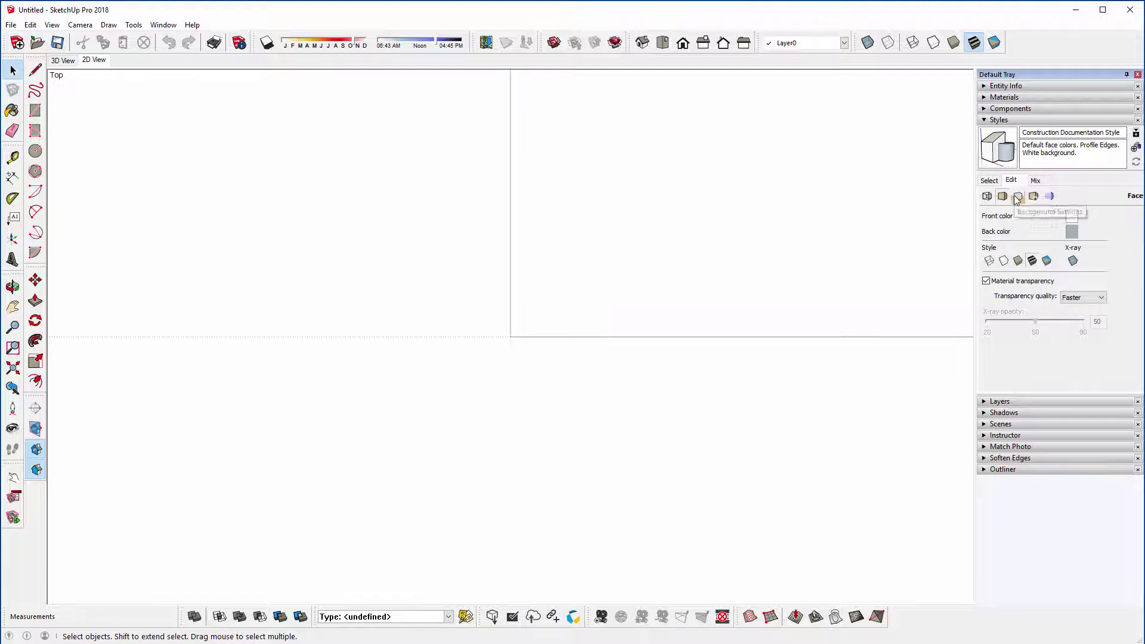
left_click(1017, 197)
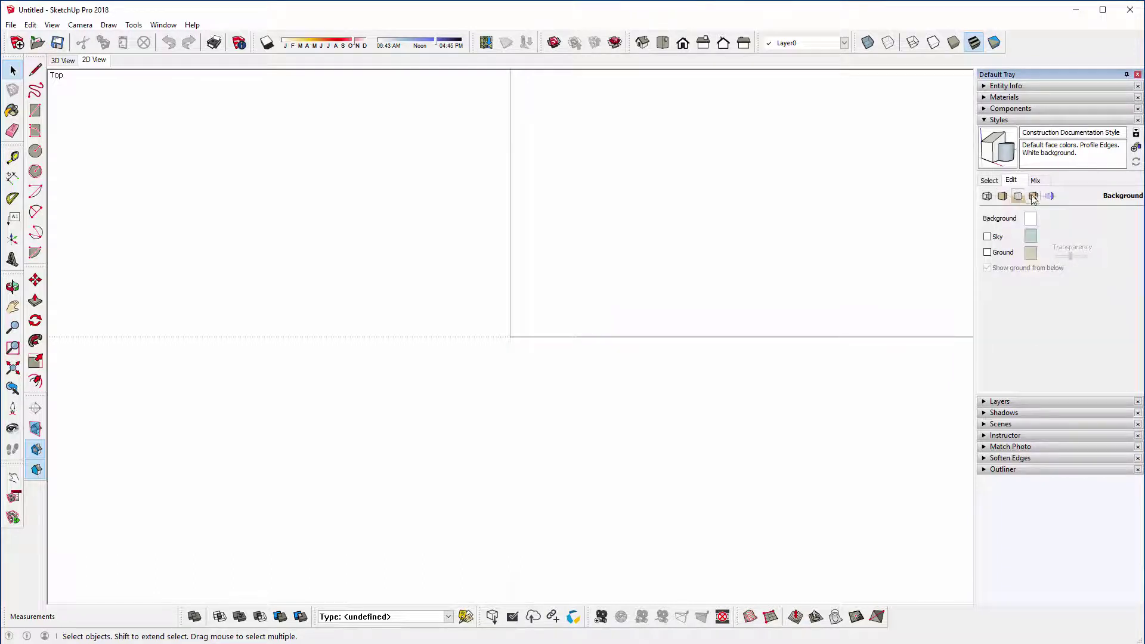
left_click(1033, 197)
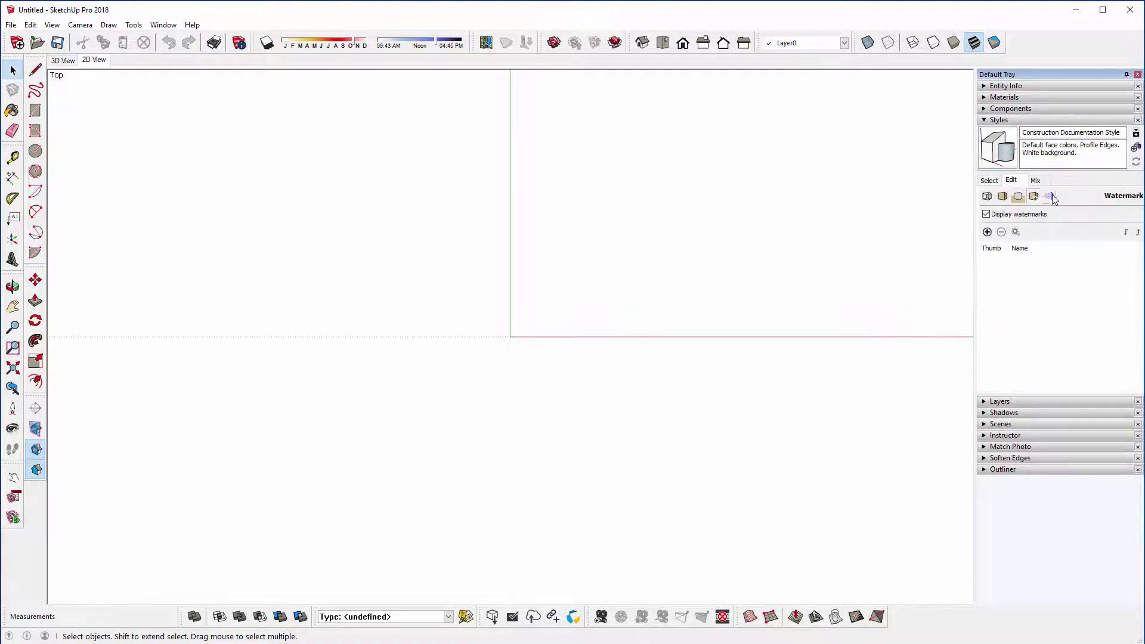
left_click(1051, 197)
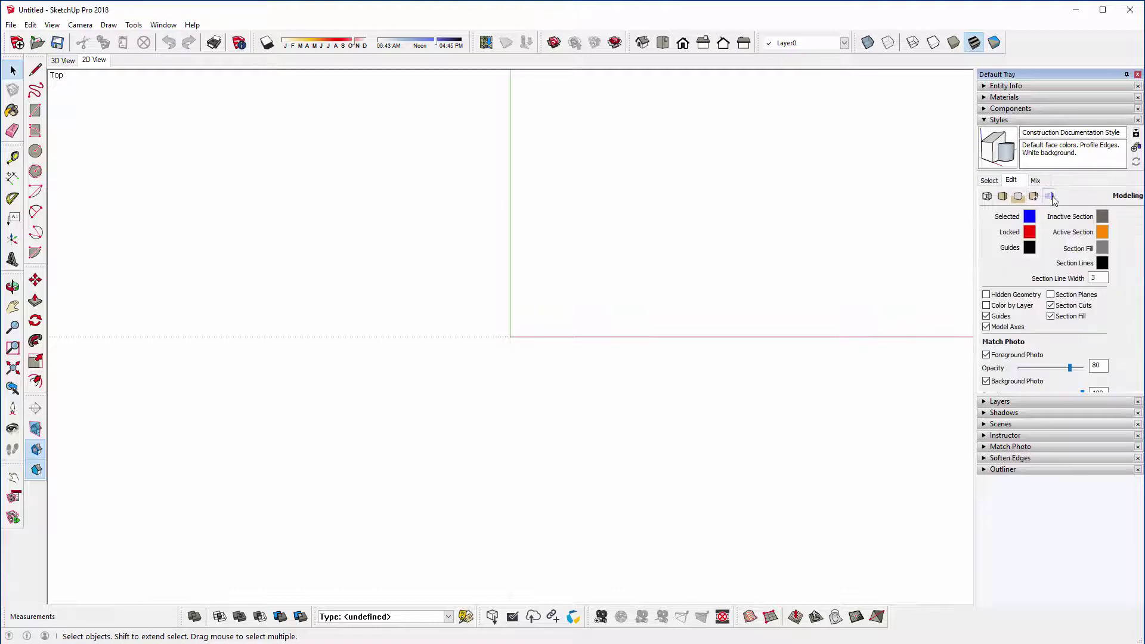
left_click(988, 197)
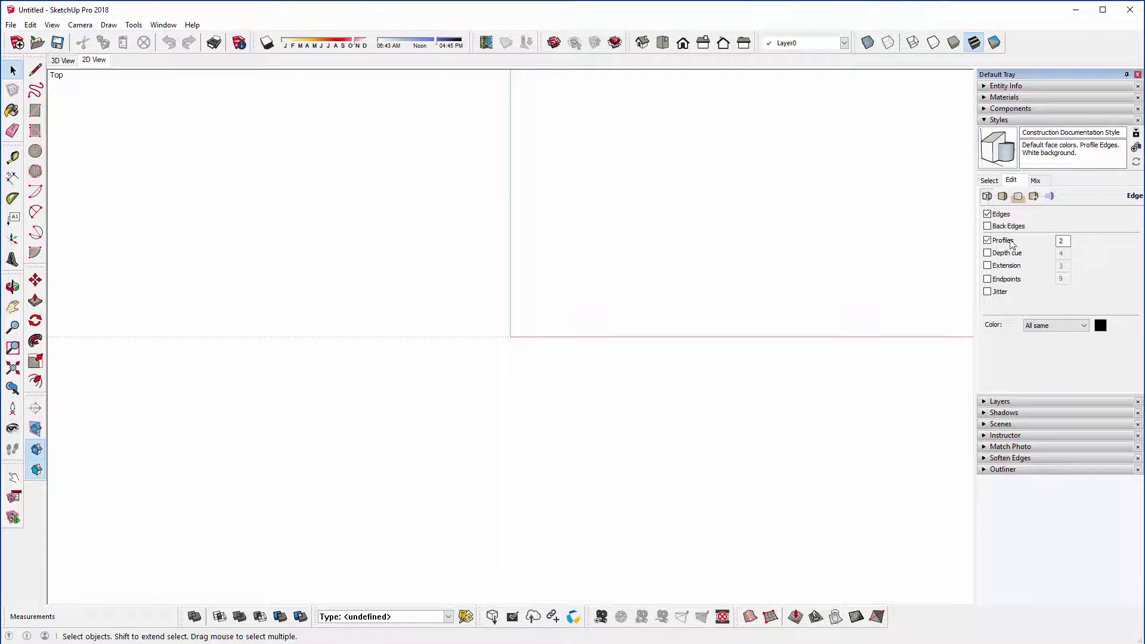
left_click(1061, 241)
key("Return")
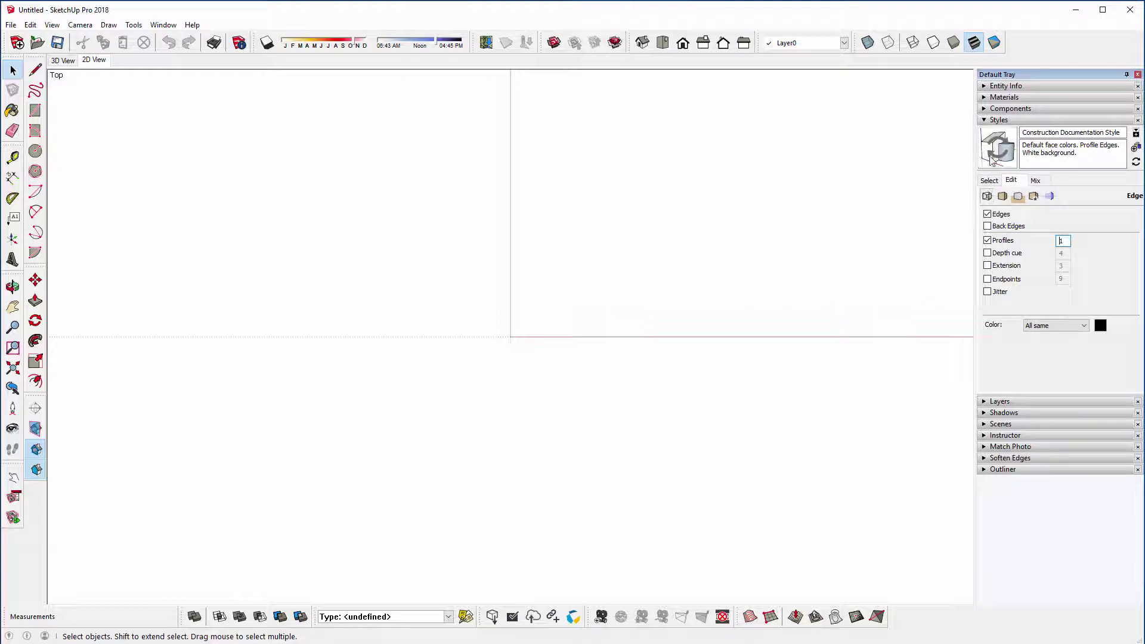
Step: Set the style's front face colour to a light beige using HSB values (hue 40)
left_click(1002, 198)
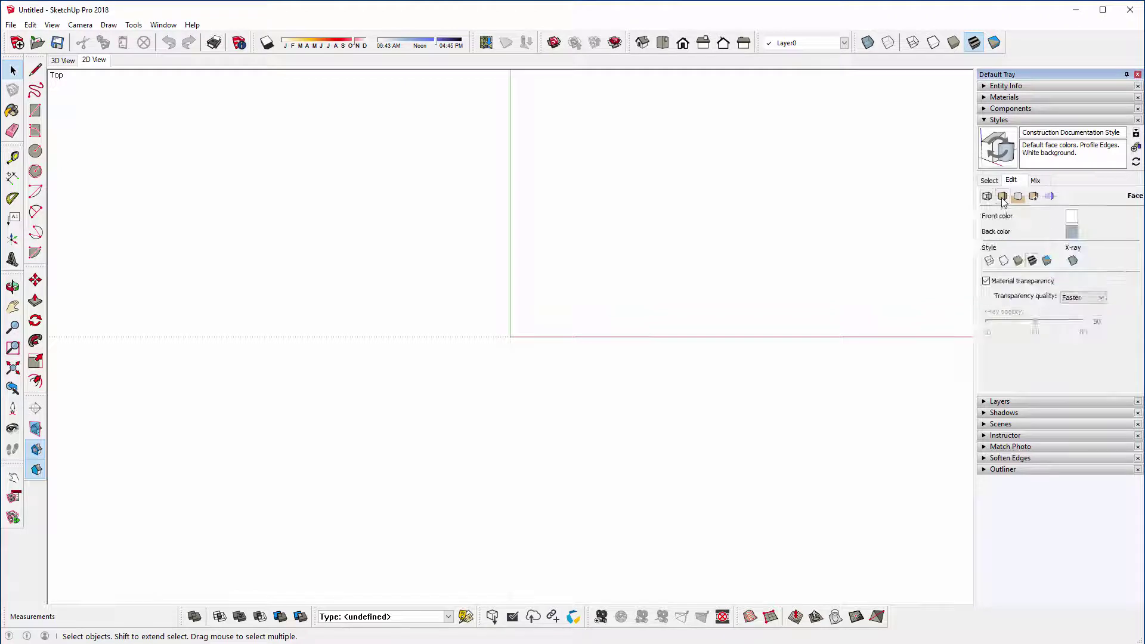
left_click_drag(1070, 236, 1070, 222)
left_click(1071, 222)
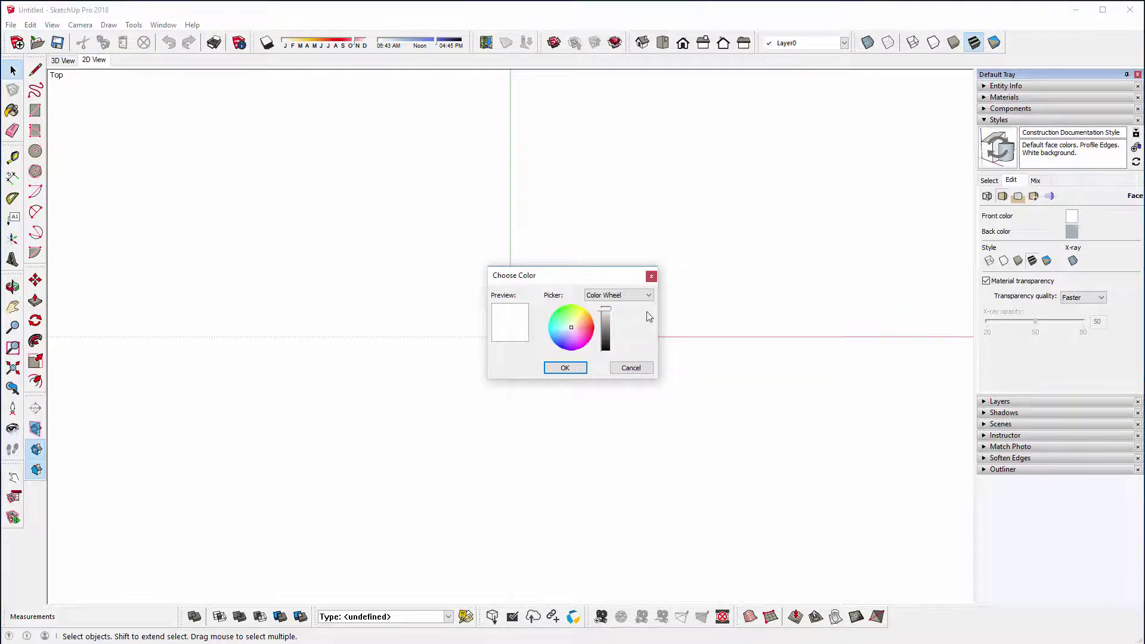
left_click(649, 296)
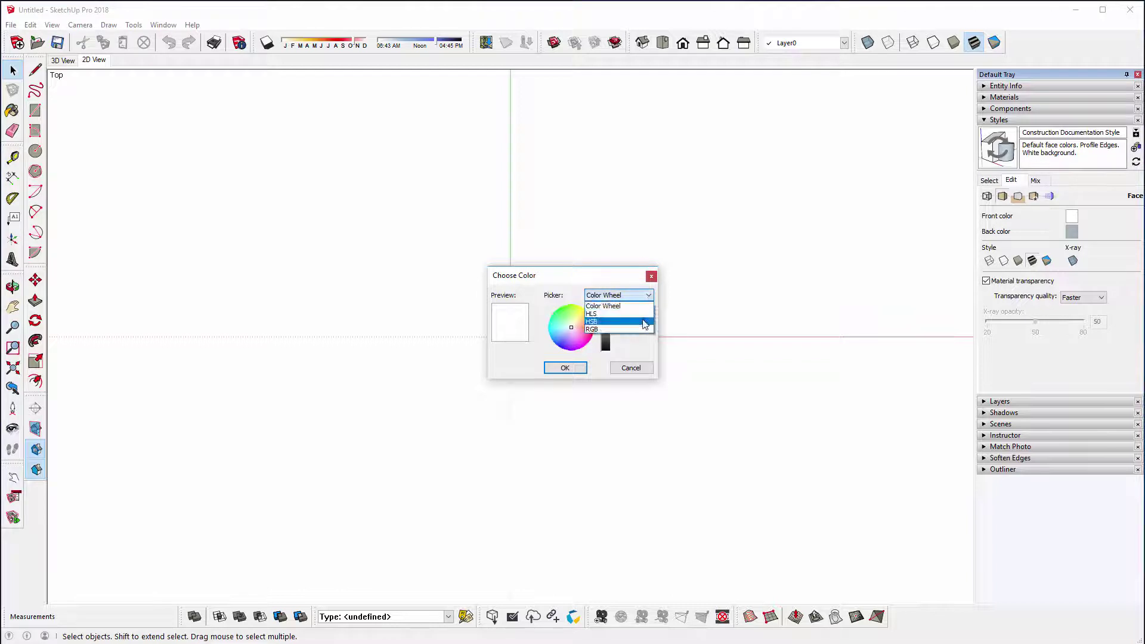
left_click(641, 322)
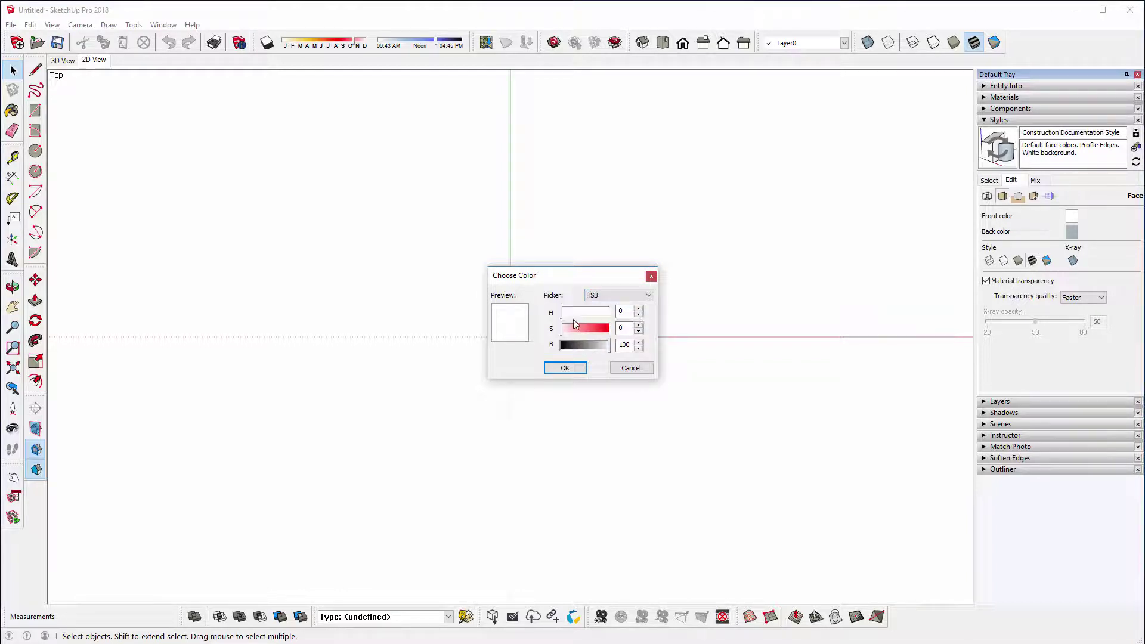
left_click_drag(569, 317, 567, 316)
left_click(577, 327)
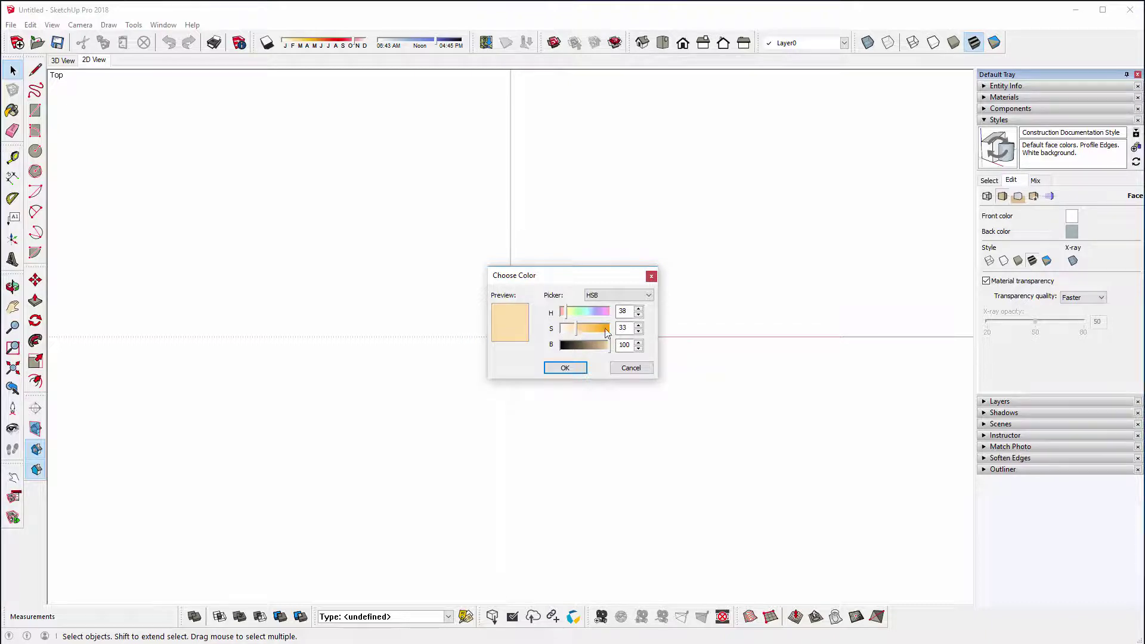
double_click(623, 311)
type("40")
double_click(624, 328)
left_click(564, 368)
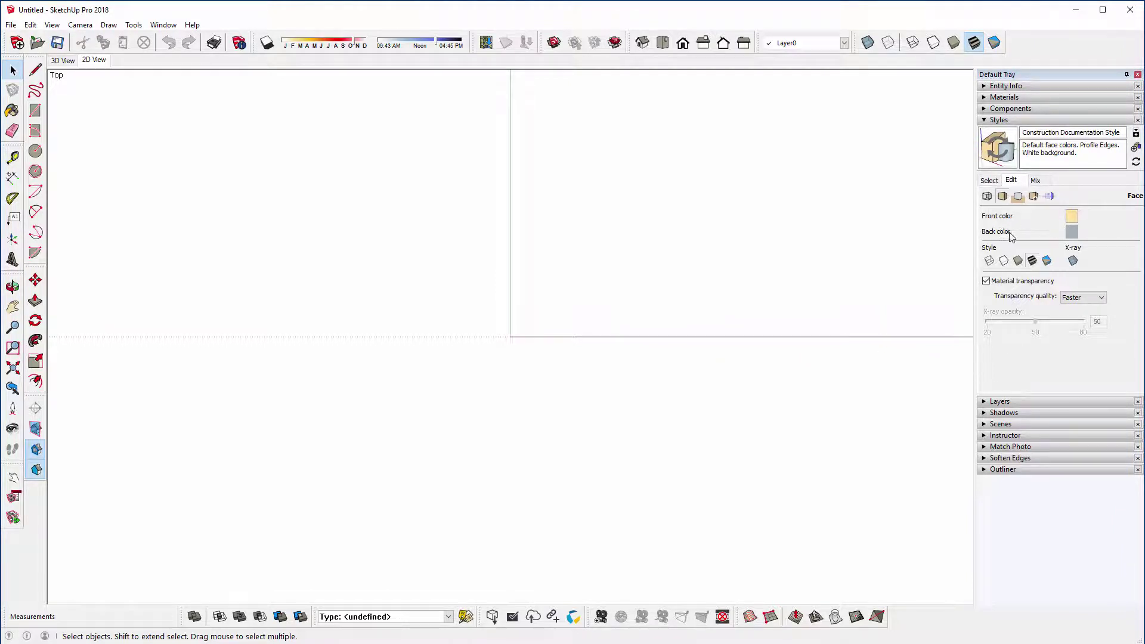
Step: Give the back face the same light beige, HSB 40, 35, 100, and recheck the front colour
left_click(1072, 232)
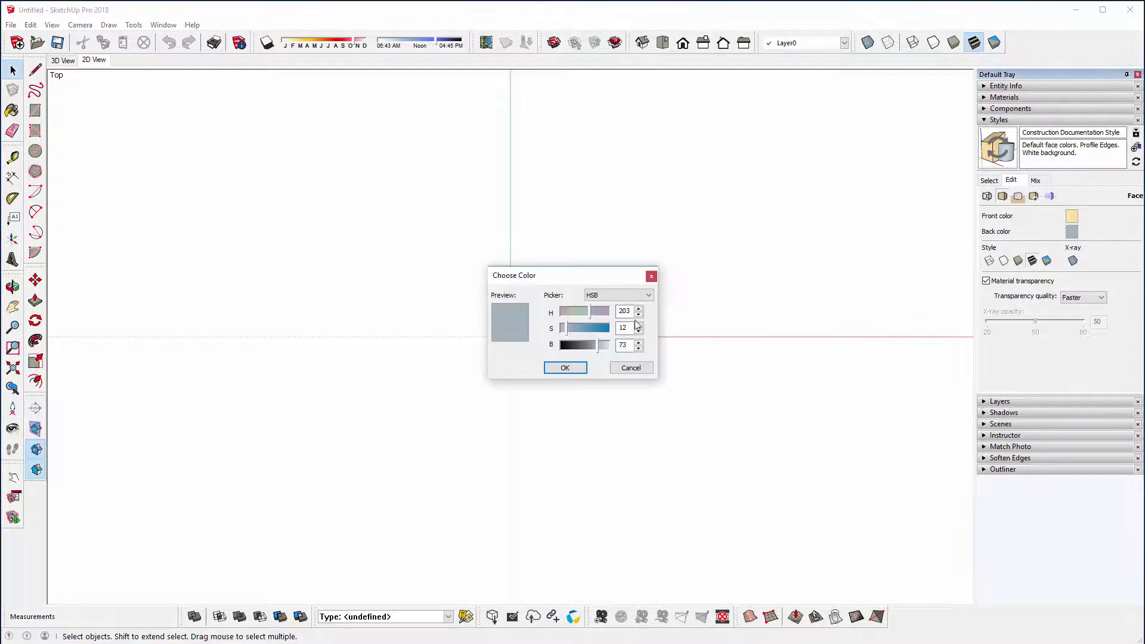
double_click(624, 311)
type("40")
key("Tab")
type("35")
left_click_drag(599, 345, 618, 355)
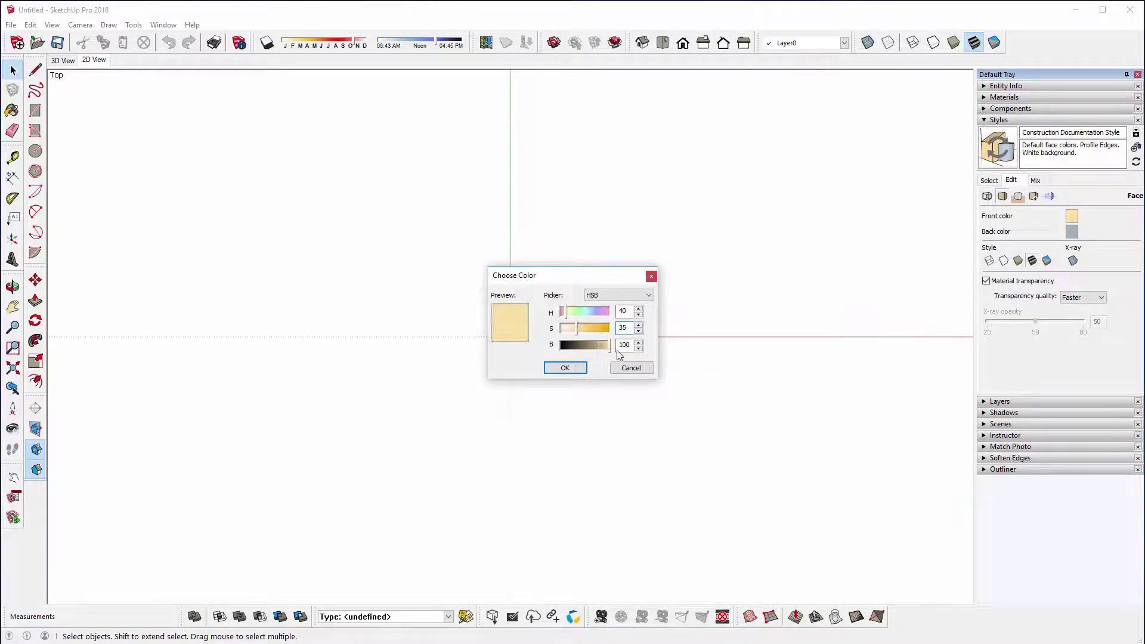
left_click(559, 369)
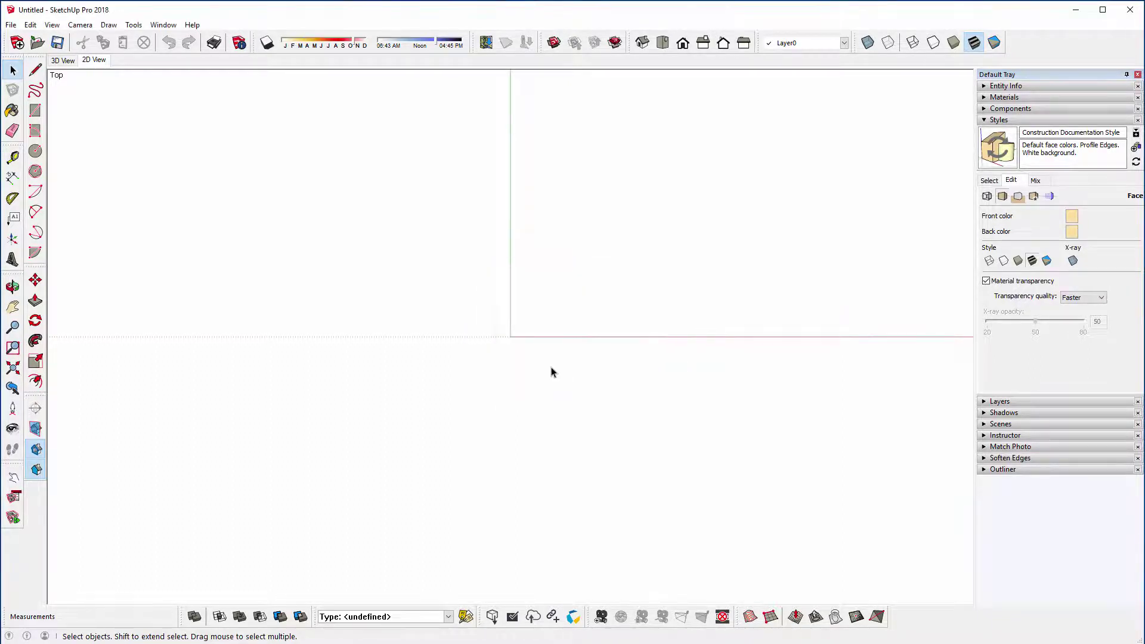
left_click(1072, 218)
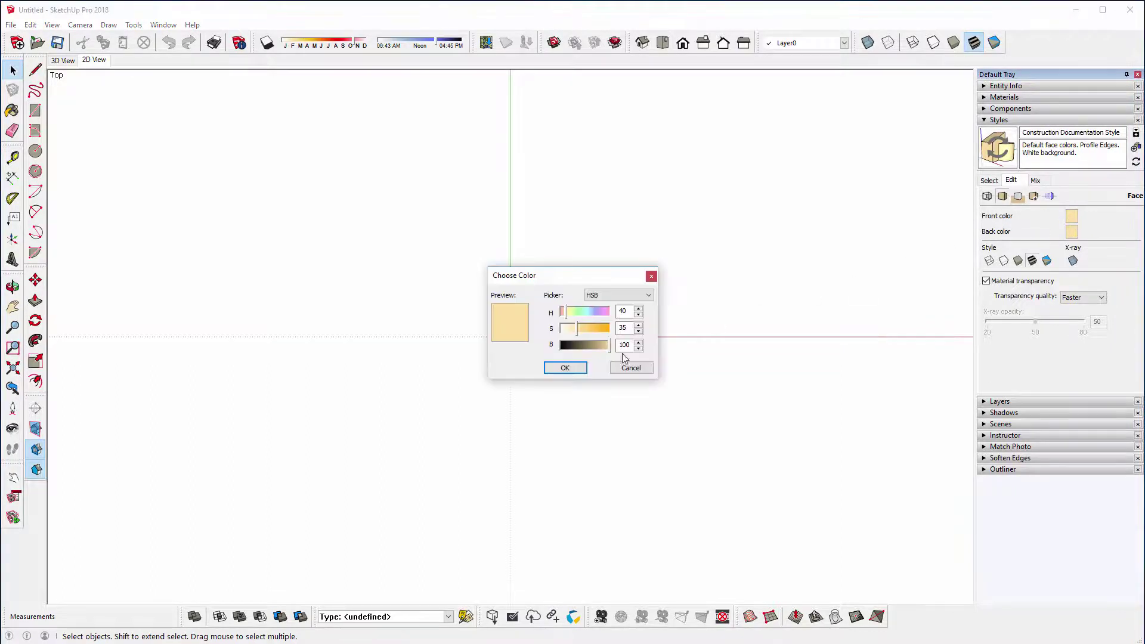
left_click(563, 369)
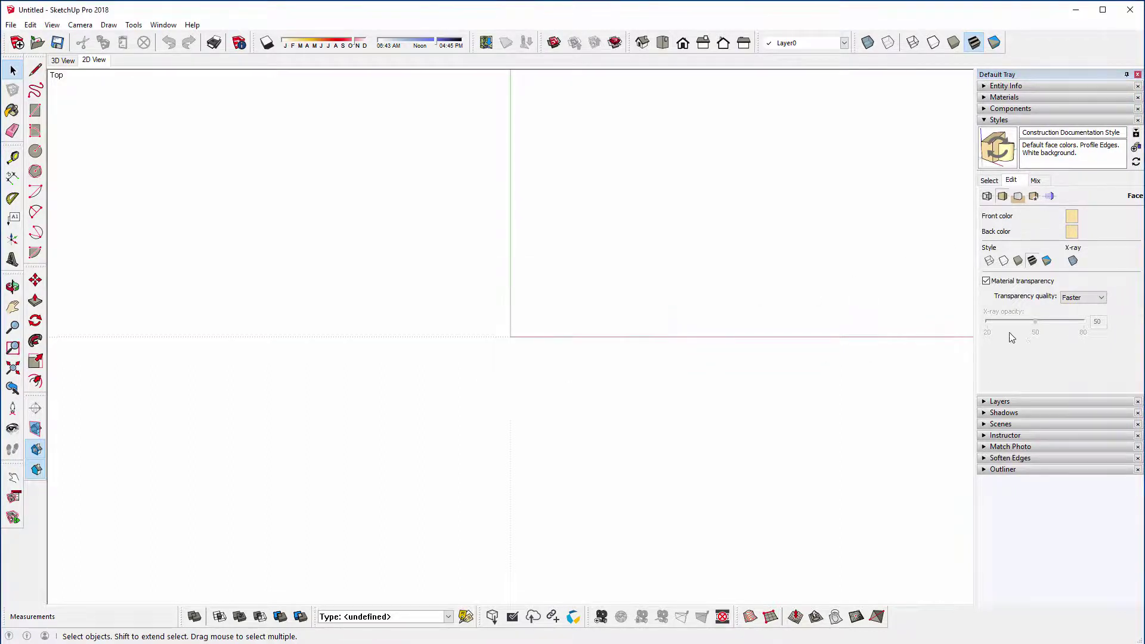
Step: Start a new watermark from the PCS logo PNG on the Desktop
left_click(1033, 197)
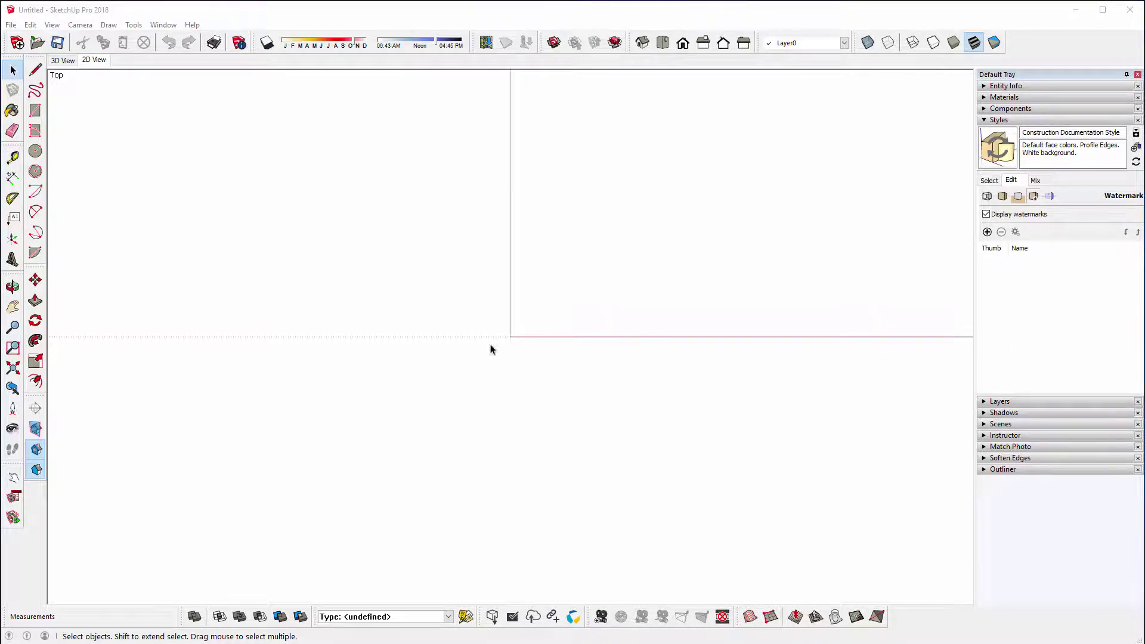
left_click(988, 233)
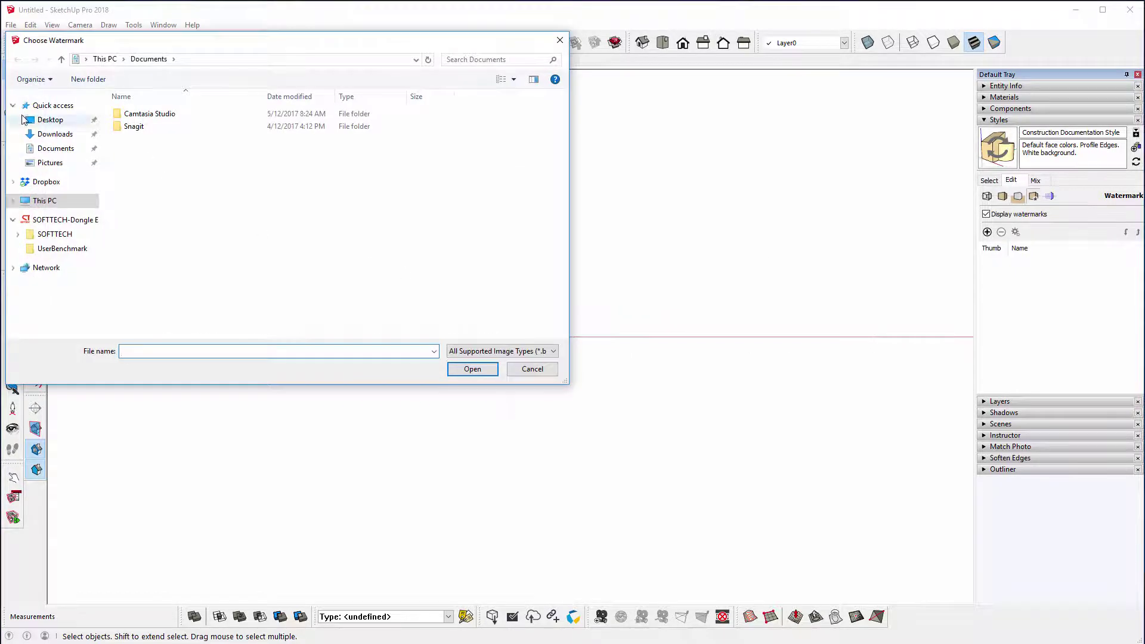
left_click(31, 121)
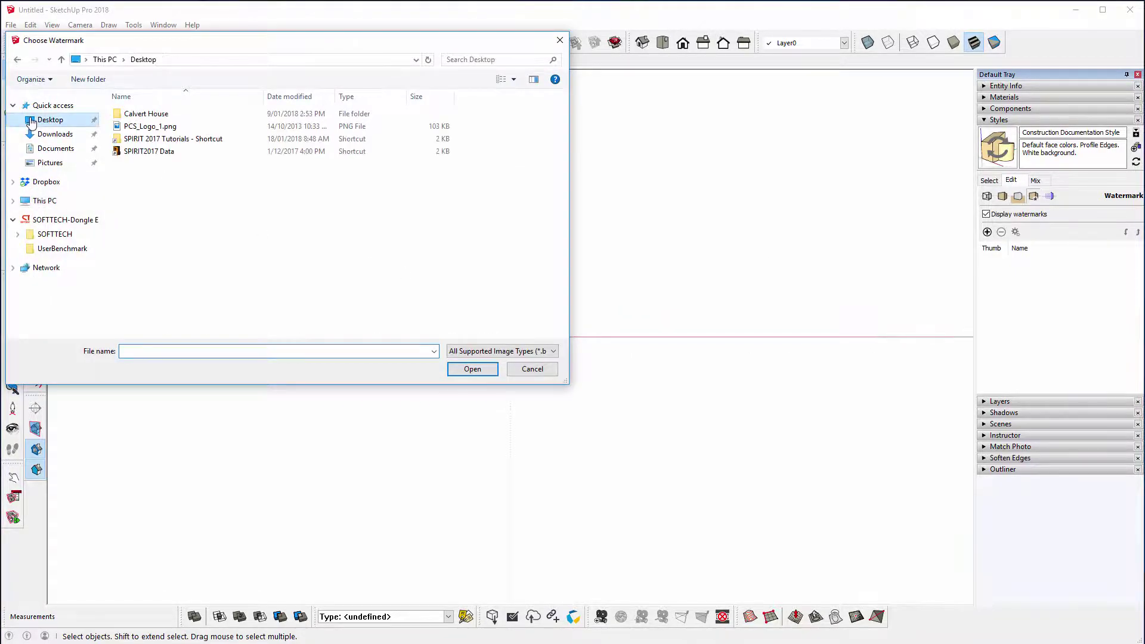
left_click(164, 127)
left_click(474, 370)
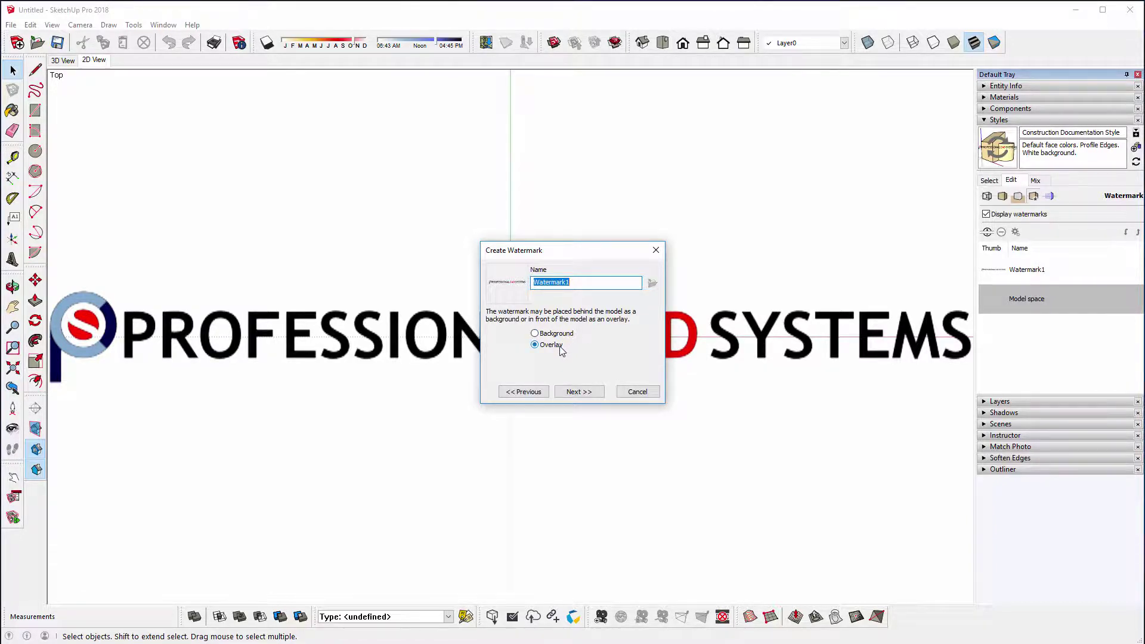
Step: Make the watermark a faded overlay anchored bottom-right, enlarge it, and finish
left_click(568, 394)
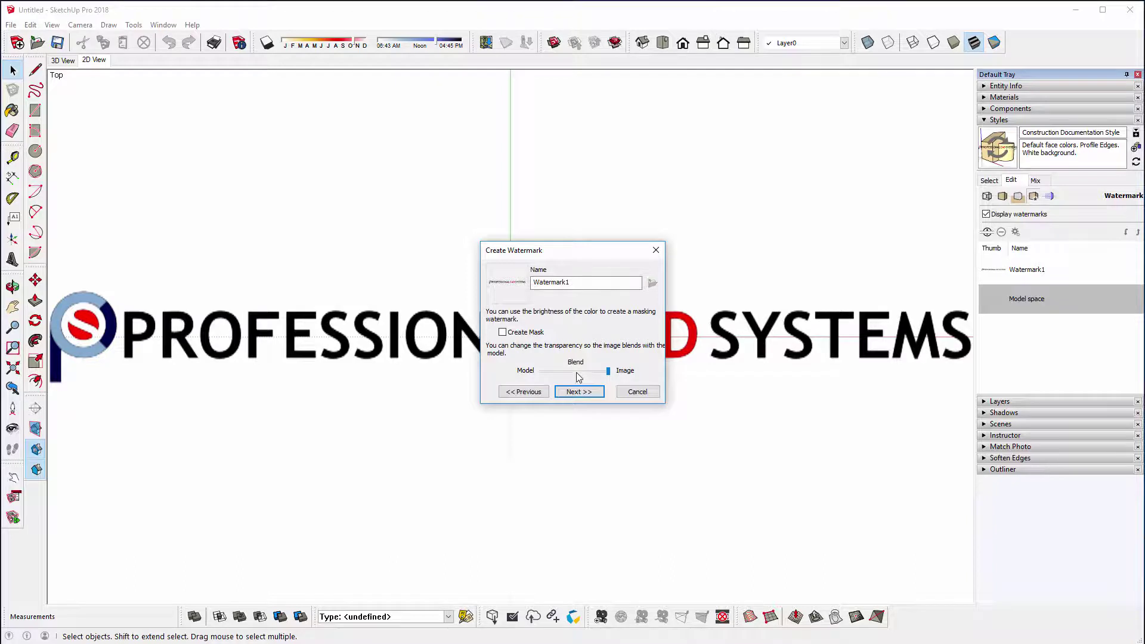
left_click(577, 372)
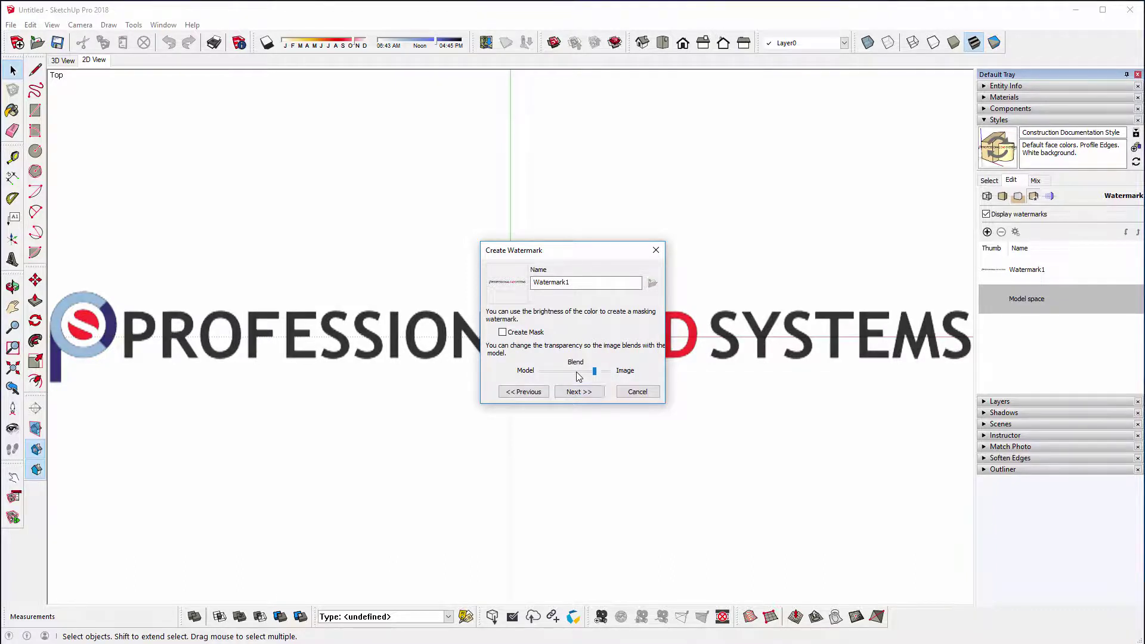
left_click(577, 372)
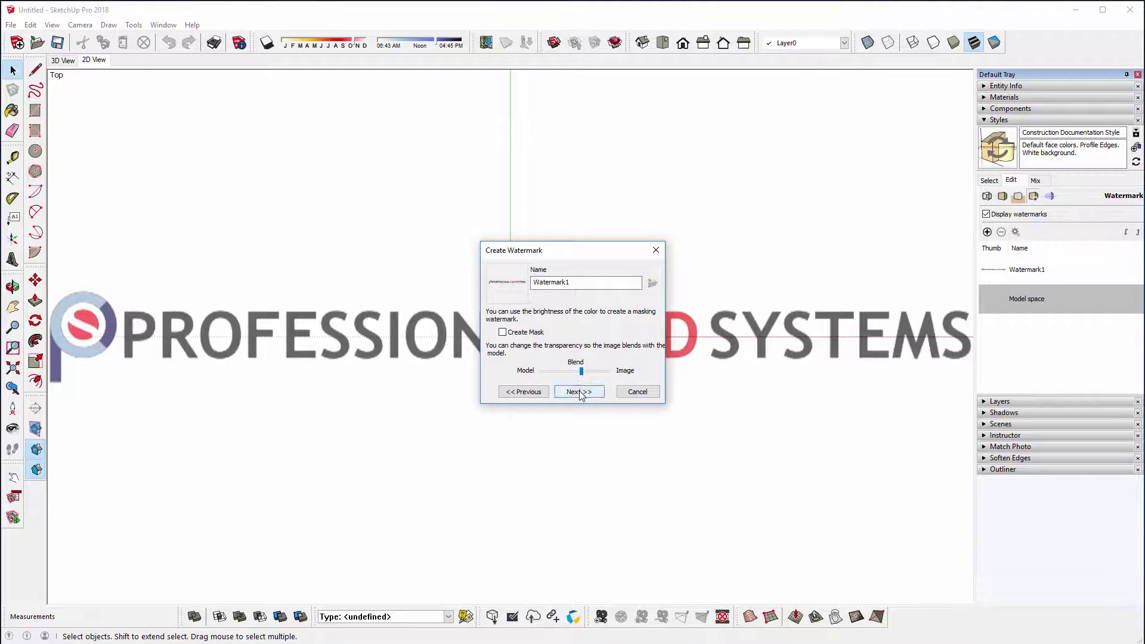
left_click(579, 391)
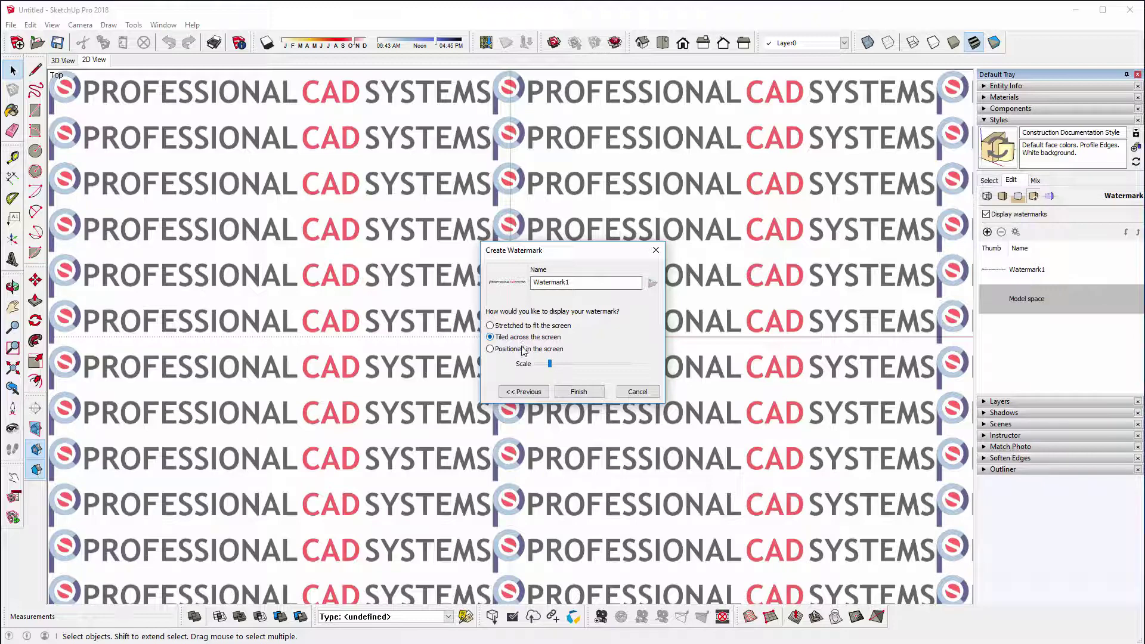
left_click(523, 351)
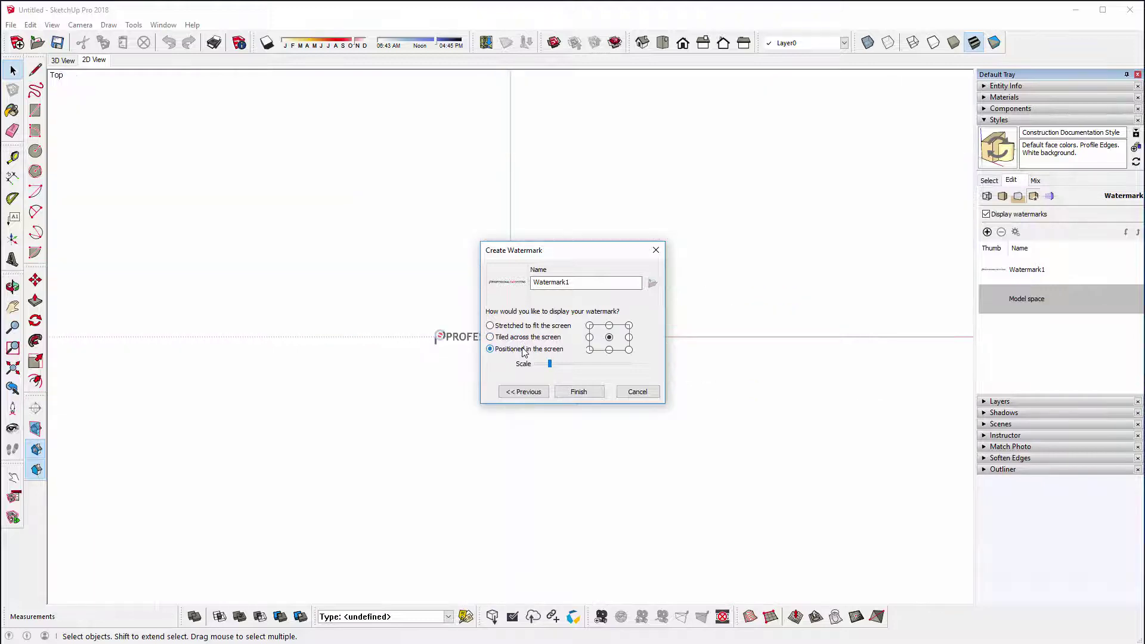
left_click(629, 350)
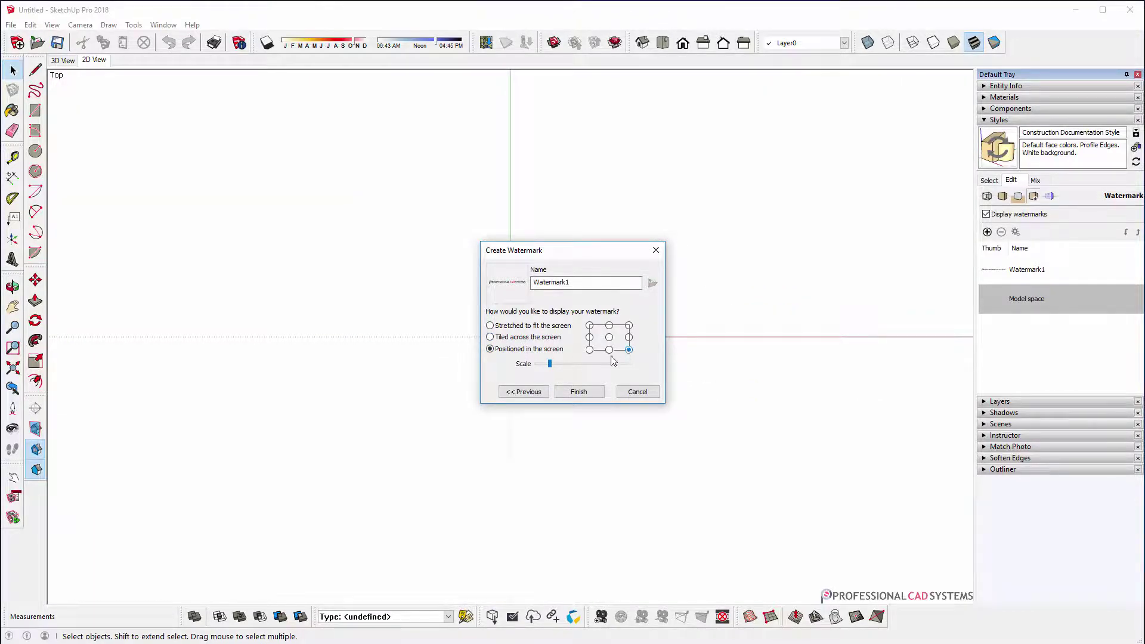
left_click(571, 363)
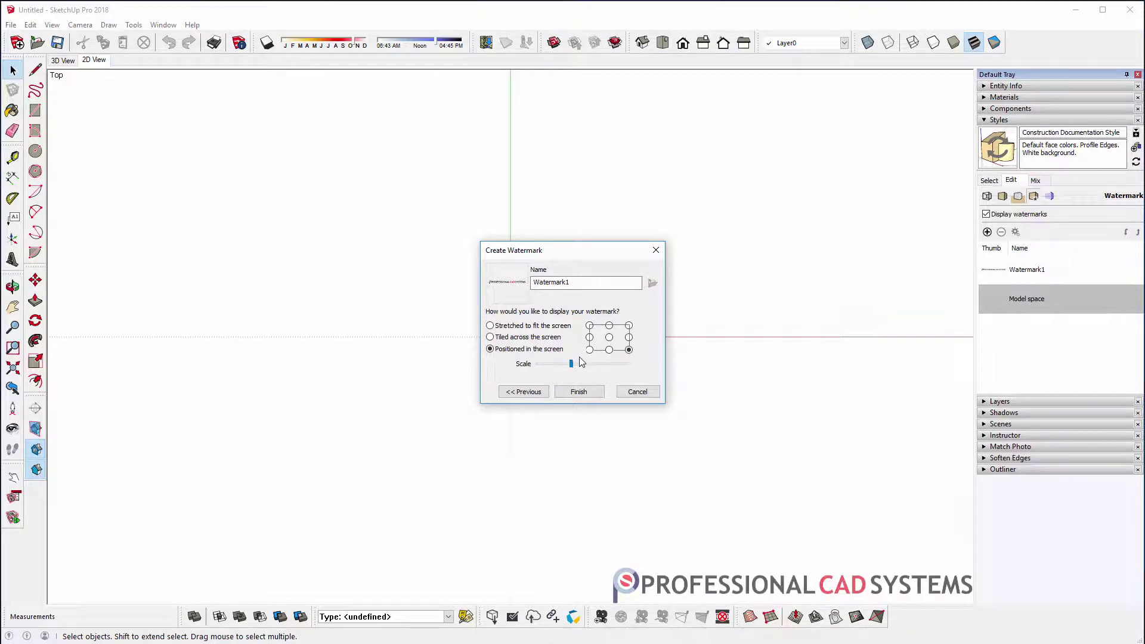
left_click(589, 393)
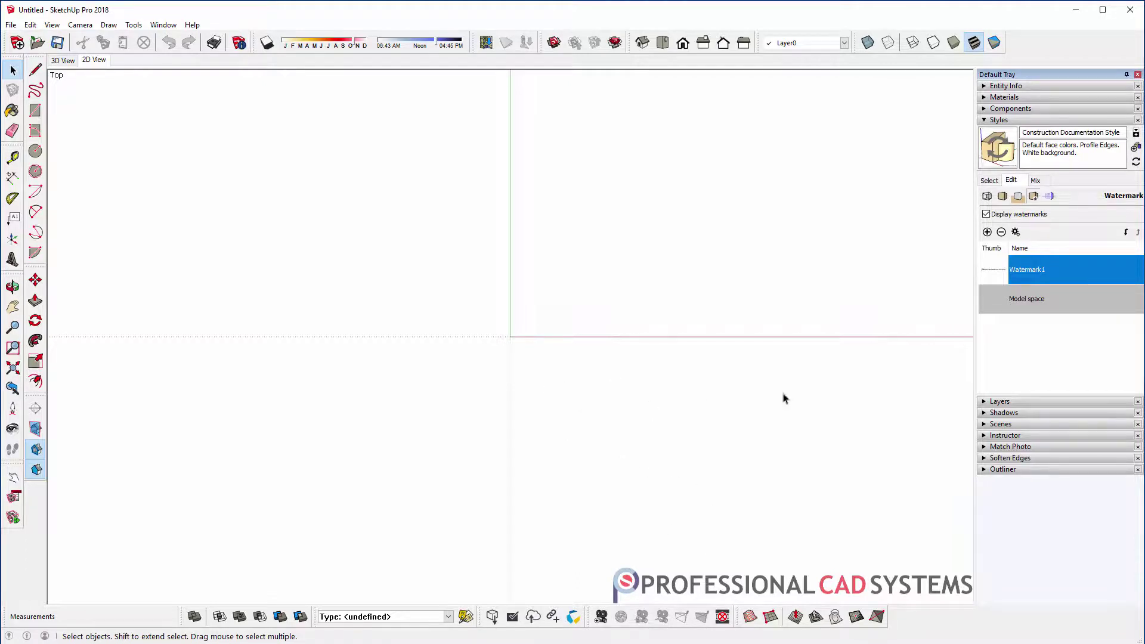
Step: Delete Watermark1 from the style's watermark list and confirm the removal
left_click(1001, 232)
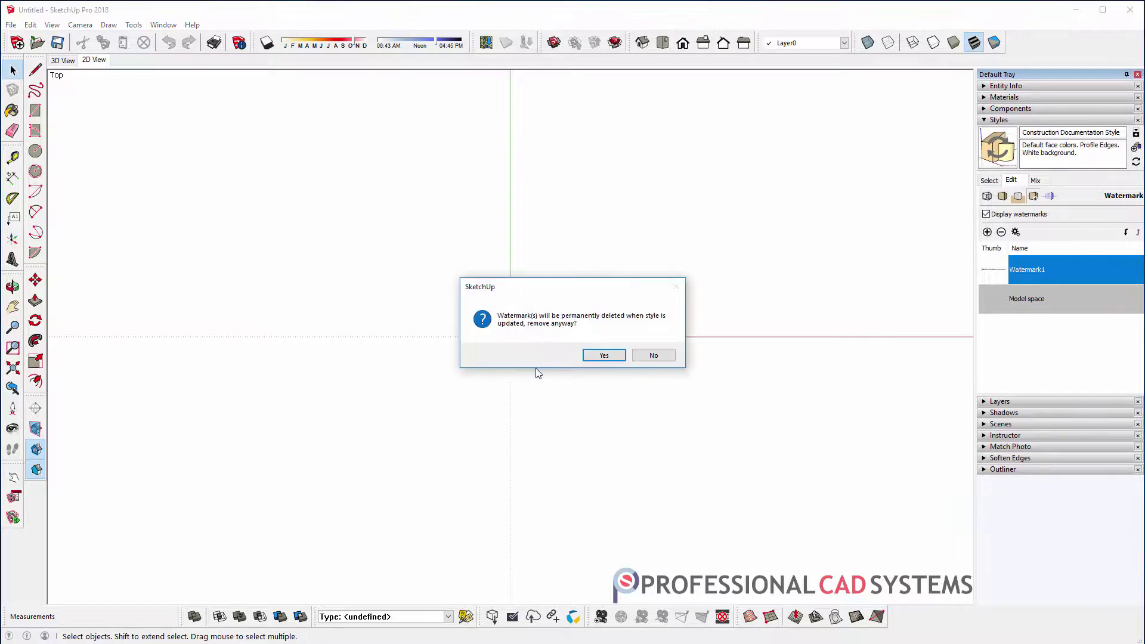
left_click(601, 355)
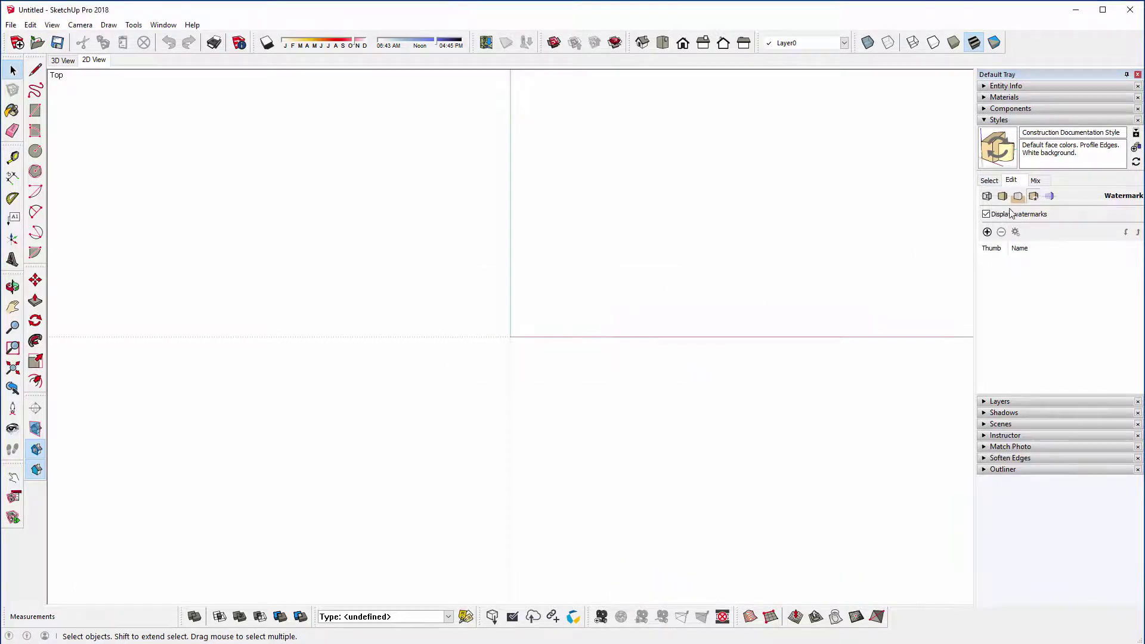
Step: In the style's Modeling settings, set the Guides colour to saturated red
left_click(1047, 198)
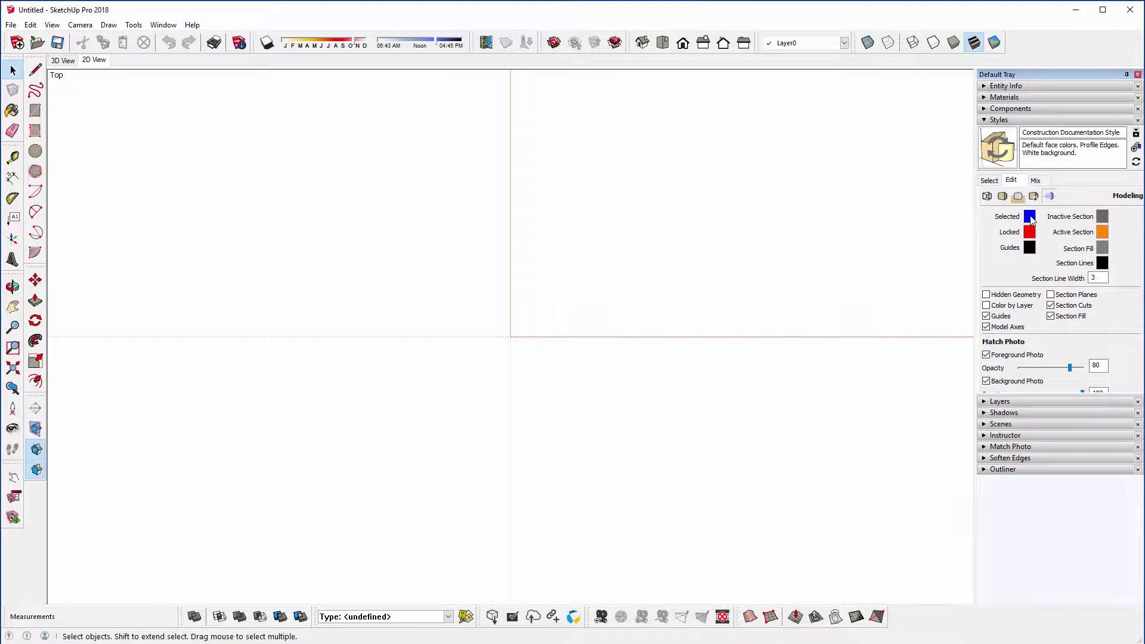
left_click(1030, 247)
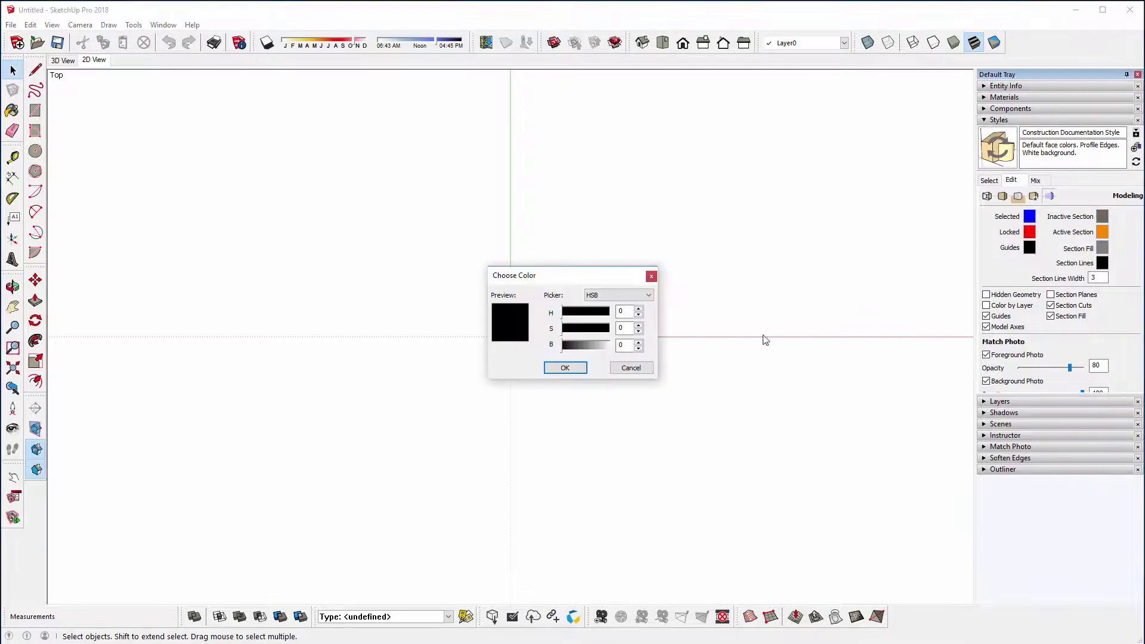
left_click_drag(563, 327, 610, 345)
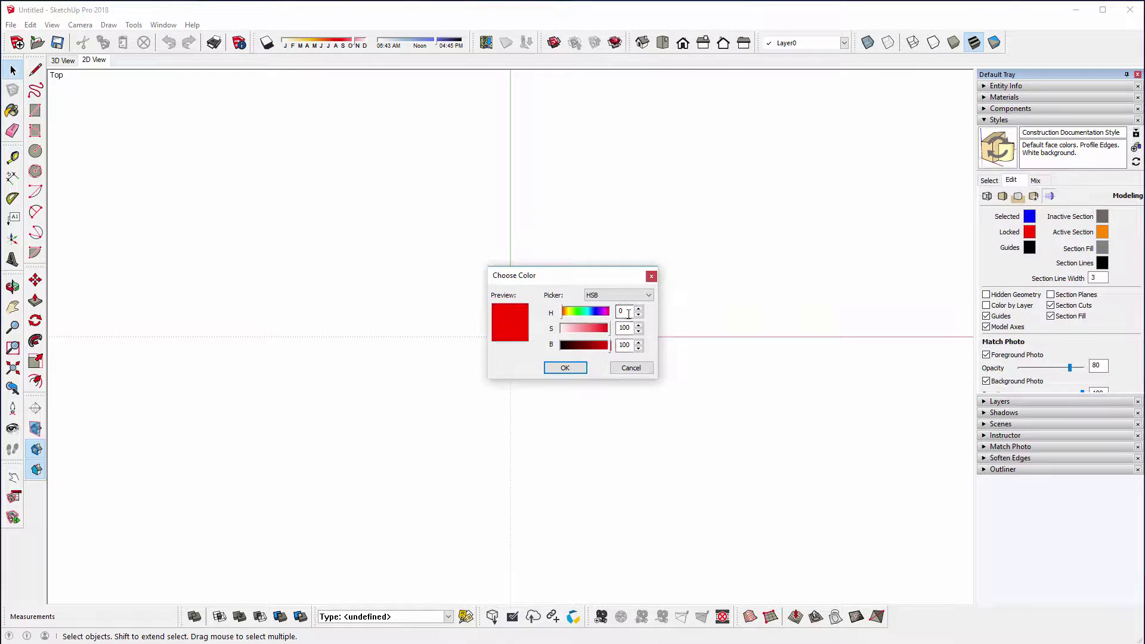
left_click(565, 368)
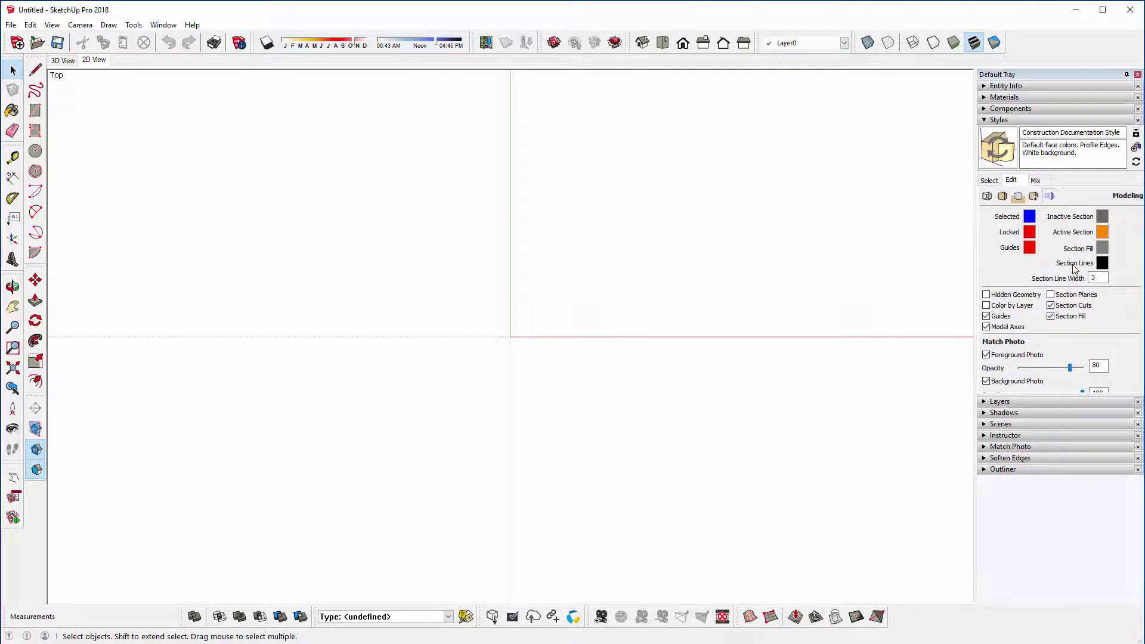
Step: Darken the Section Fill colour to black and apply it
left_click(1101, 247)
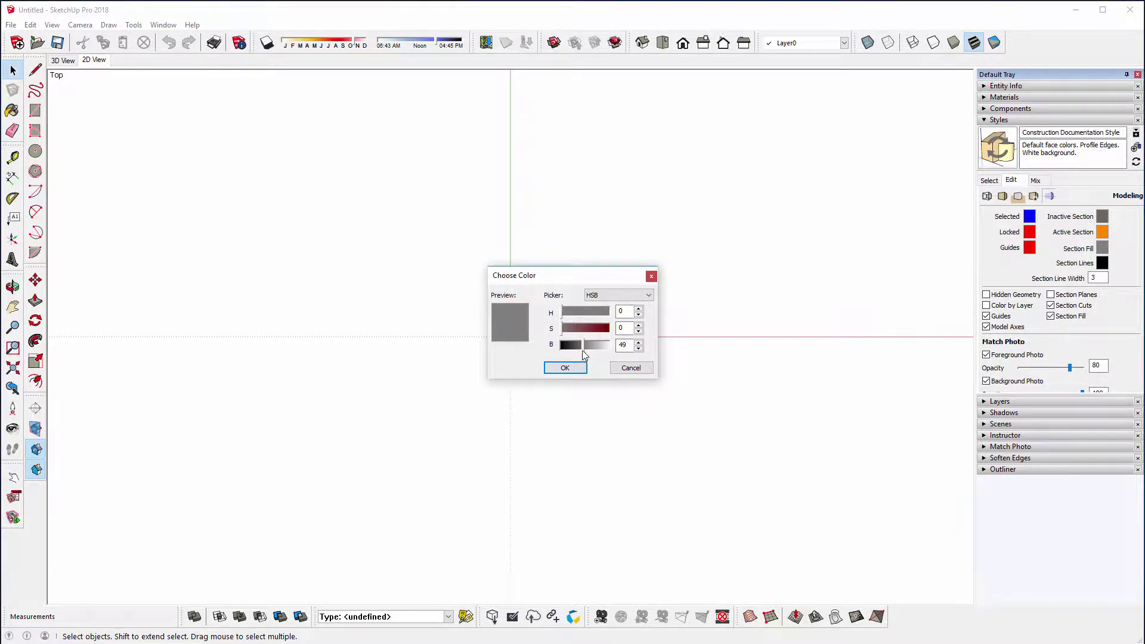
left_click_drag(582, 348, 561, 348)
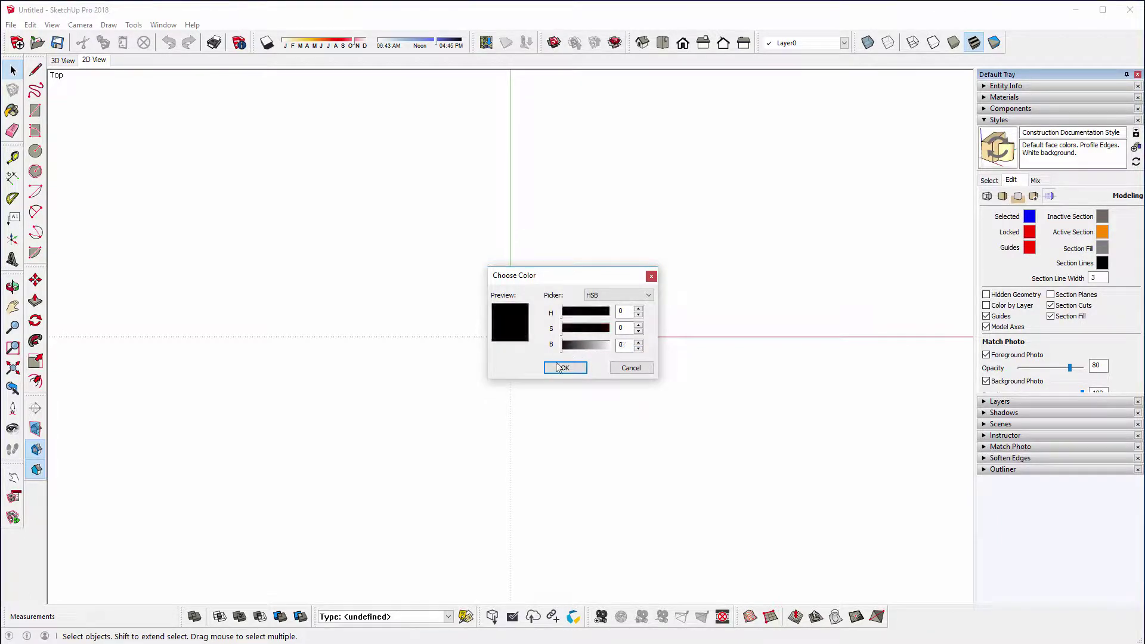
left_click(563, 367)
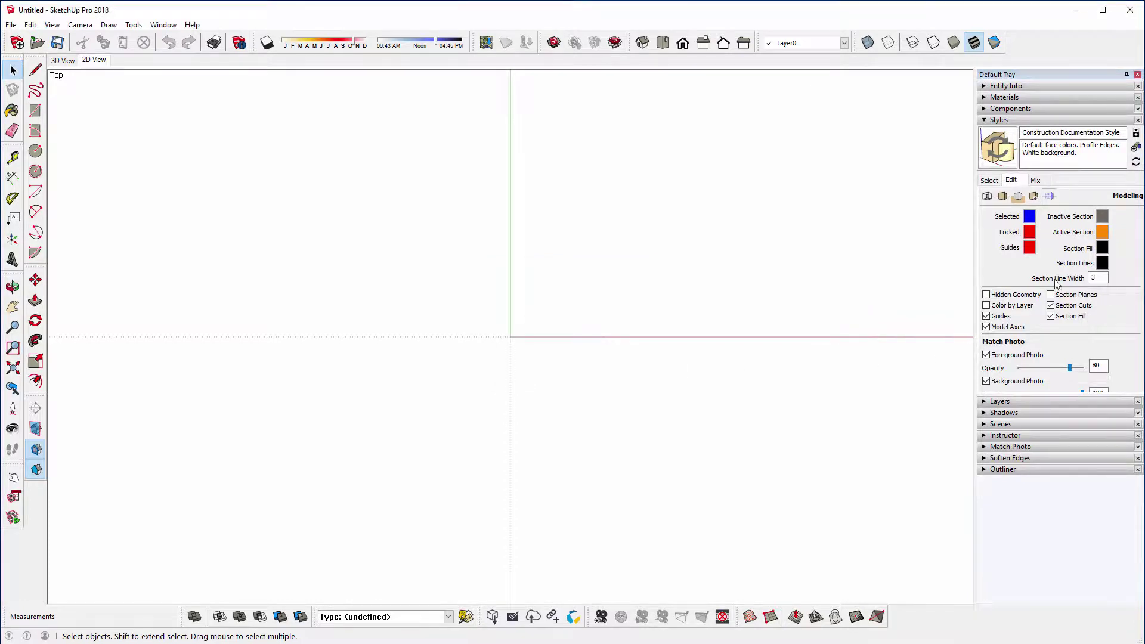
double_click(1096, 278)
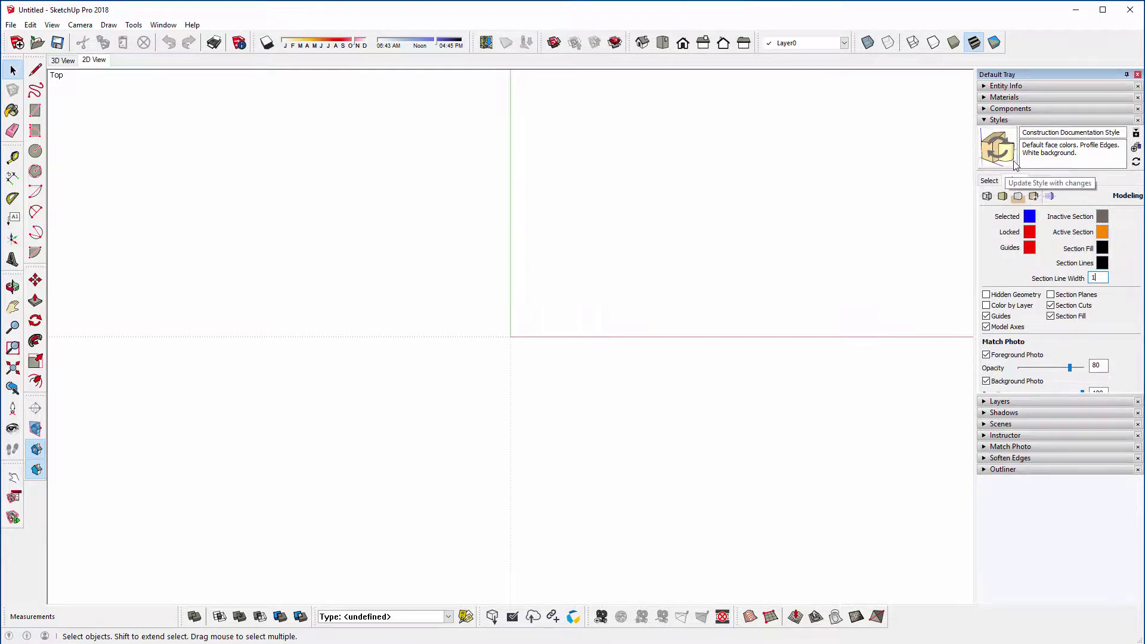
left_click(1136, 162)
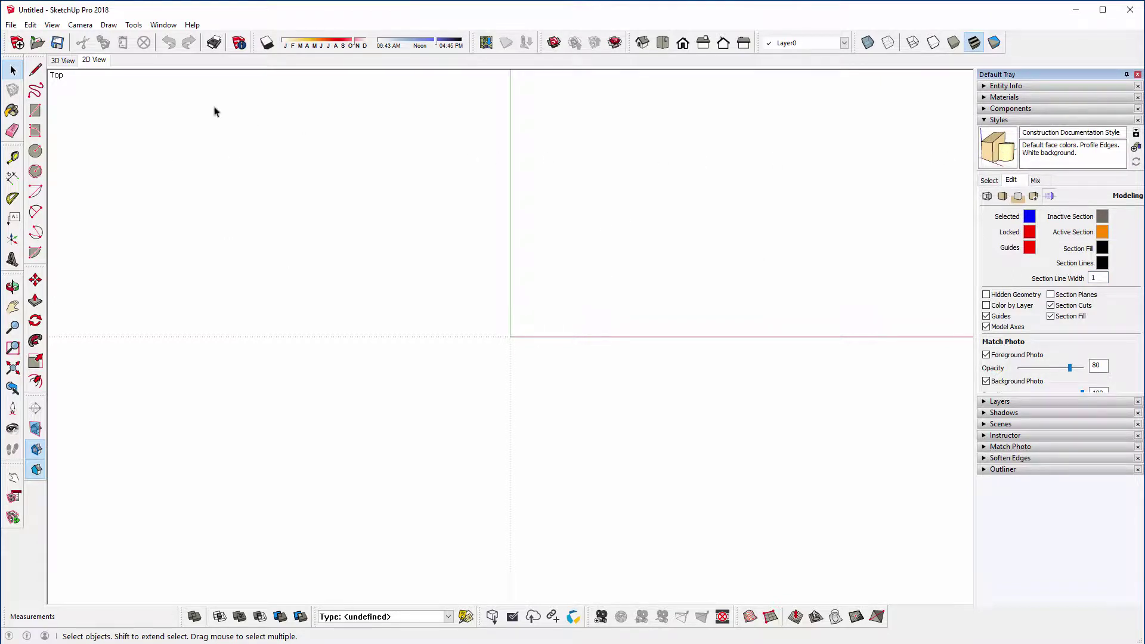
left_click(60, 61)
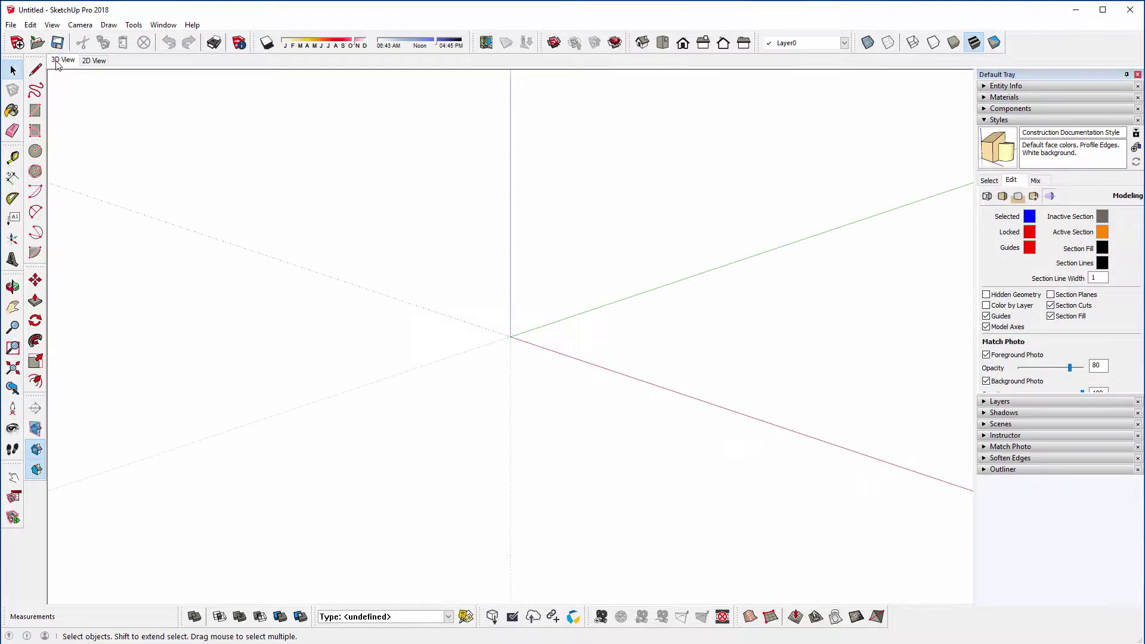
left_click(93, 61)
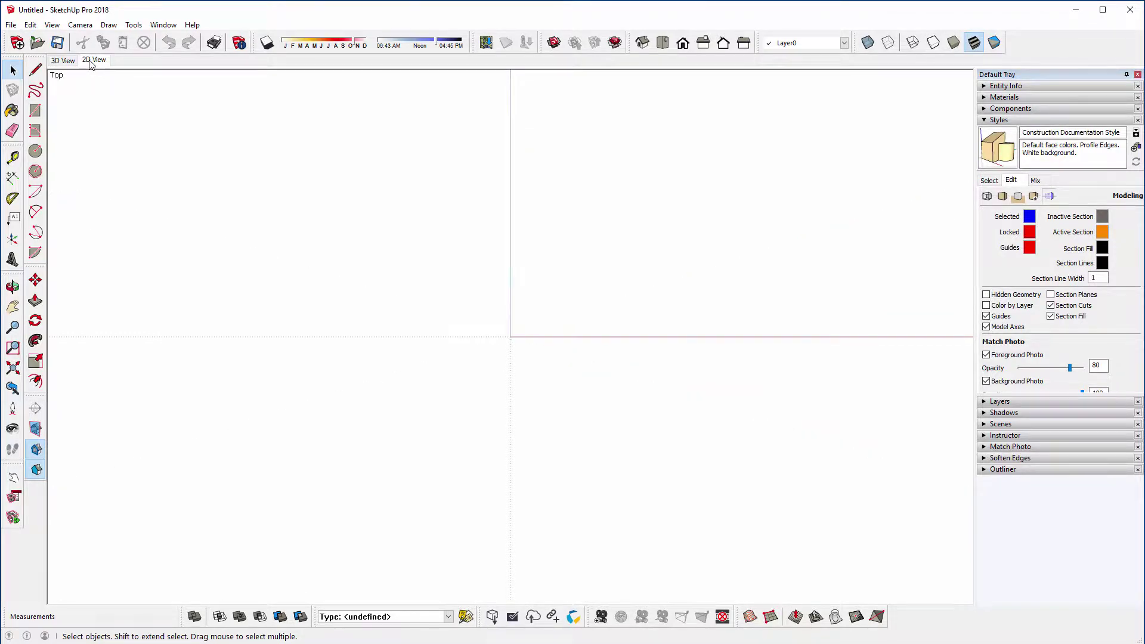
left_click(62, 62)
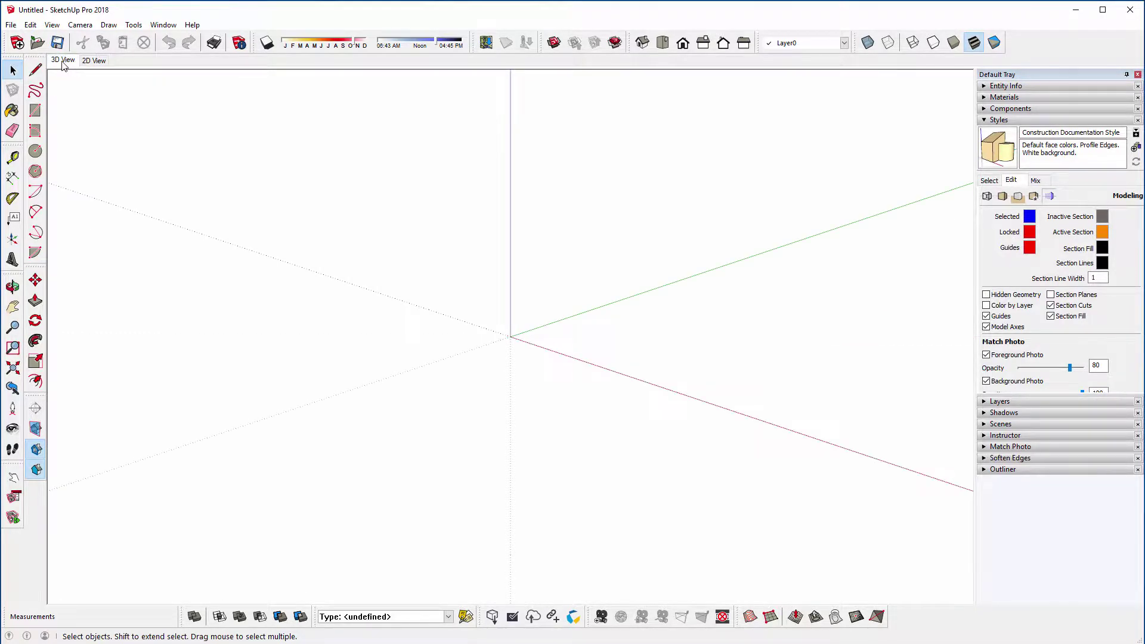
left_click(92, 61)
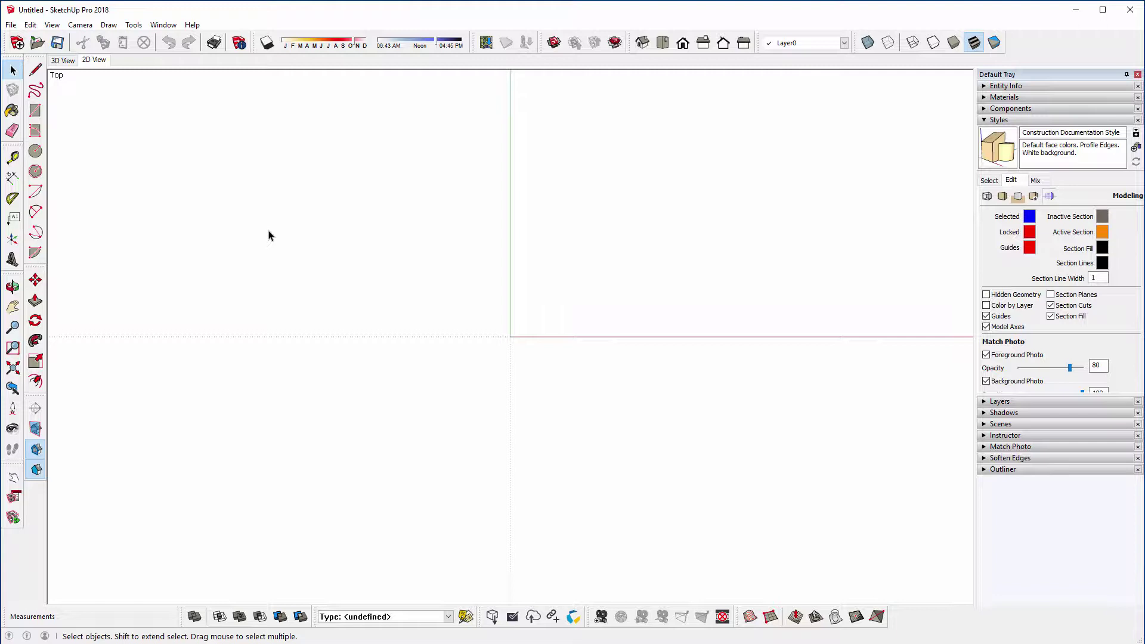
Step: In Preferences > Shortcuts, assign X to View/Face Style/X-ray
left_click(162, 27)
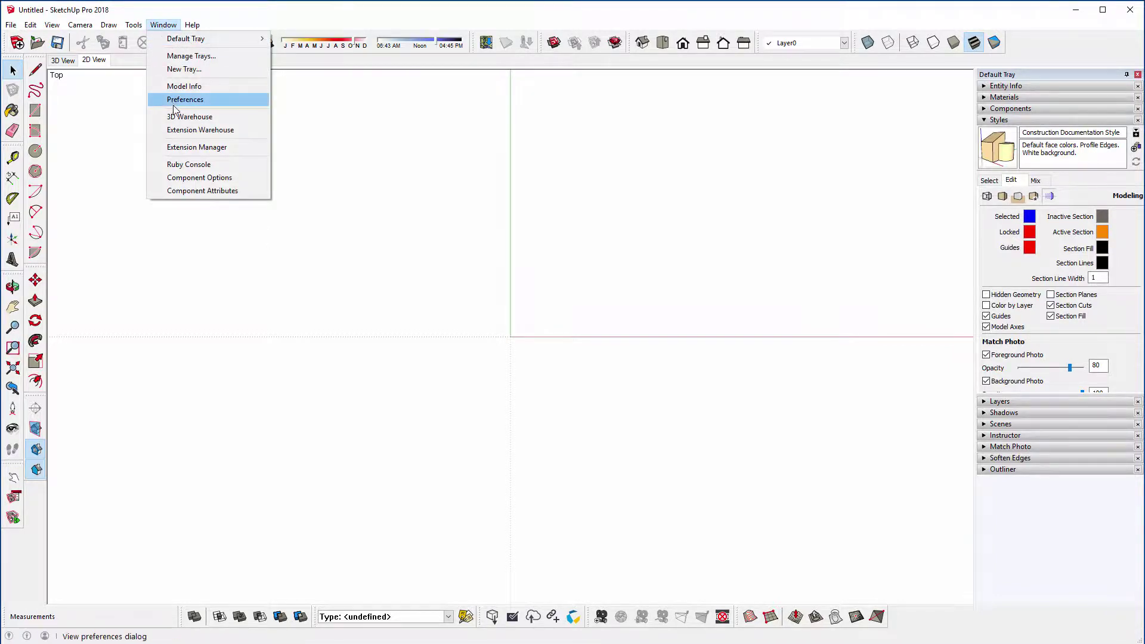
left_click(173, 100)
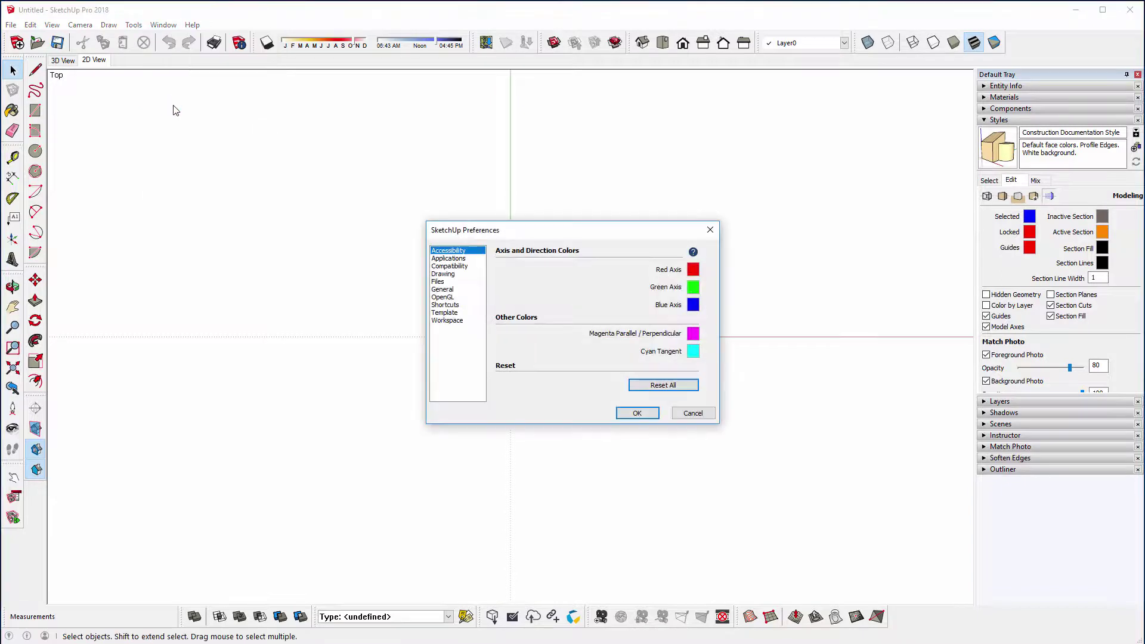
left_click(452, 305)
left_click(553, 253)
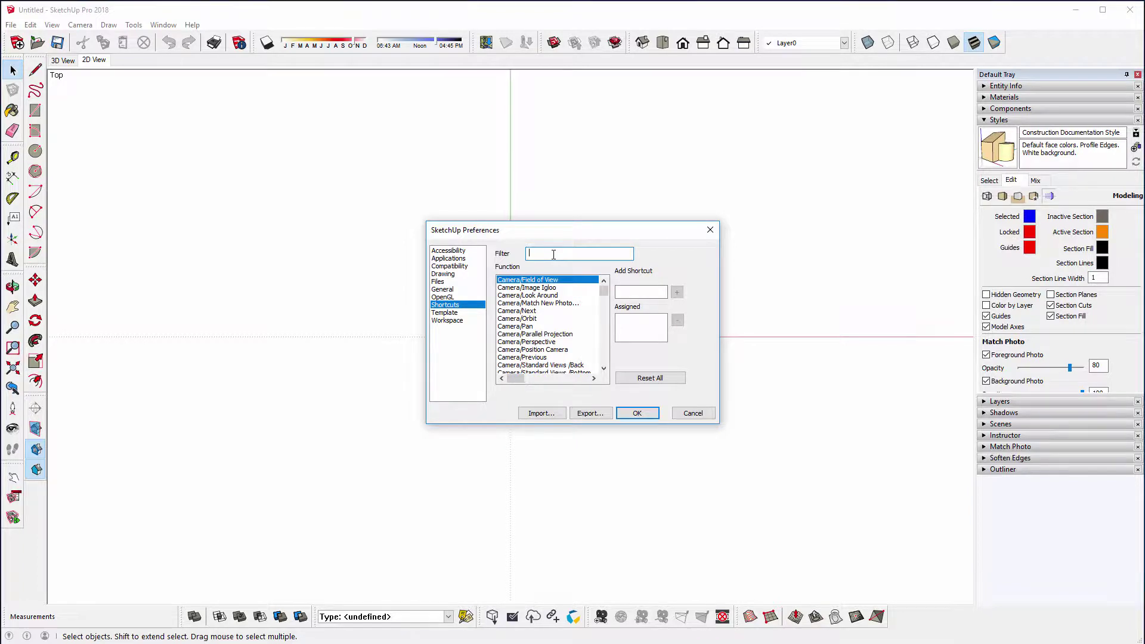
type("x")
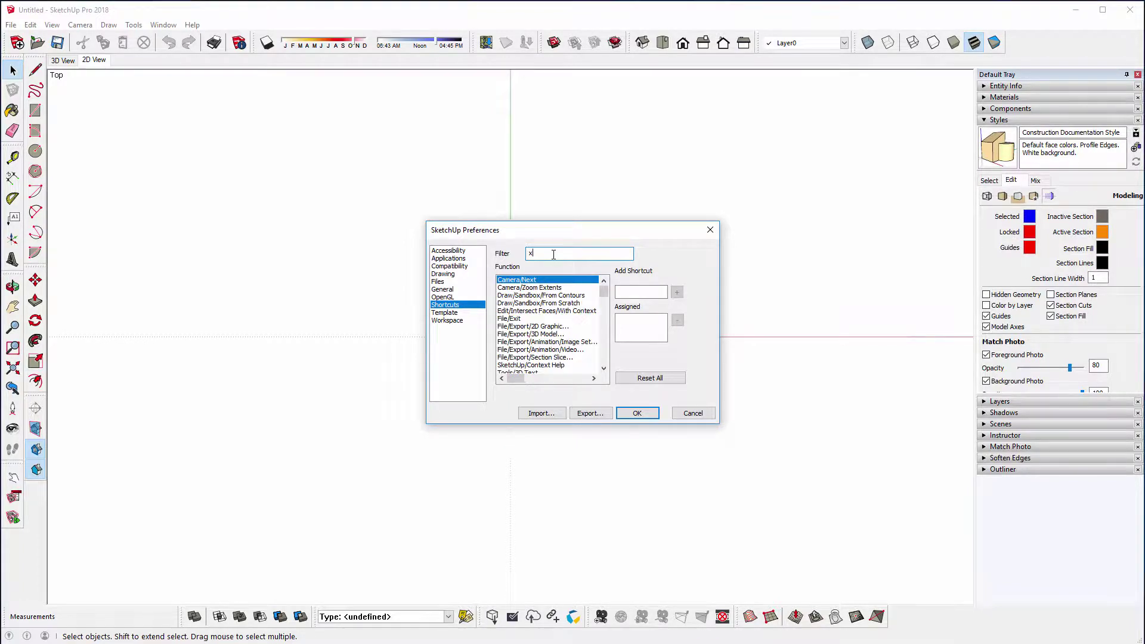
type("-ray")
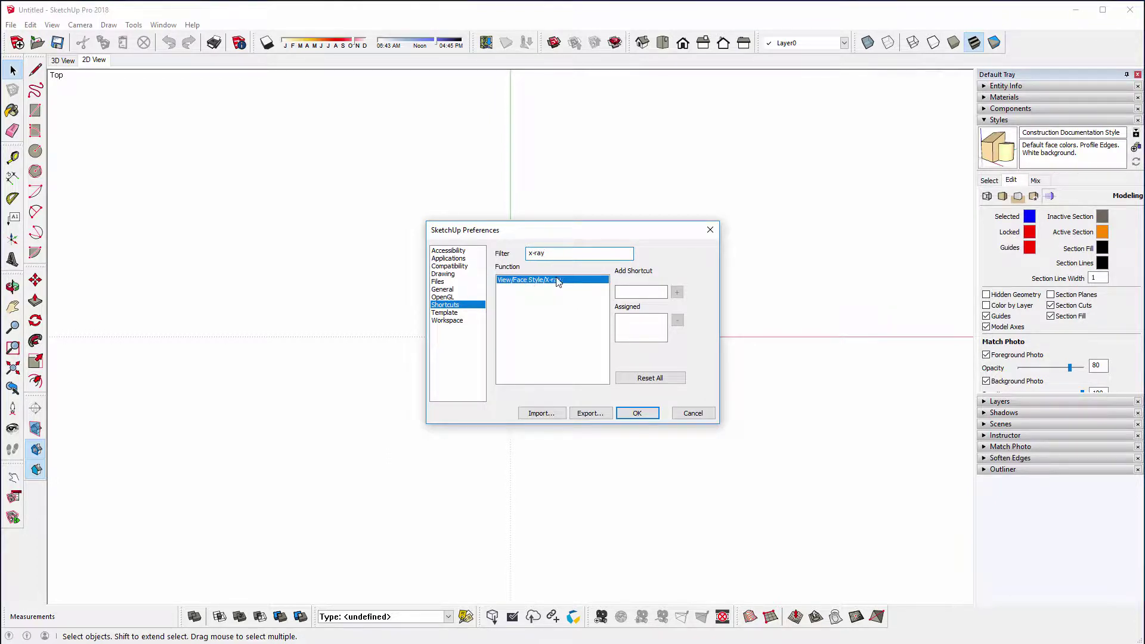
left_click(638, 293)
key("k")
left_click(677, 293)
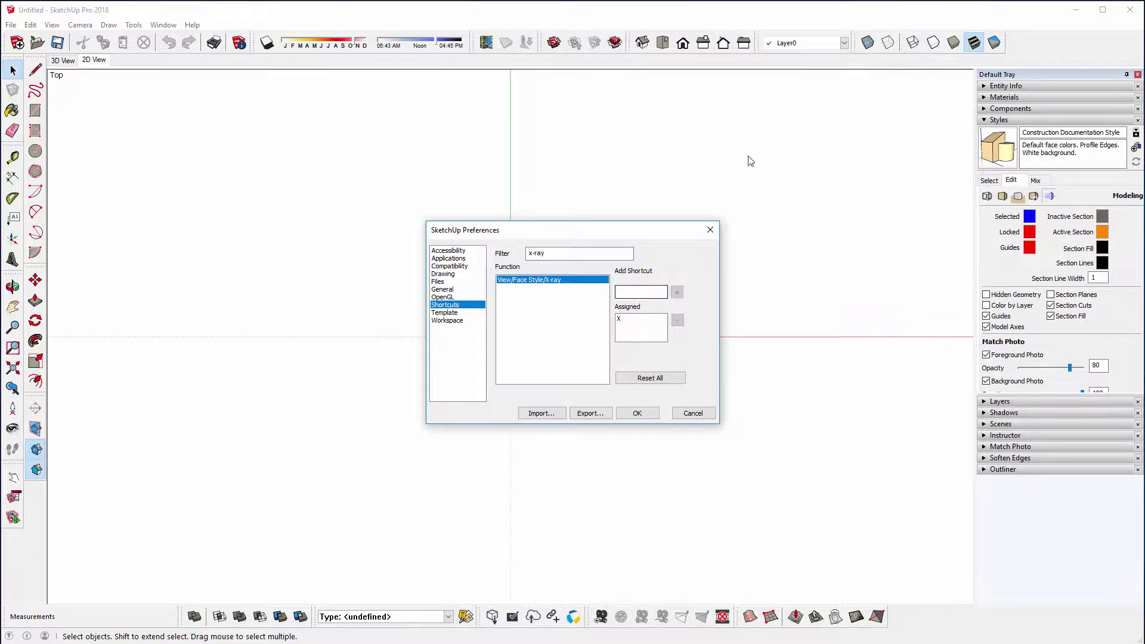
Step: Filter the shortcut list for 'hide res' to find Hide Rest Of Model
left_click(867, 42)
left_click_drag(587, 253, 482, 260)
type("hidden")
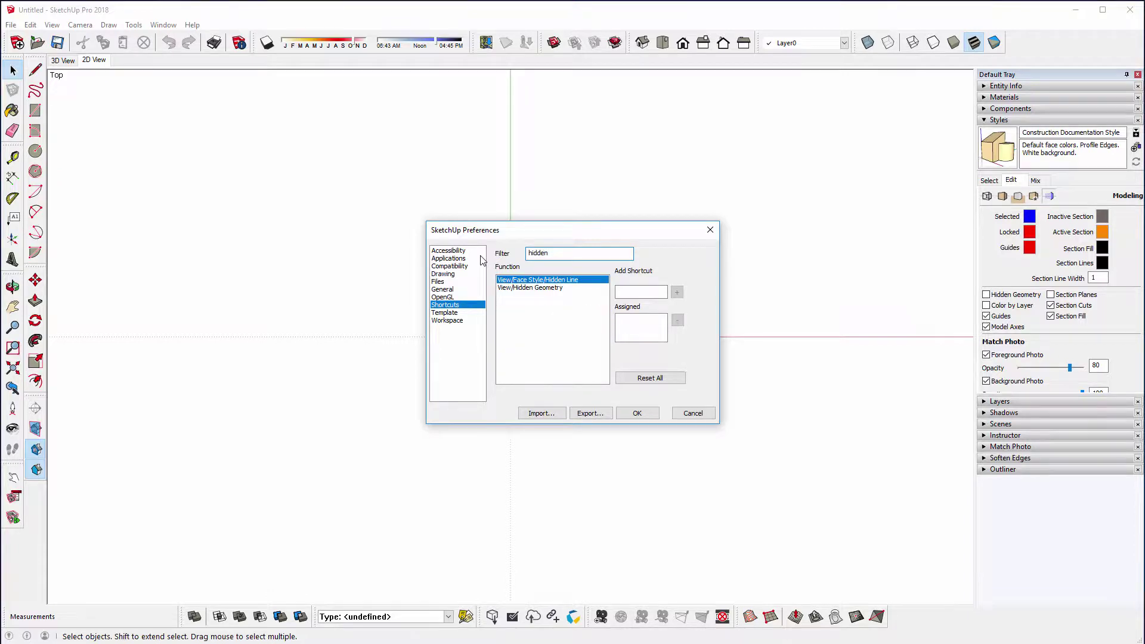
key("BackSpace")
key("BackSpace")
key("BackSpace")
key("BackSpace")
key("BackSpace")
type("hide res")
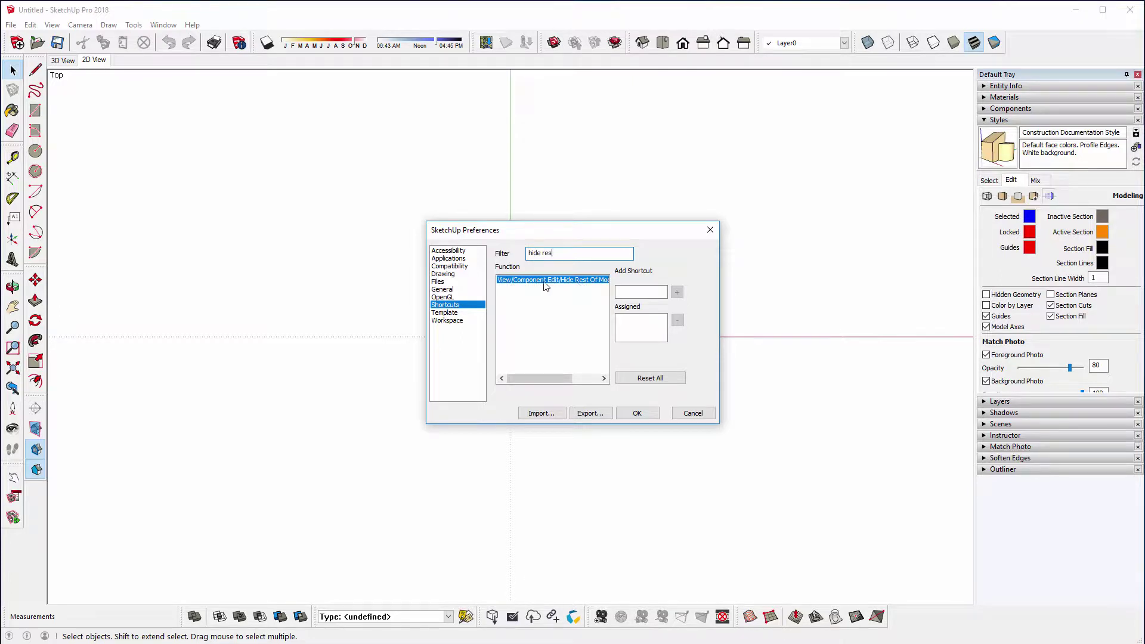
Step: Assign H to View/Component Edit/Hide Rest Of Model, reassigning it from Camera/Pan
left_click(583, 286)
left_click(638, 292)
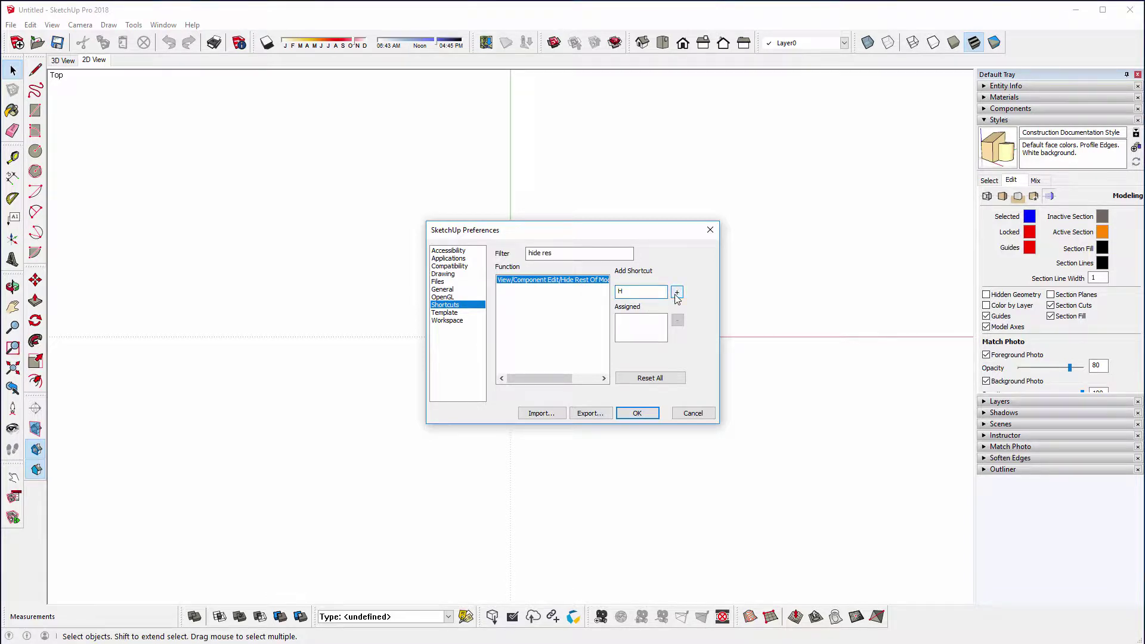
left_click(676, 292)
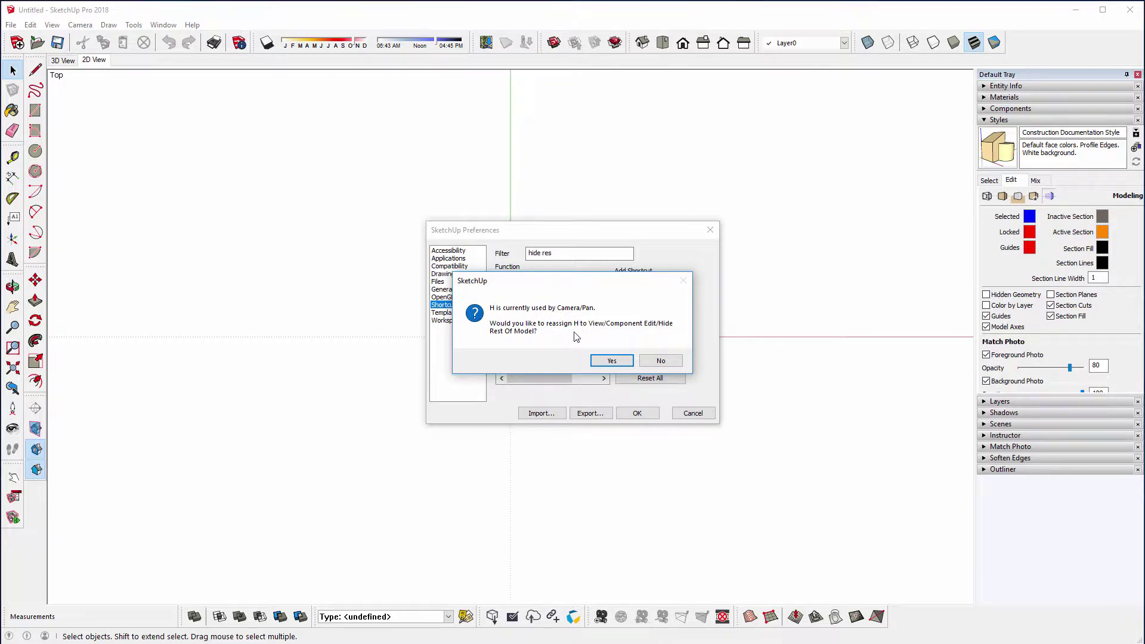
left_click(605, 360)
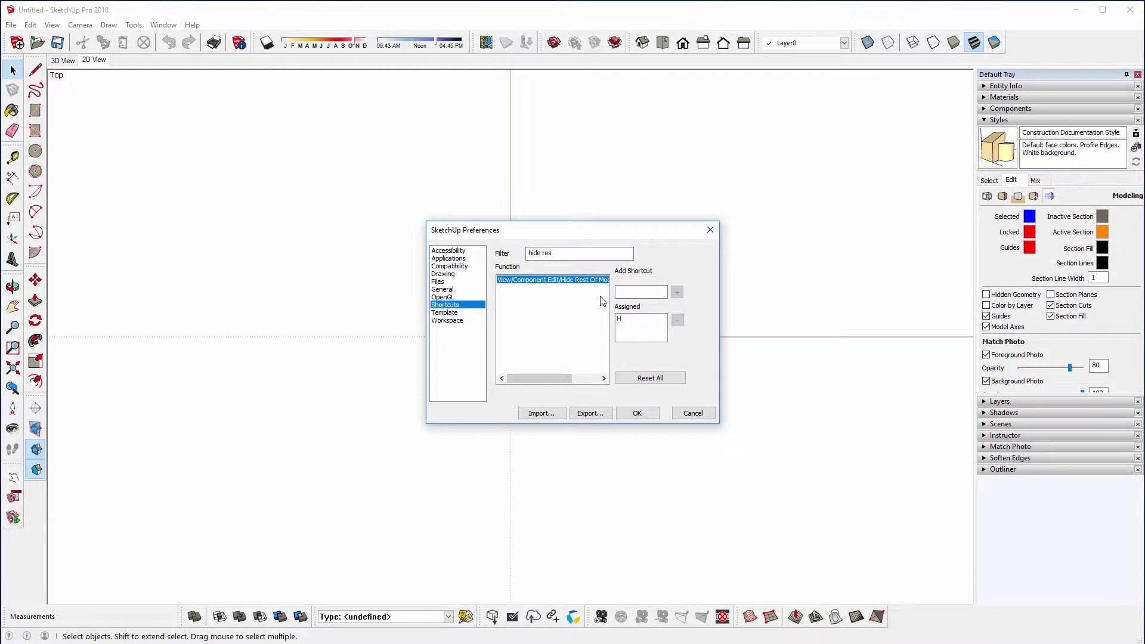
Step: In OpenGL preferences, uncheck fast feedback and enable maximum texture size, accepting the warning
left_click(443, 298)
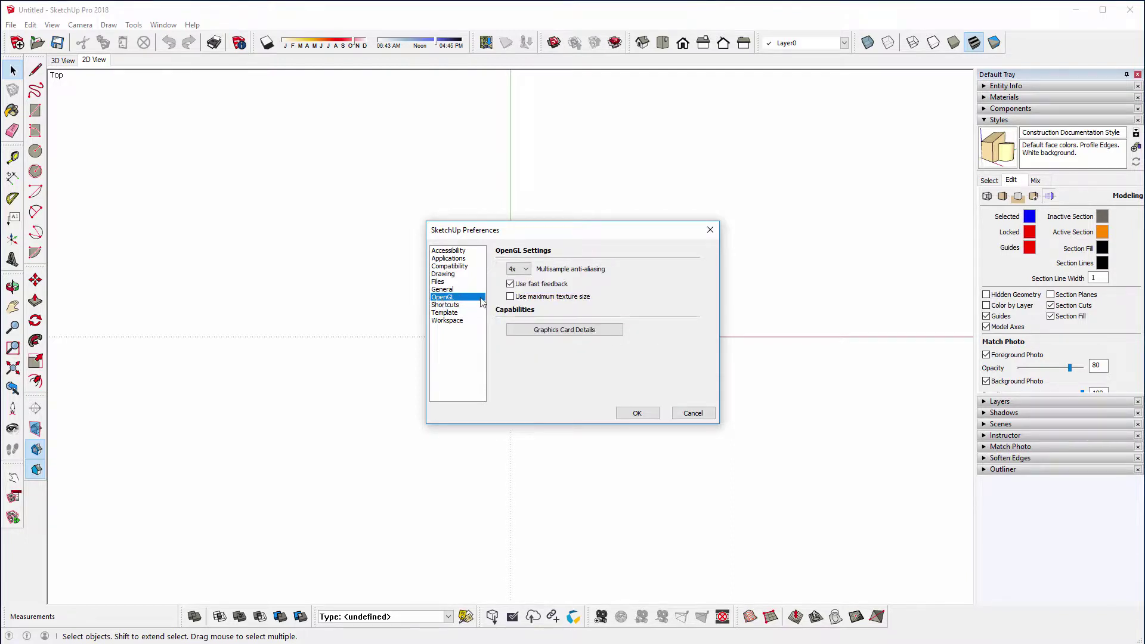
left_click(509, 285)
left_click(510, 296)
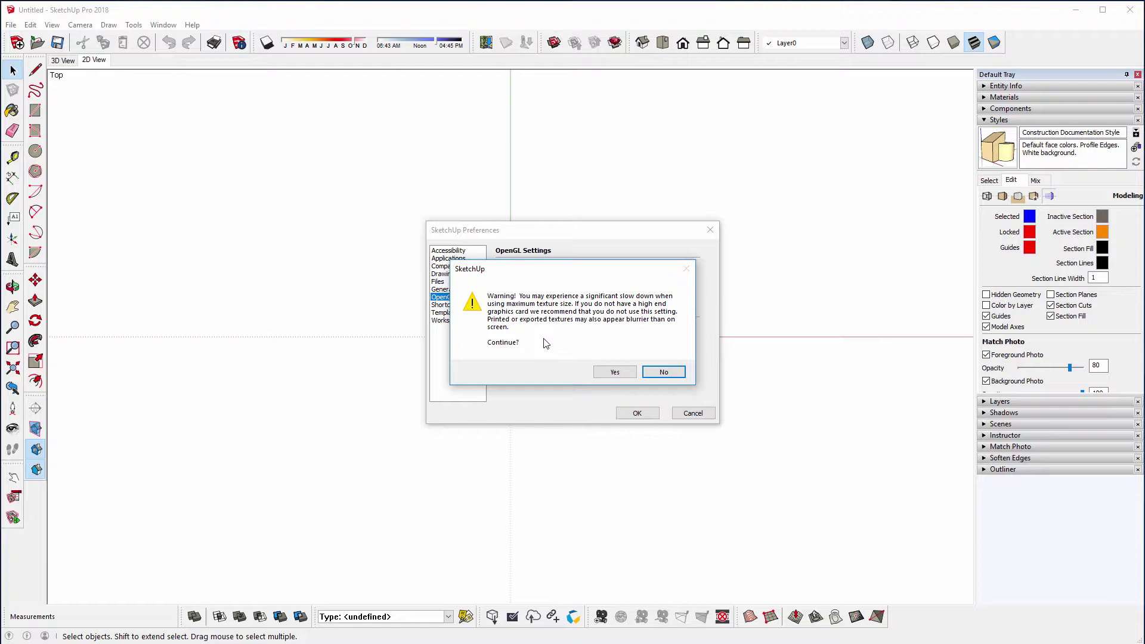
left_click(631, 373)
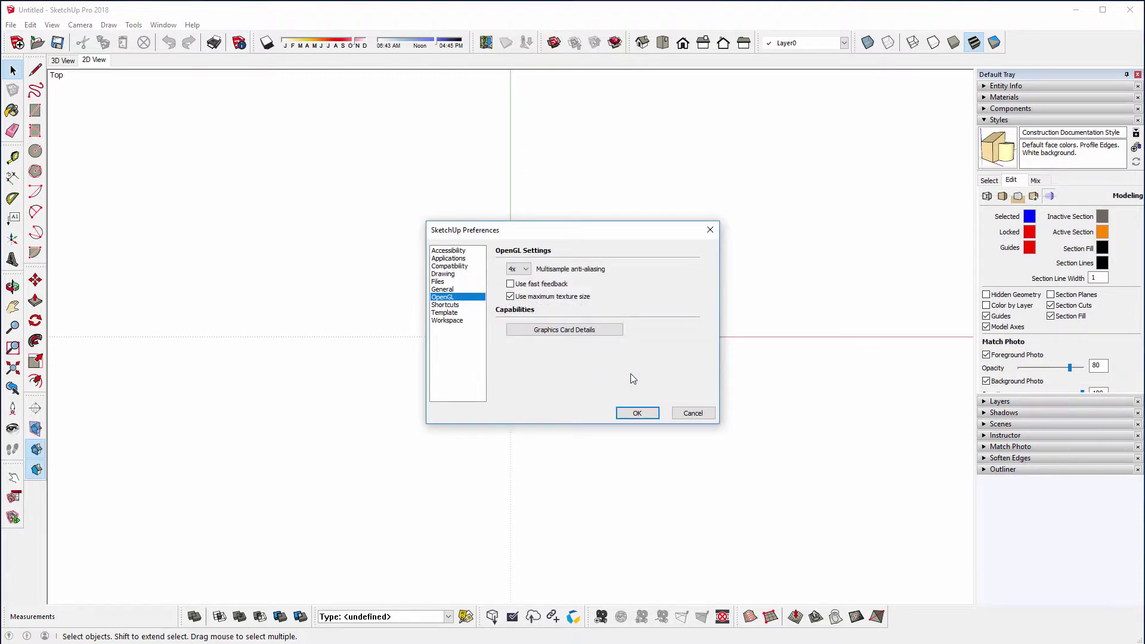
left_click(463, 276)
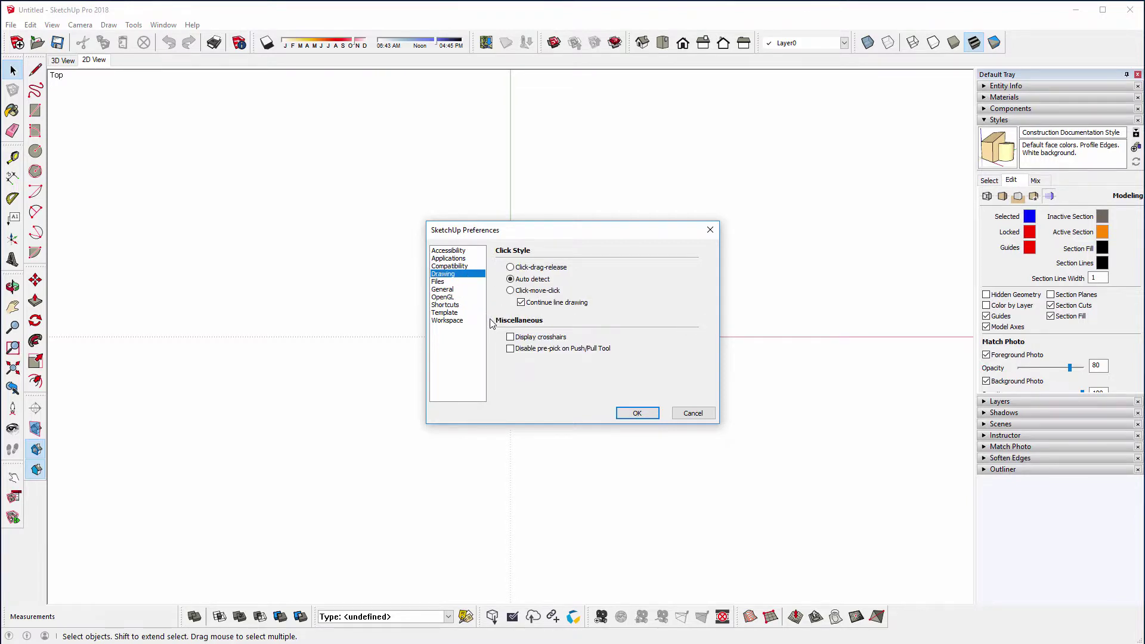
Step: Check Disable pre-pick on Push/Pull Tool on the Drawing page and accept the preferences
left_click(536, 351)
left_click(636, 413)
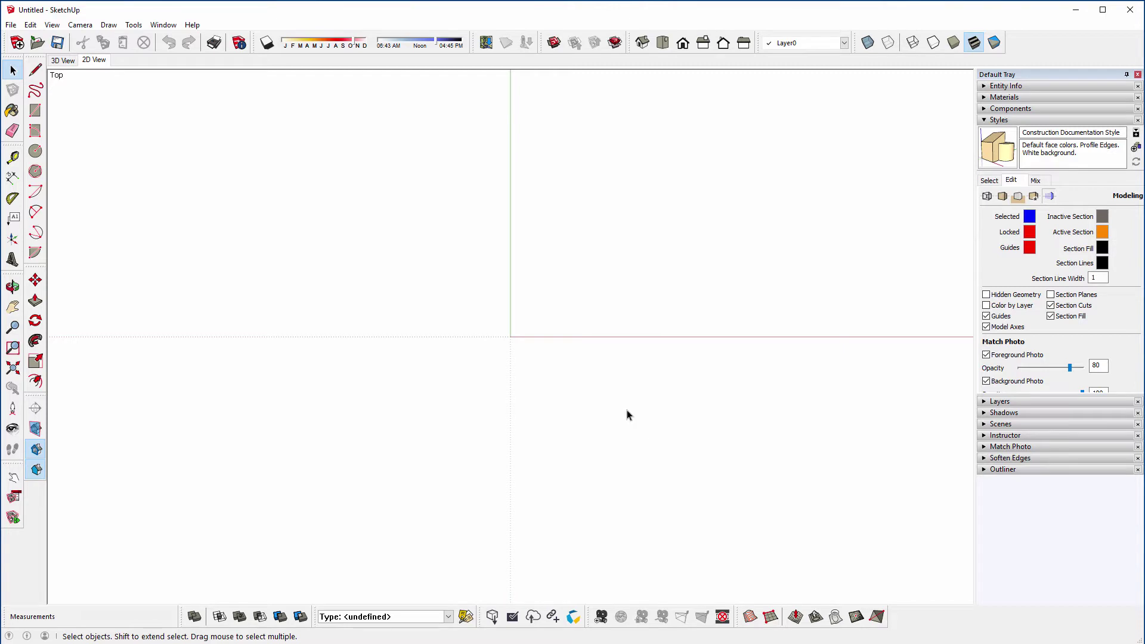
Step: Save As Template named 'Template' as the default template, then start a new model
left_click(13, 24)
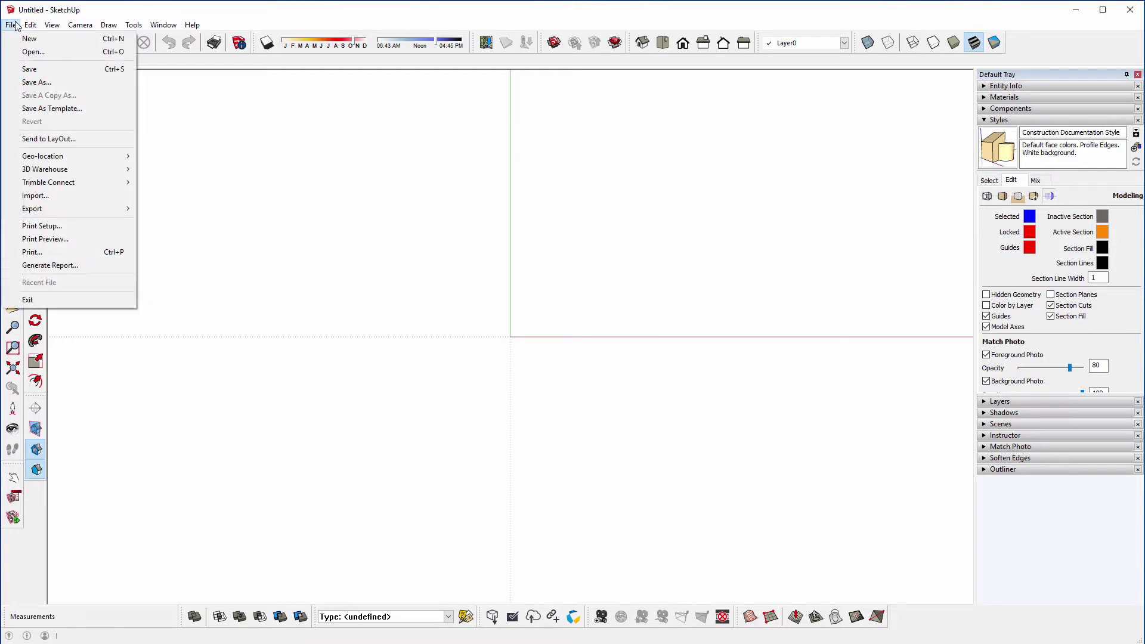
left_click(26, 109)
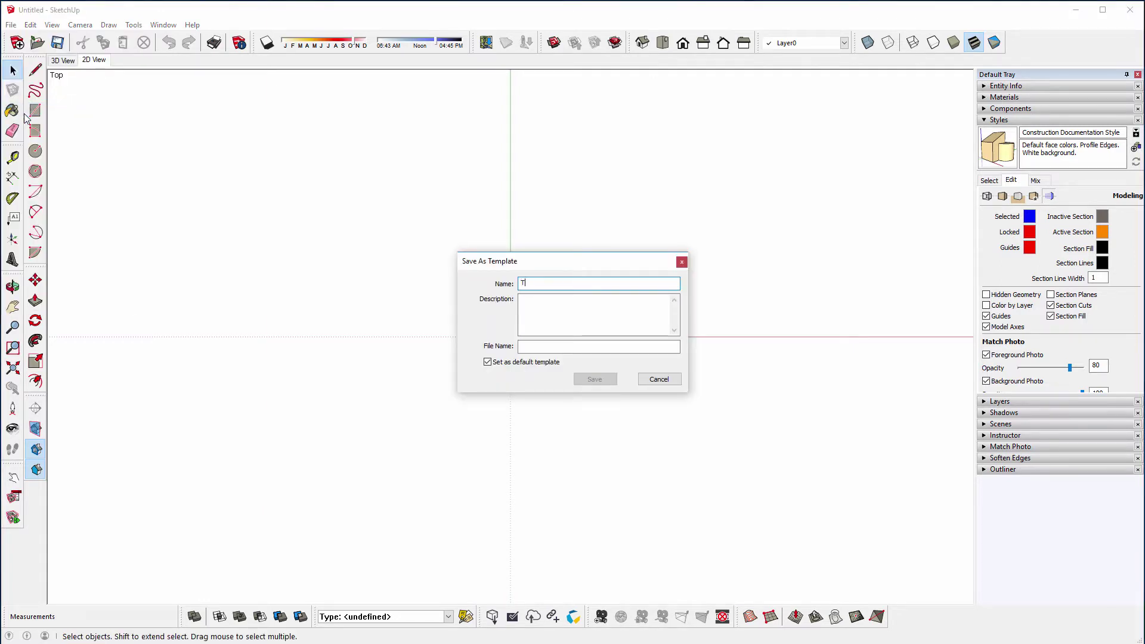
type("Tea")
type("mplate")
left_click(566, 310)
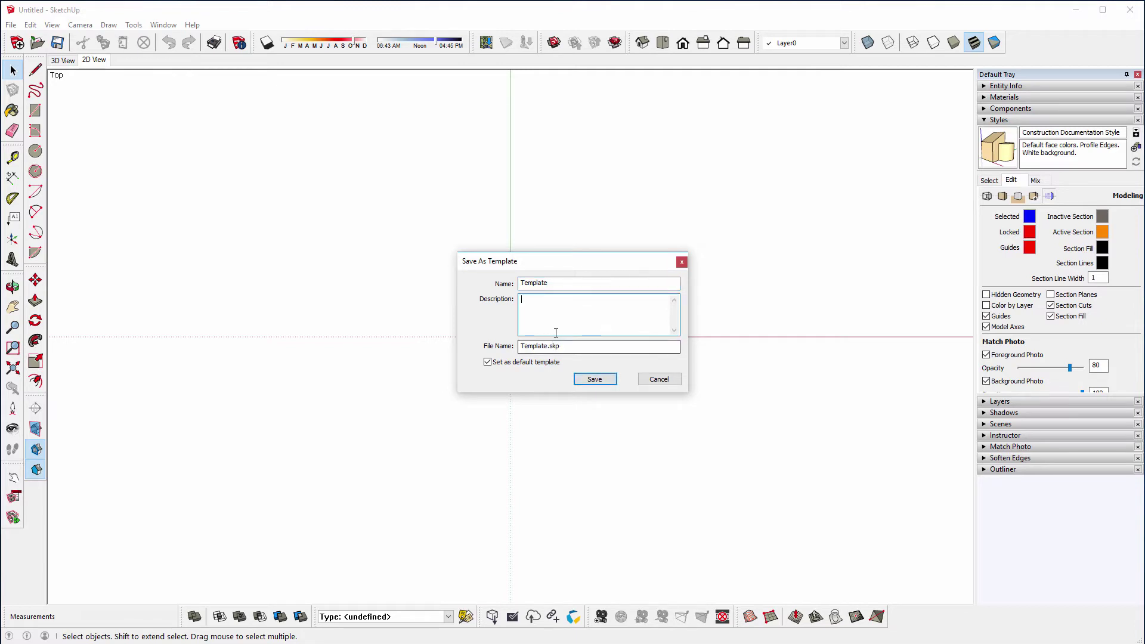
left_click(546, 351)
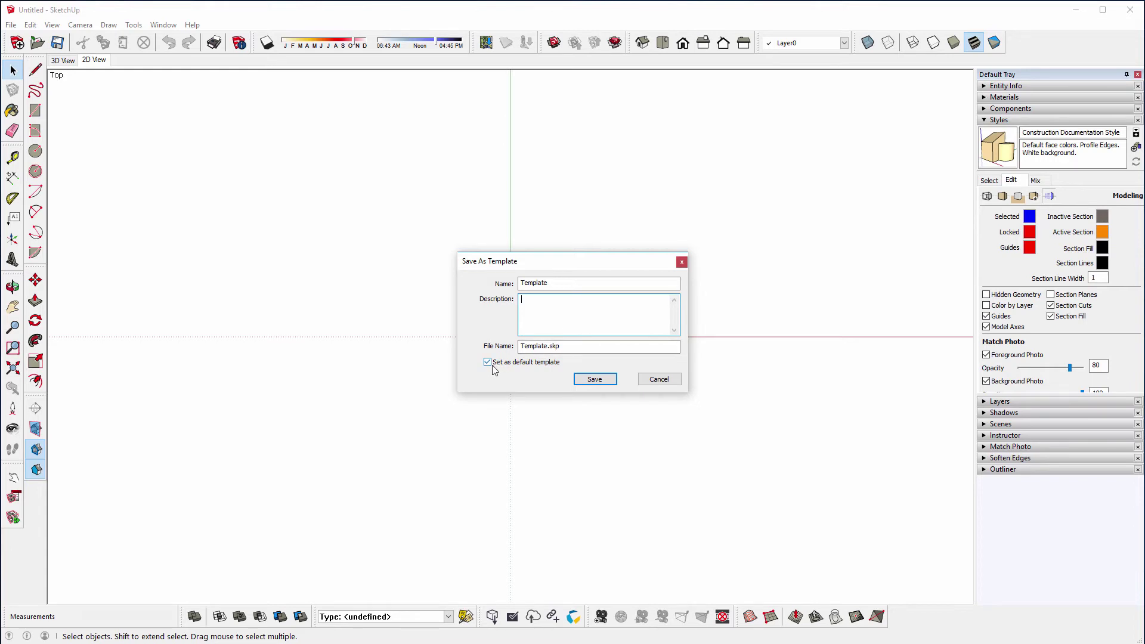
left_click(594, 379)
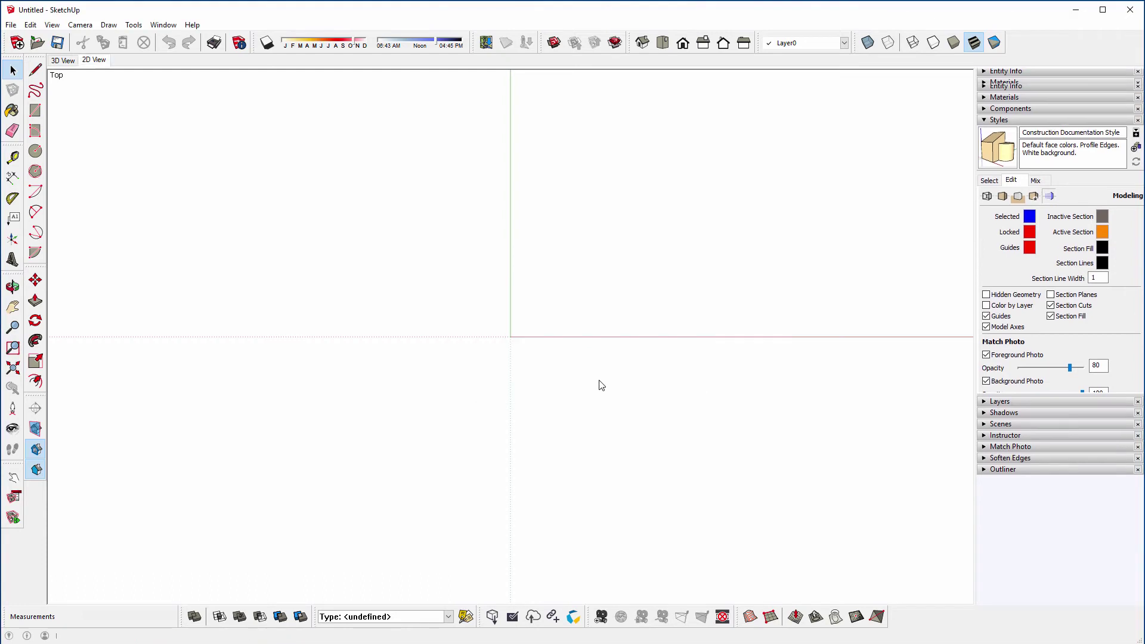
left_click(10, 25)
left_click(17, 37)
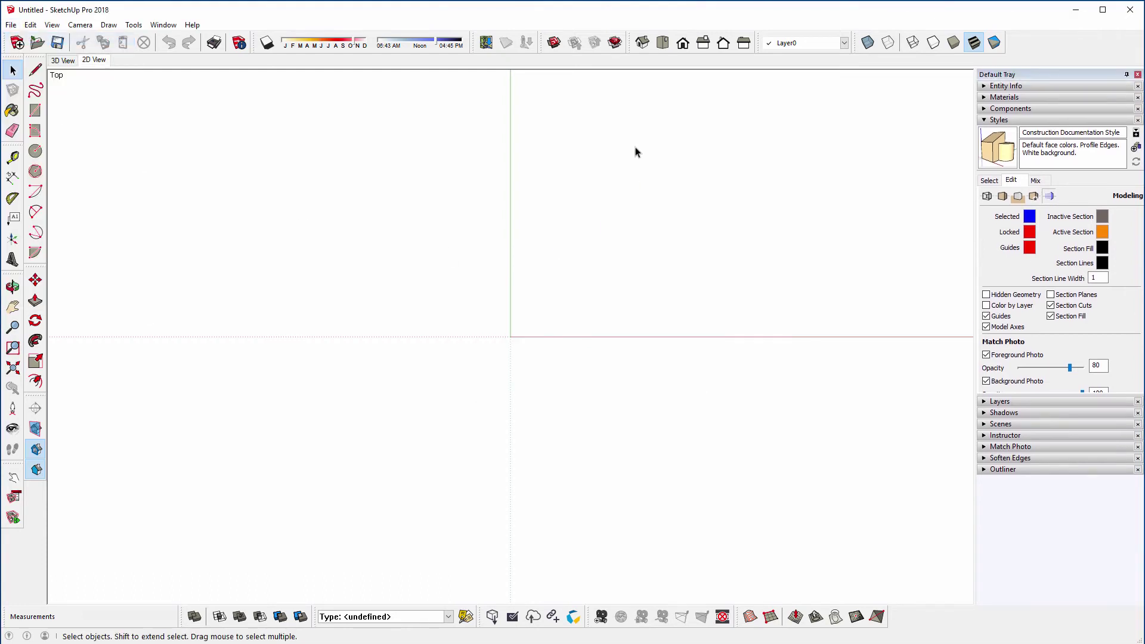